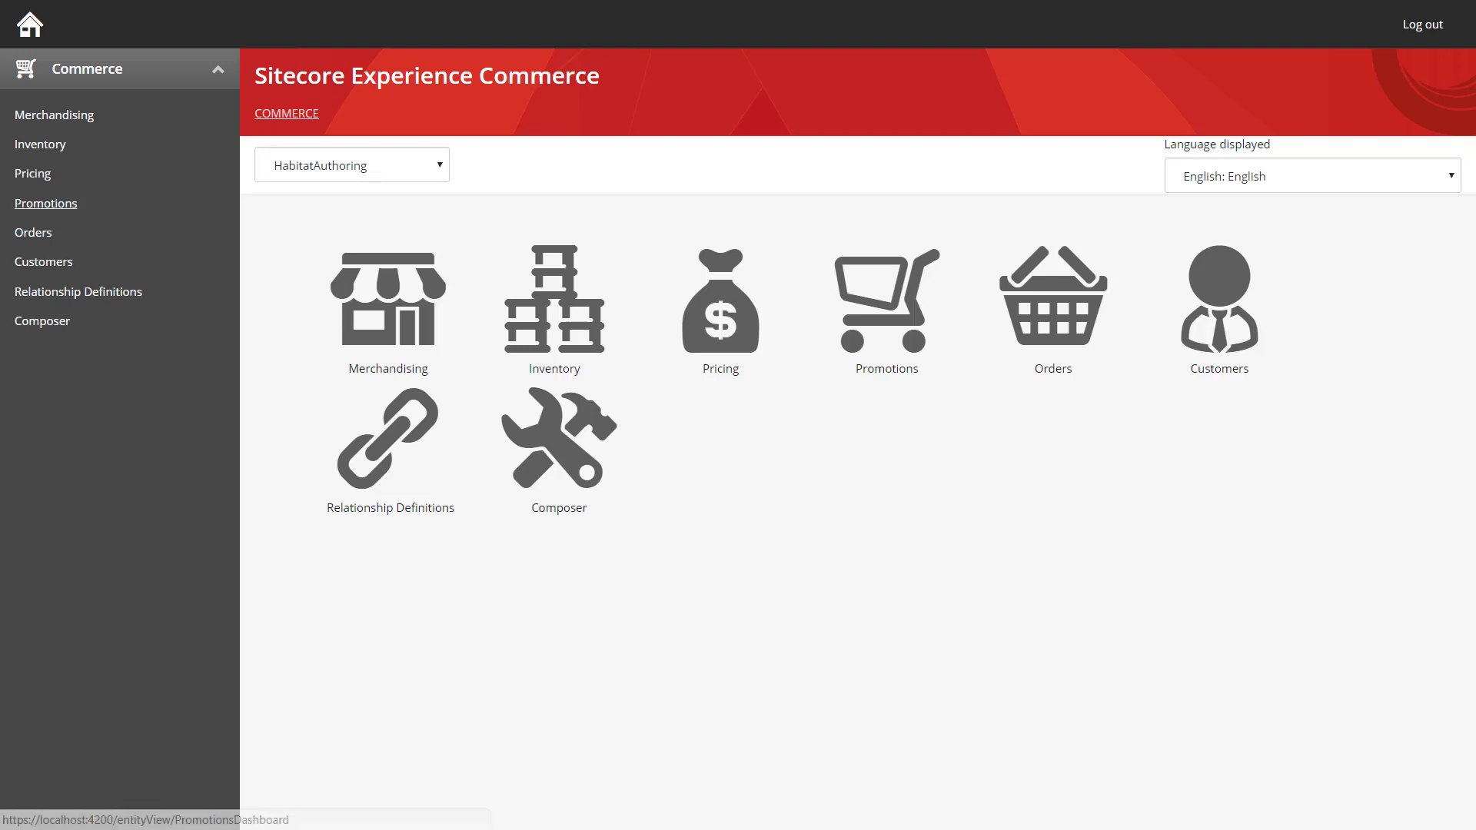
Step: Open the Habitat_PromotionBook promotion book and review the setup of its Cart10OffCouponPromotion promotion
click(46, 203)
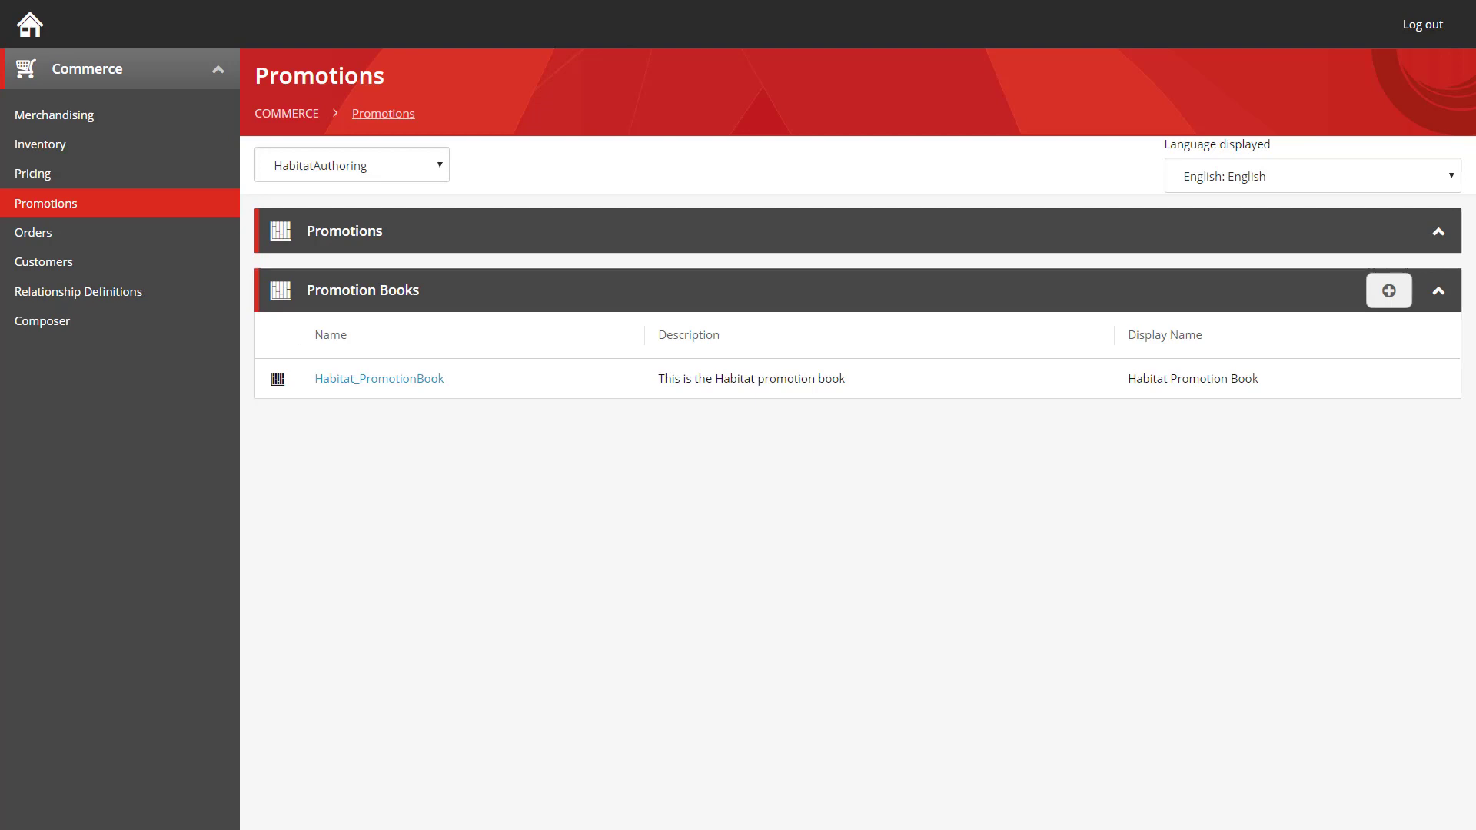
click(379, 378)
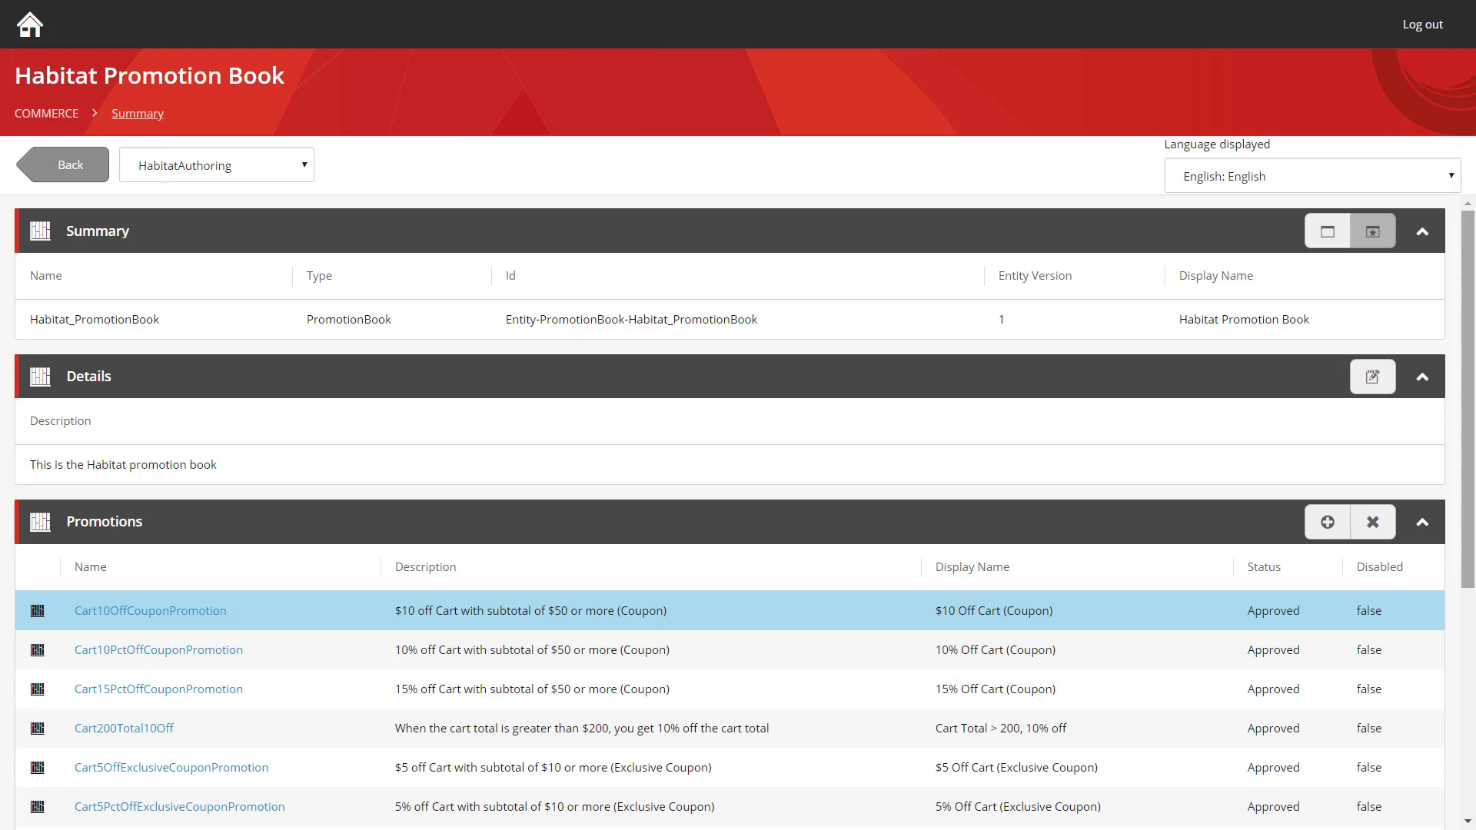
scroll(738, 507, down, 3)
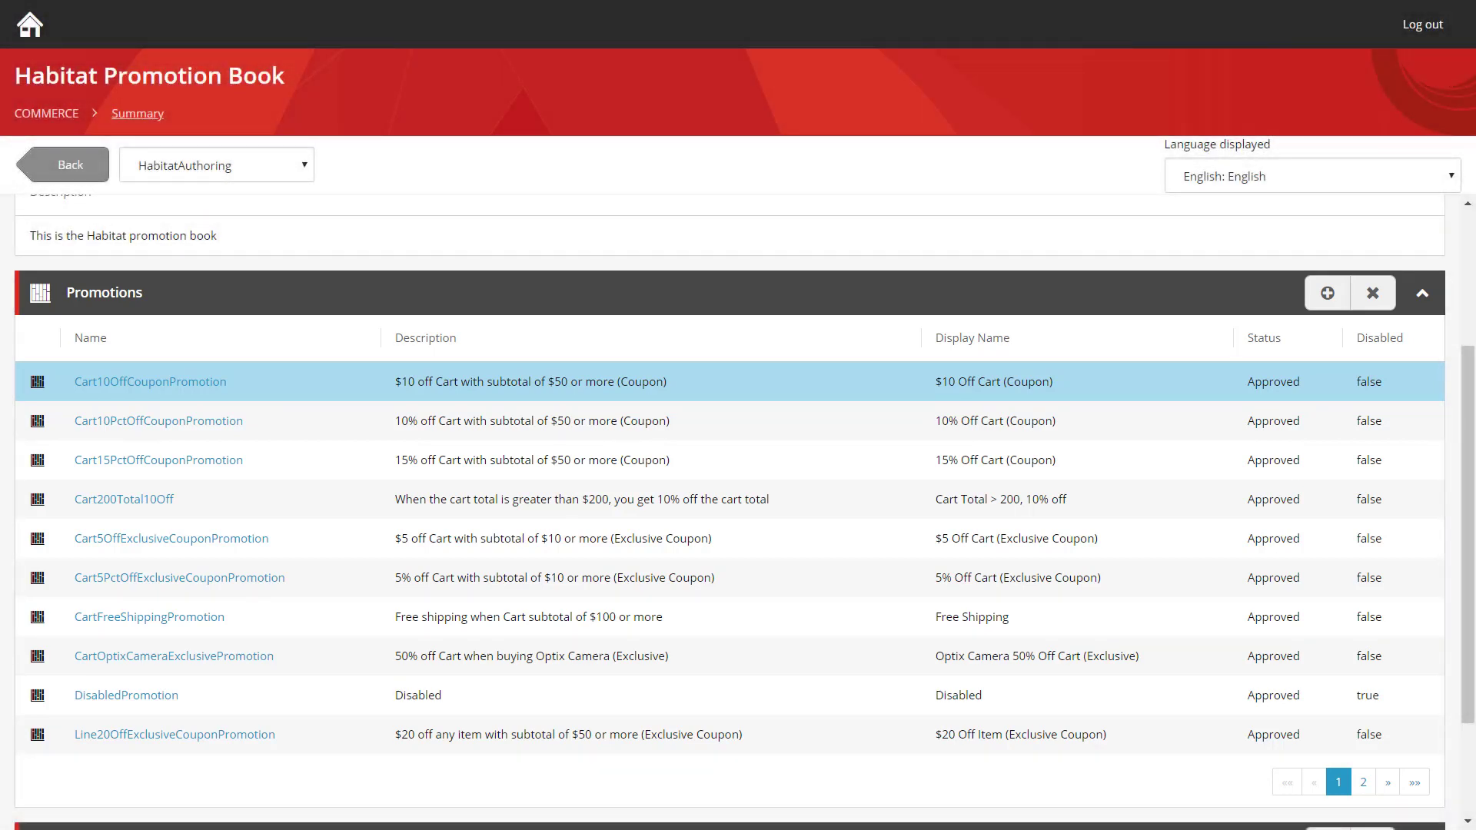
click(149, 381)
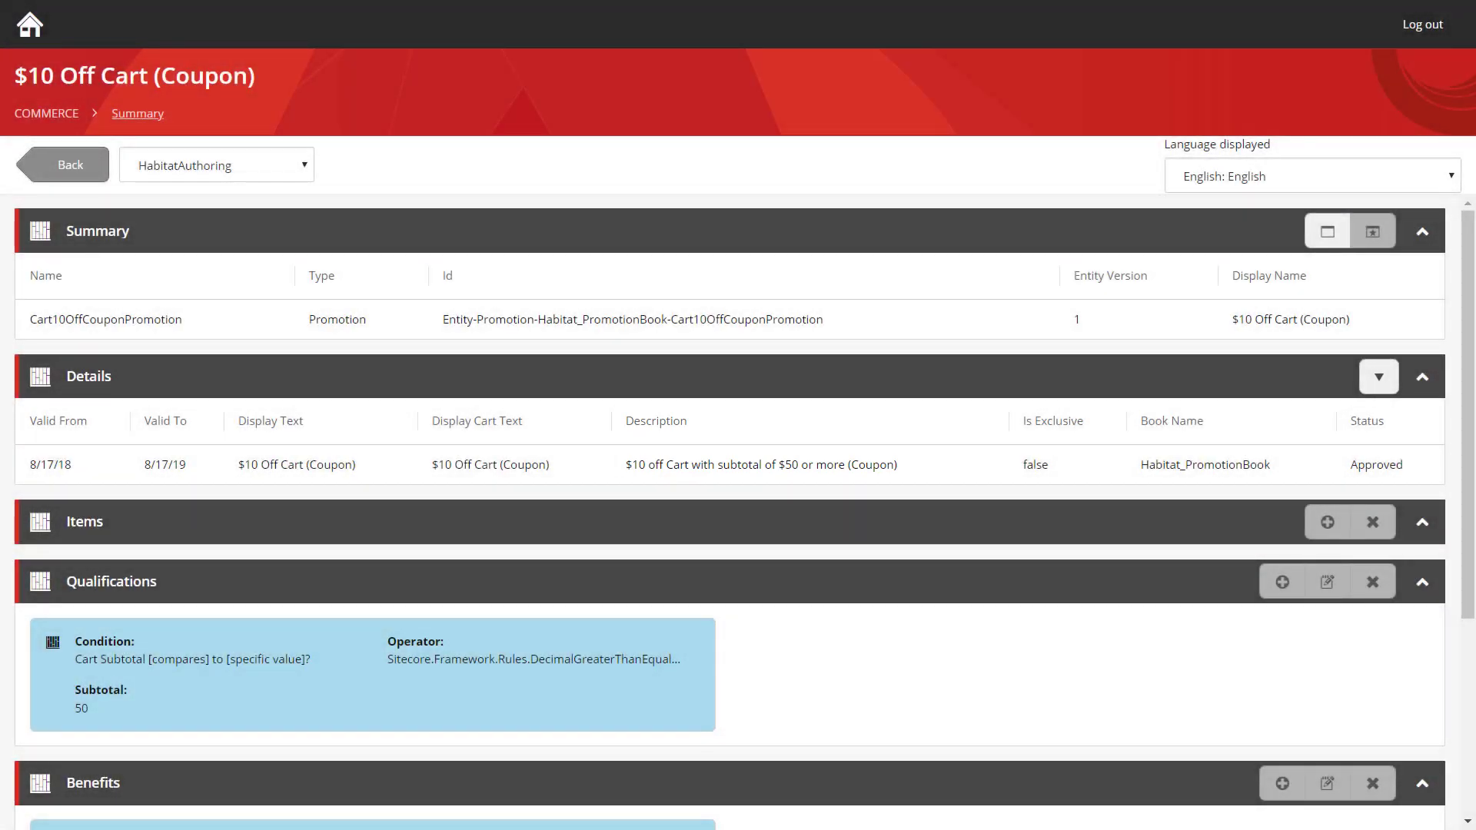
scroll(737, 507, down, 3)
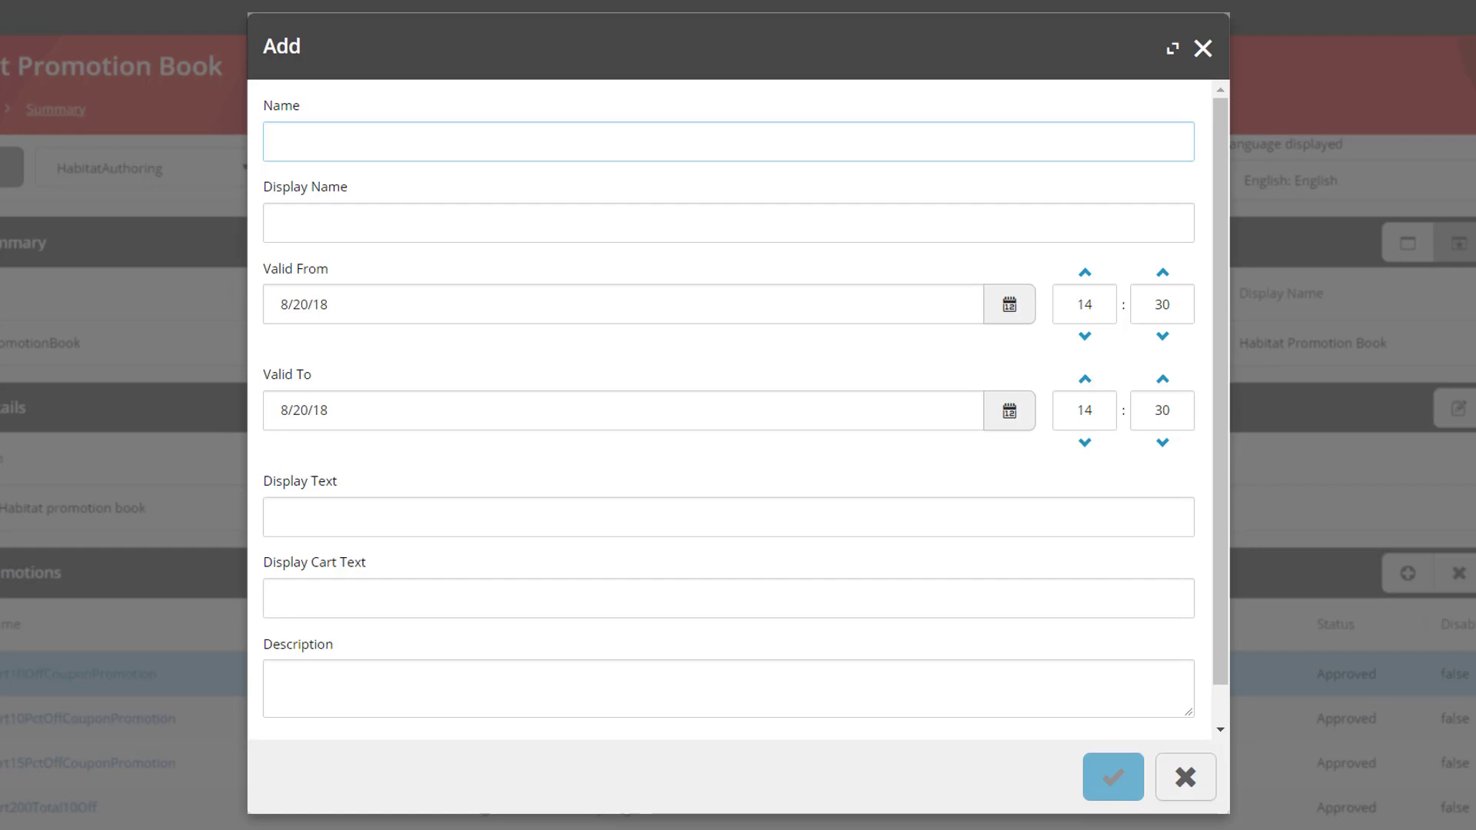
Step: Name the new promotion 30PercentCoupon and give it the display name "30% off cart coupon"
text(30PercentCoupon)
click(281, 223)
text(30% off cart cou)
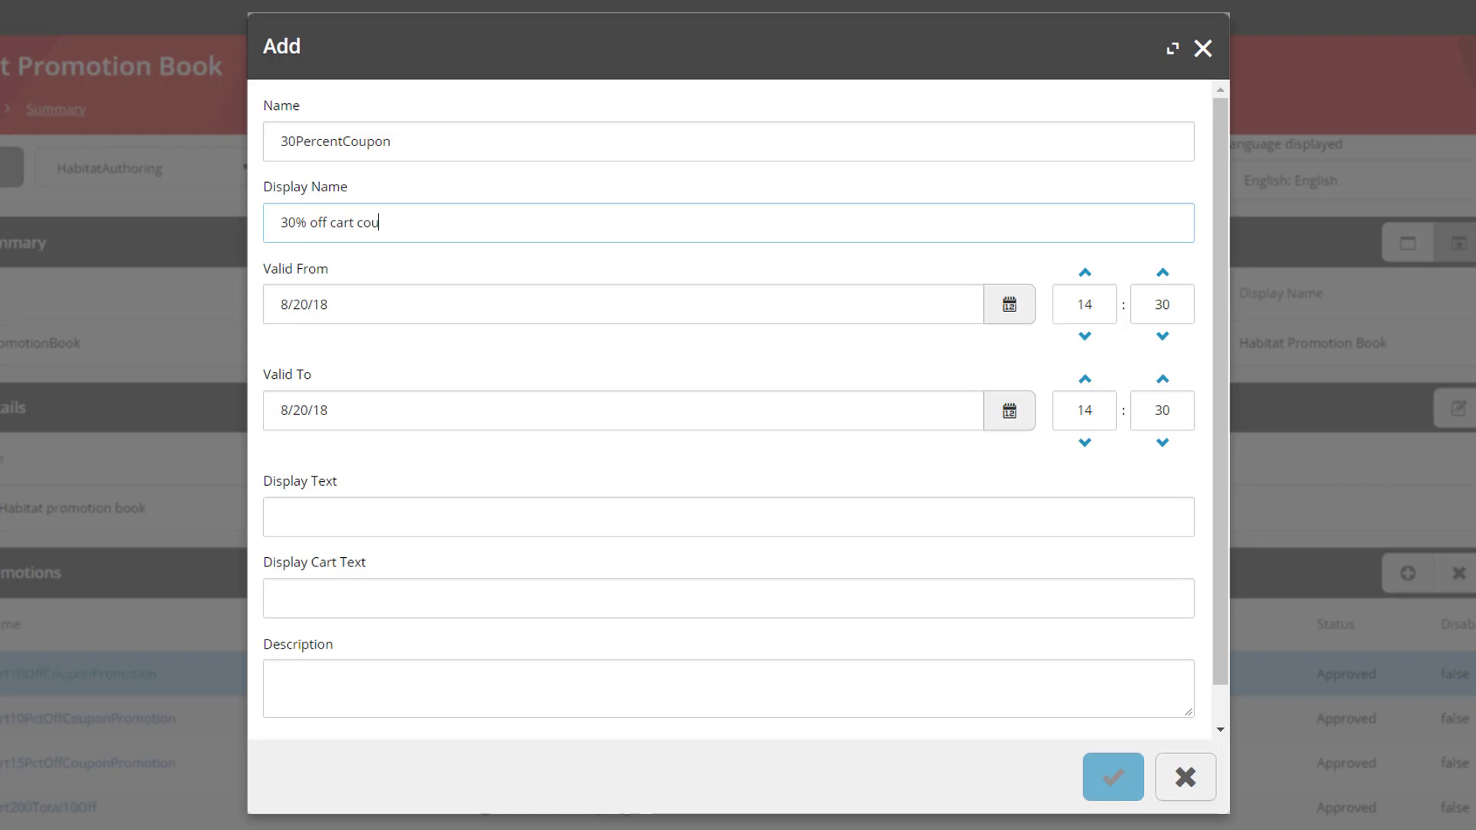
text(pon)
Step: Set the new promotion's Valid From date to 12/1/18
click(1009, 304)
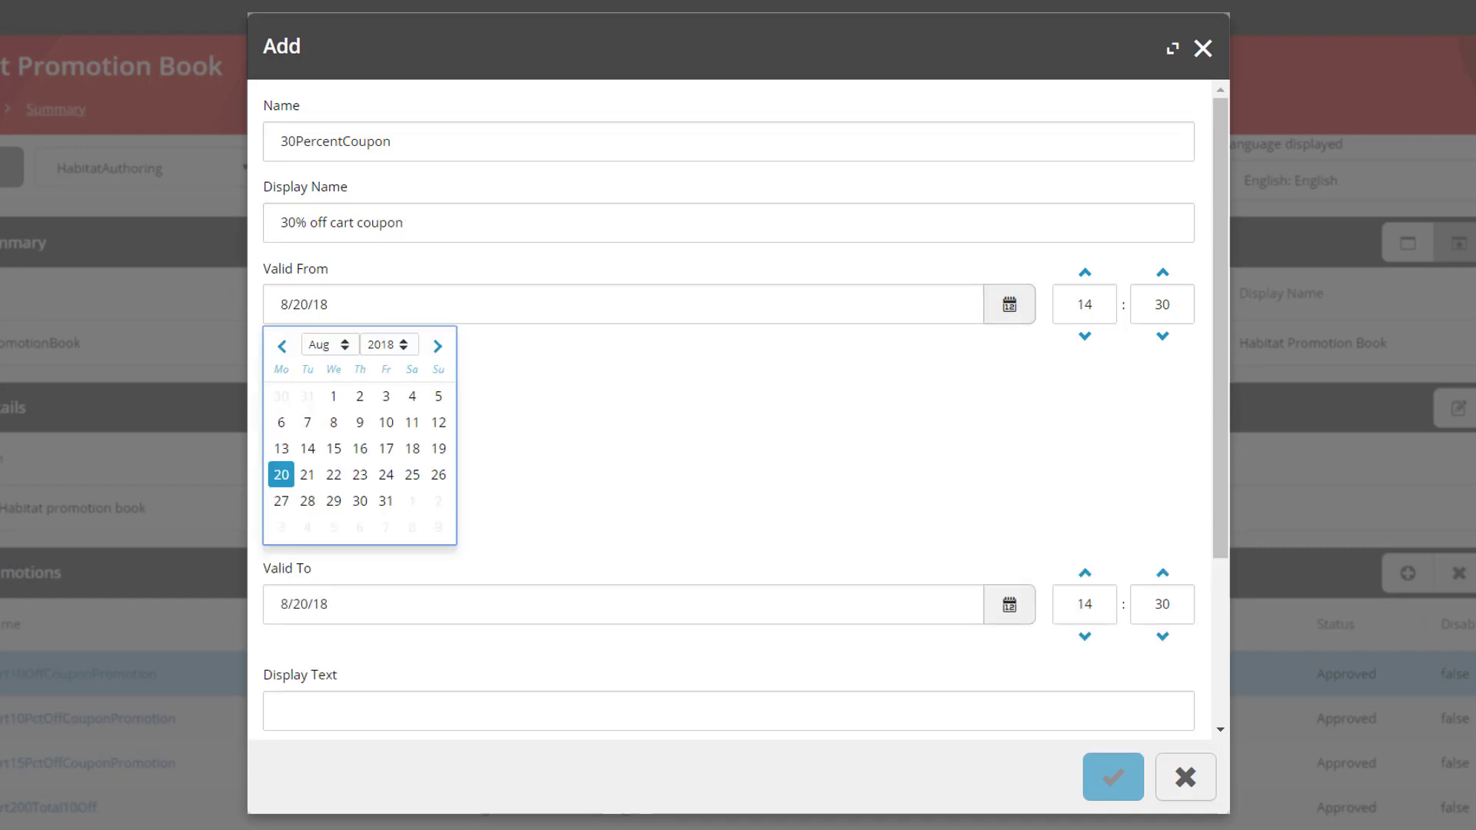
click(329, 345)
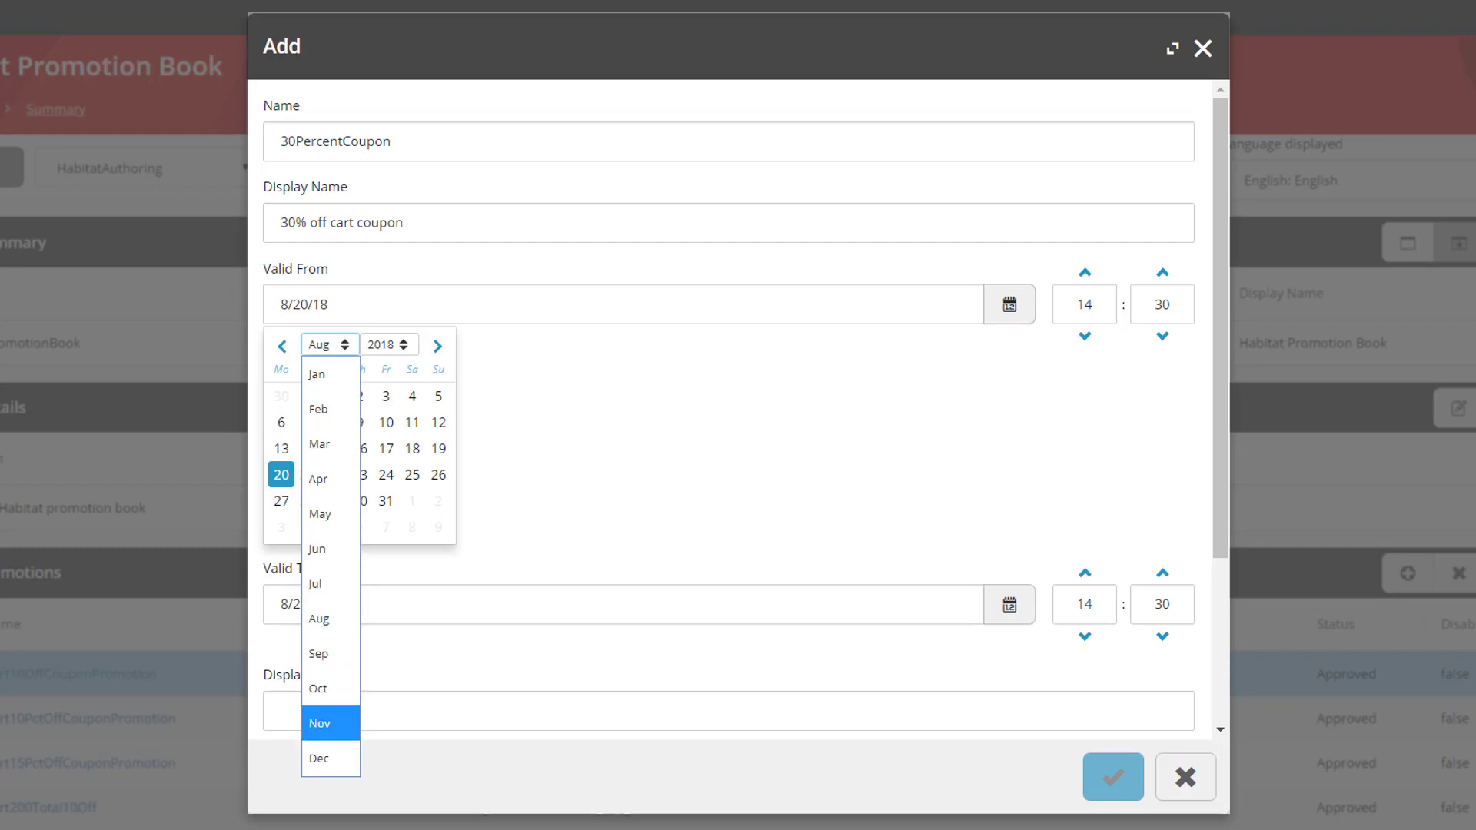
click(329, 756)
click(412, 396)
Step: Set the new promotion's Valid To date to 1/31/19
click(1009, 409)
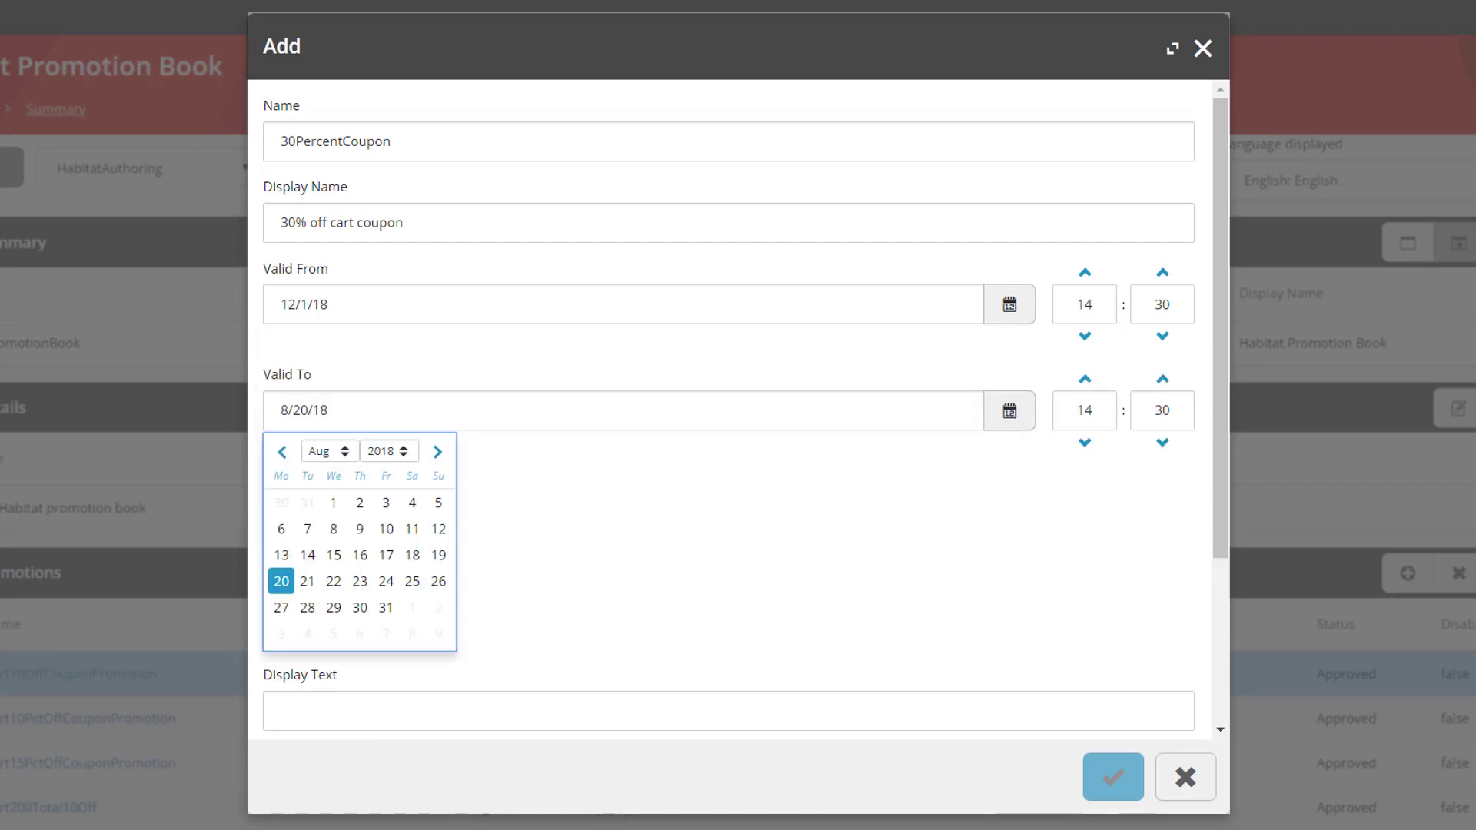
click(329, 451)
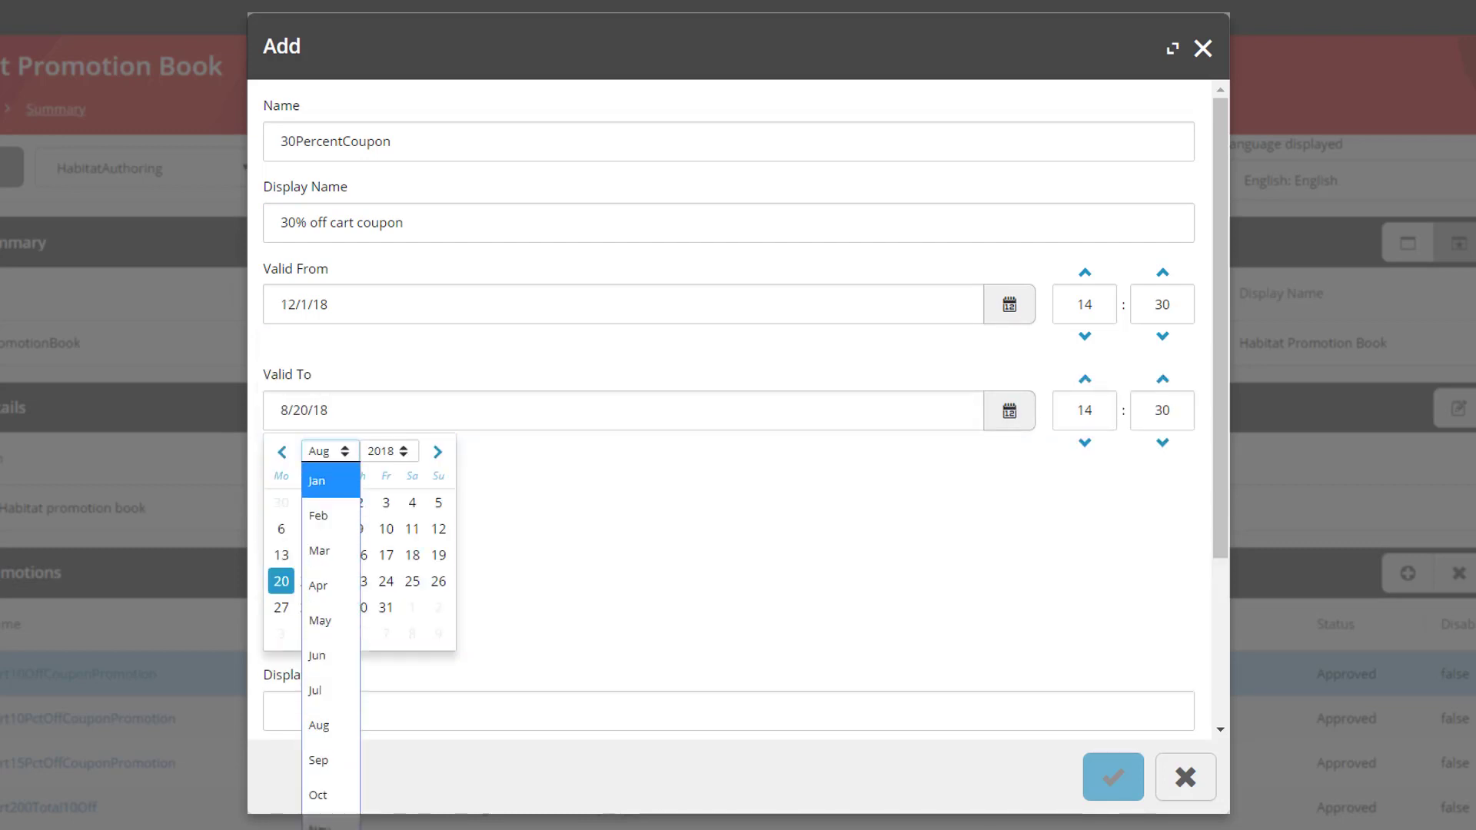
click(329, 480)
click(388, 451)
click(380, 829)
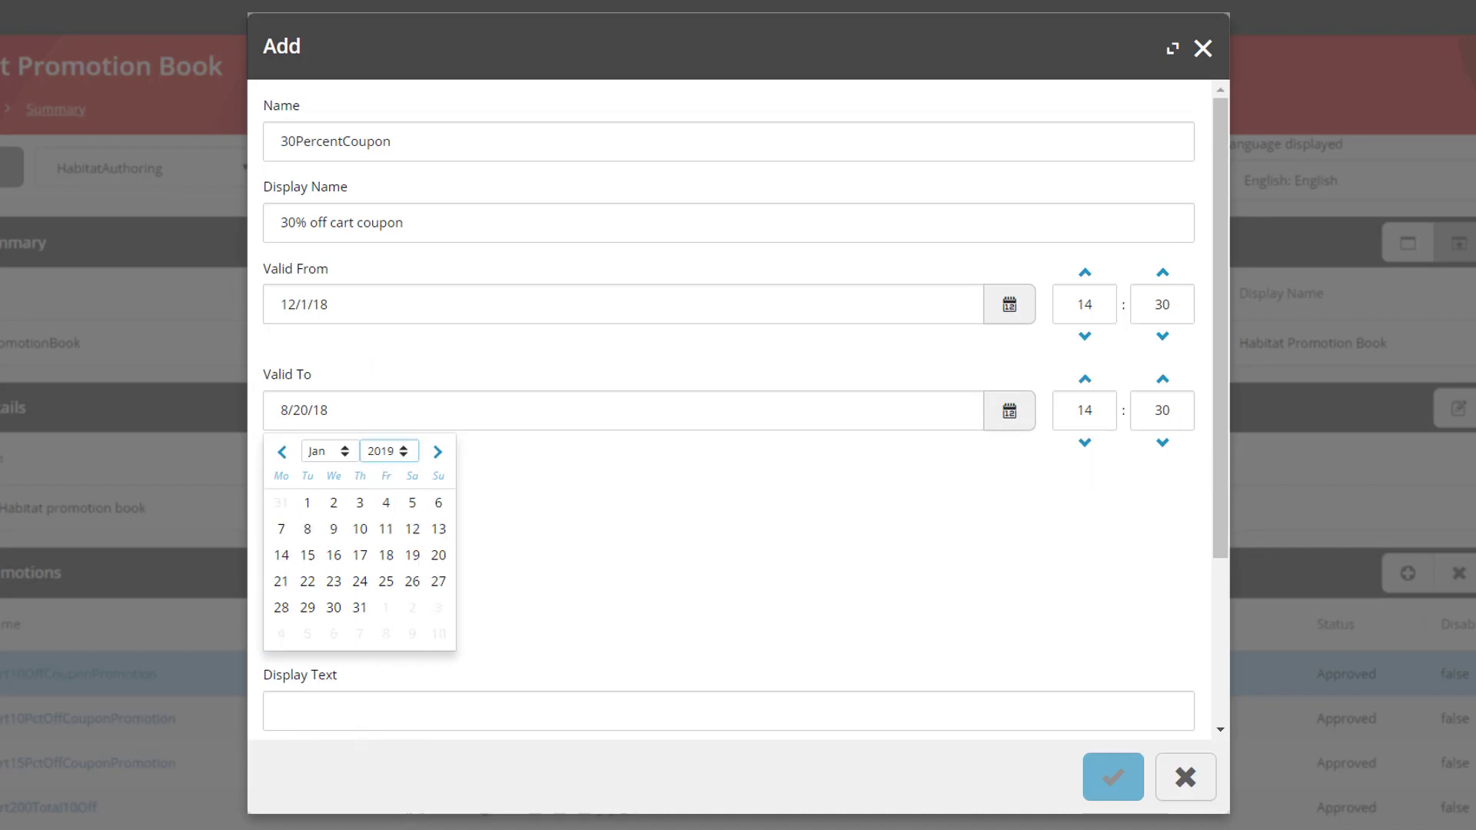
click(359, 608)
Step: Enter "30% off cart coupon" as the display text and "30% off coupon" as the display cart text
click(281, 516)
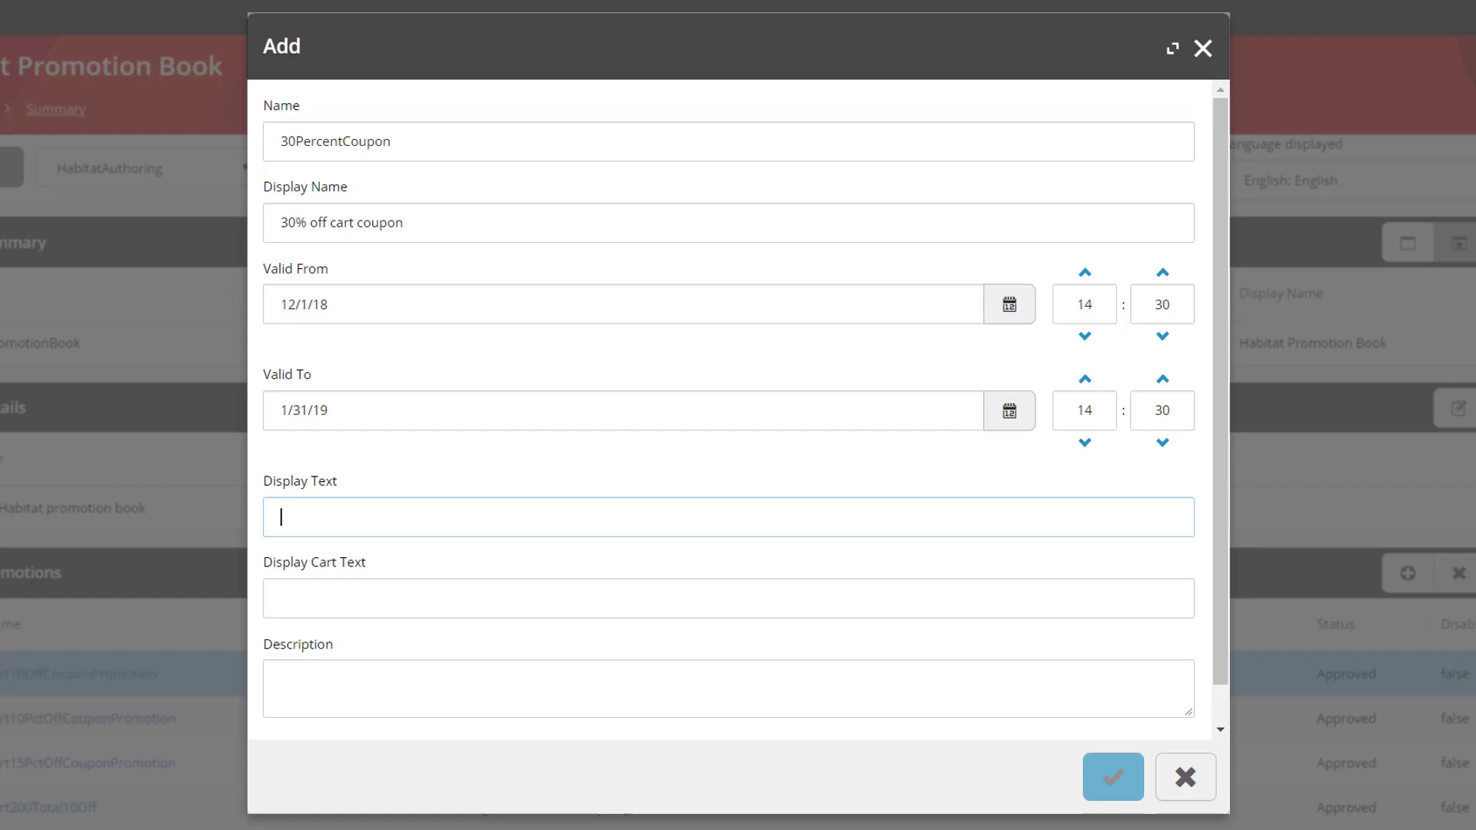
text(30% c)
text(ff)
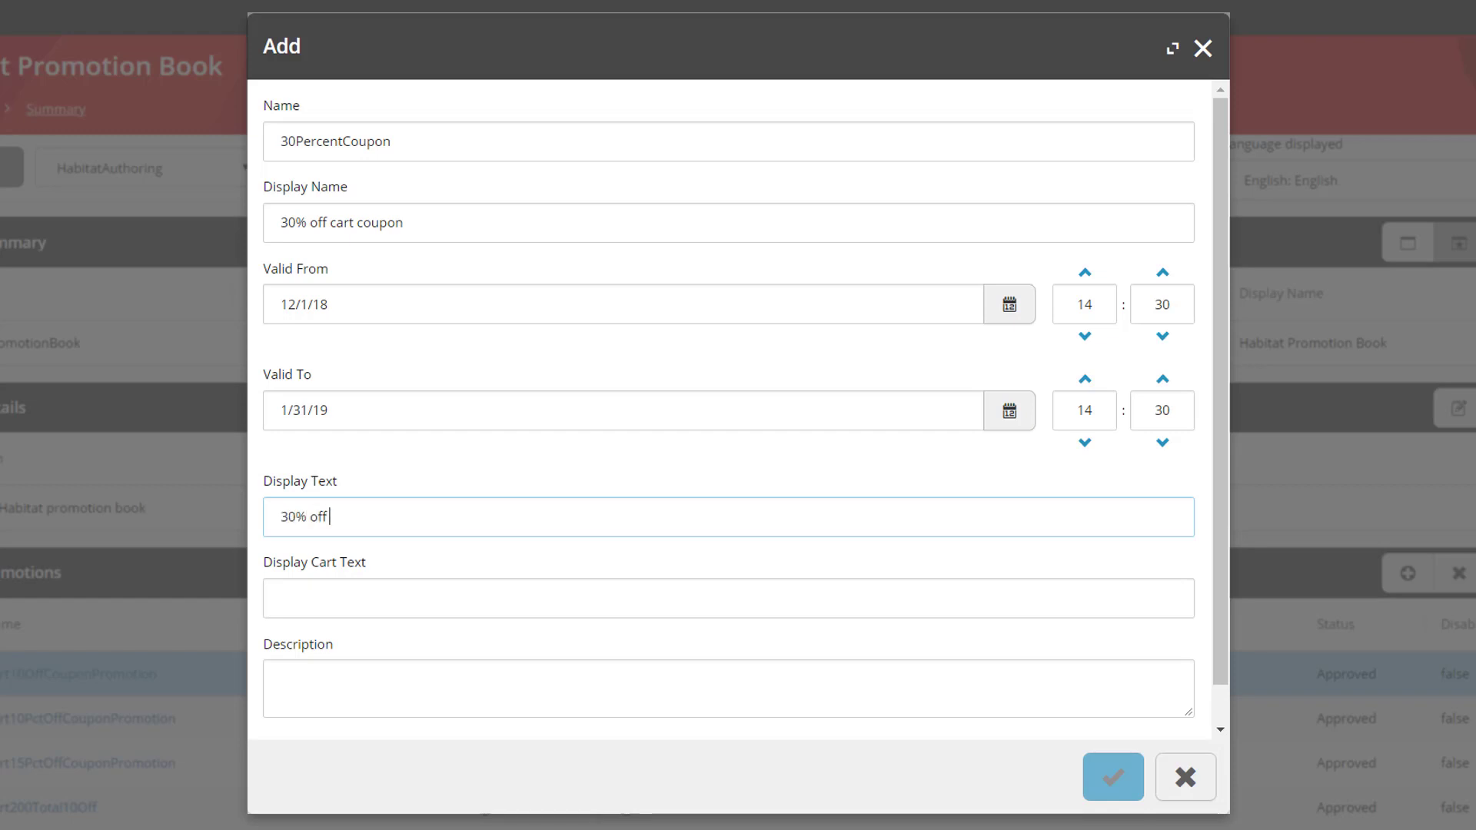
text( cart coupon)
key(Tab)
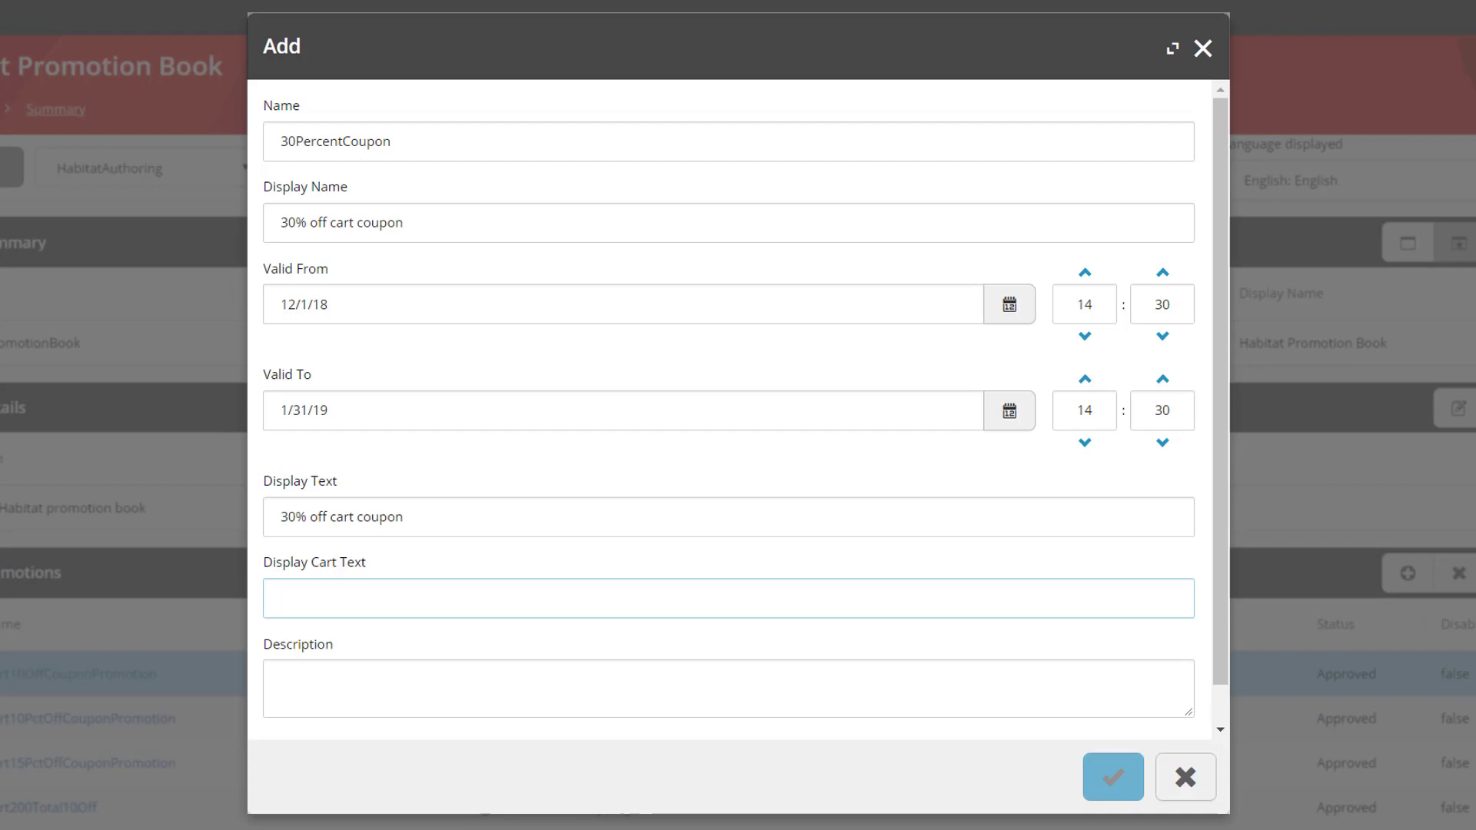
text(30%)
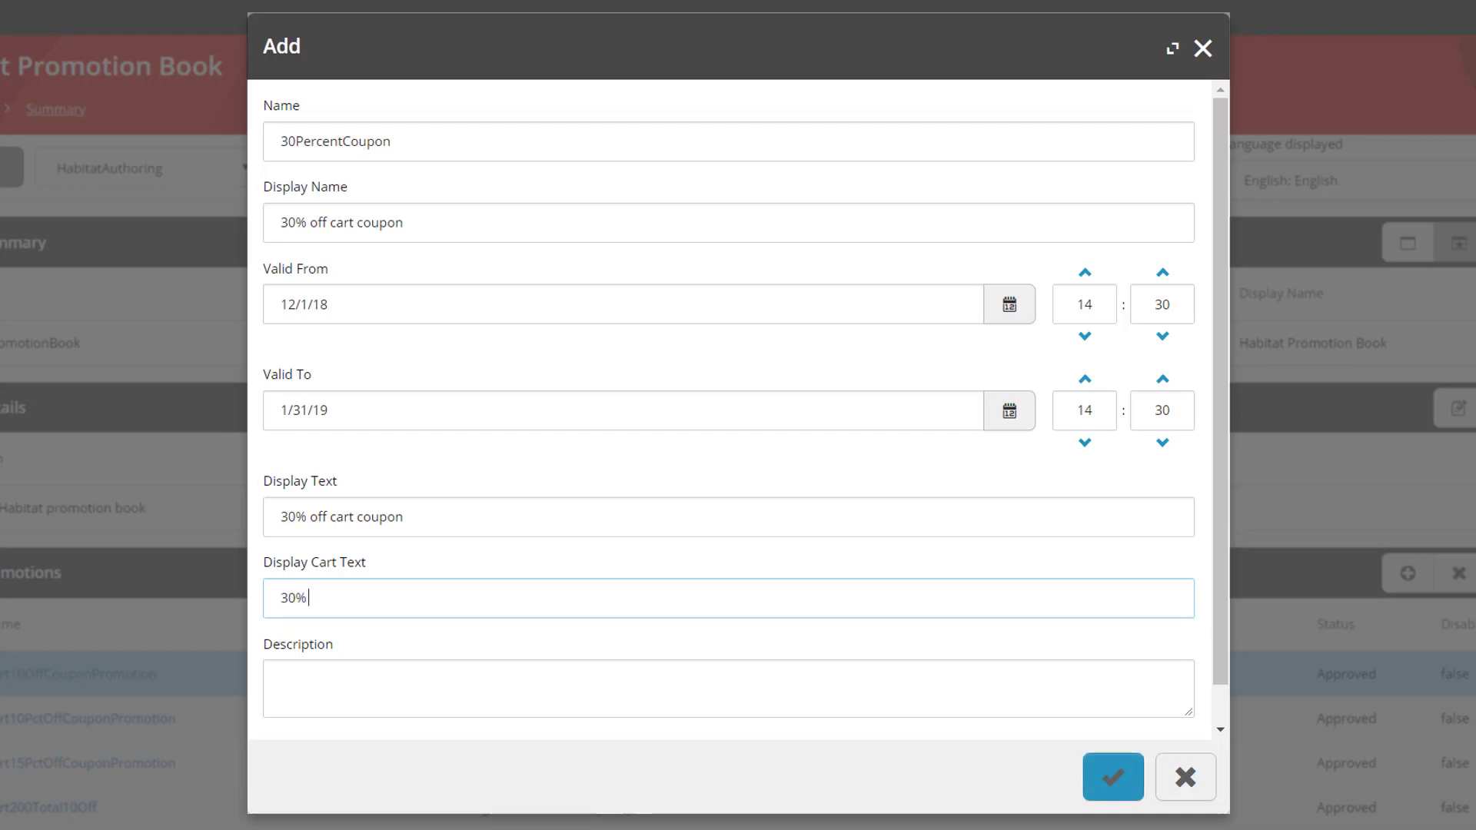
text( off coupon)
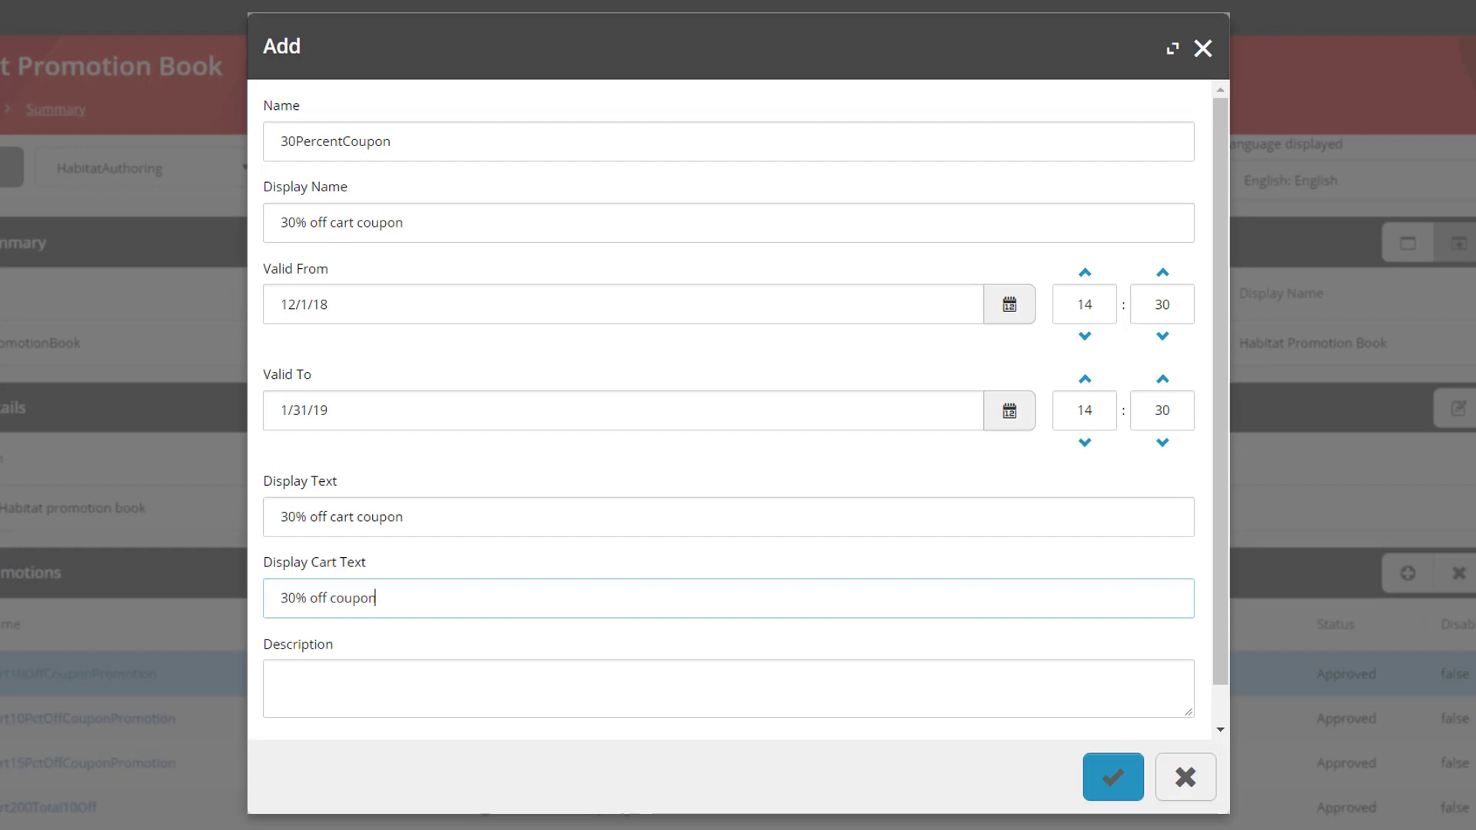
Step: Enter the description "30% off the cart subtotal with this coupon" and save the new promotion
click(282, 680)
text(30% off the cart subtotal with thi)
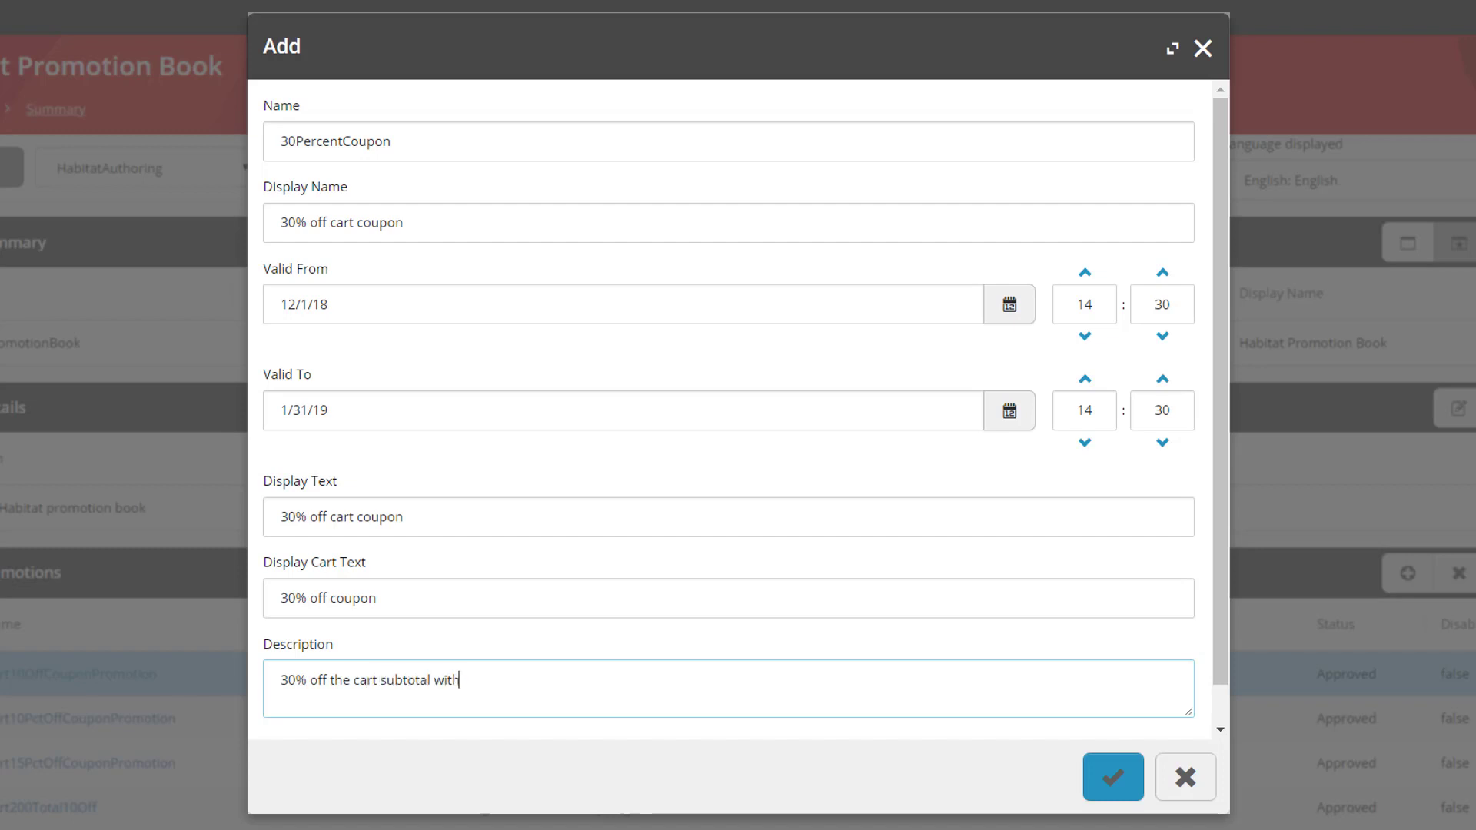
text(s coupon)
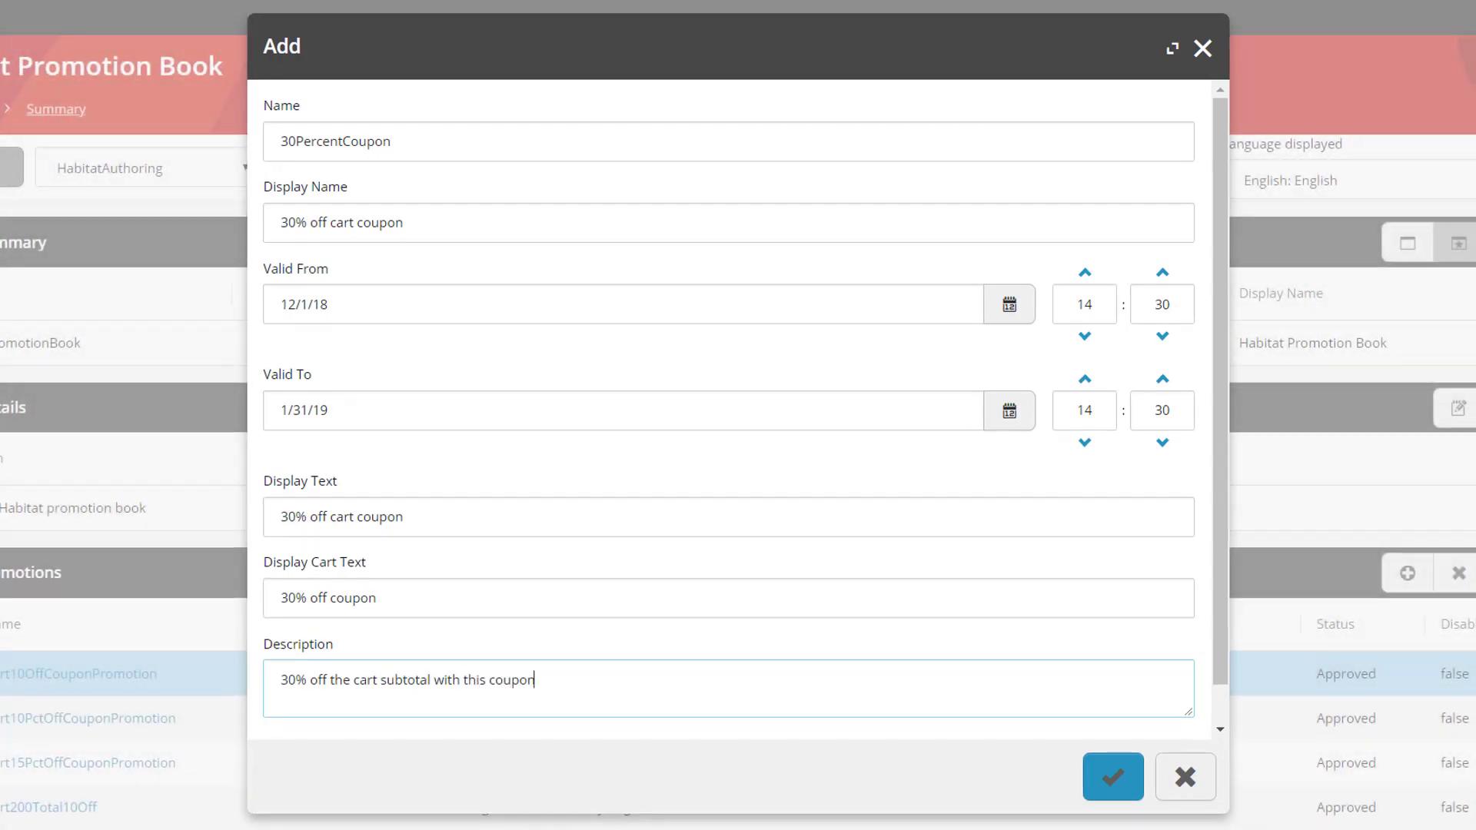
click(1111, 776)
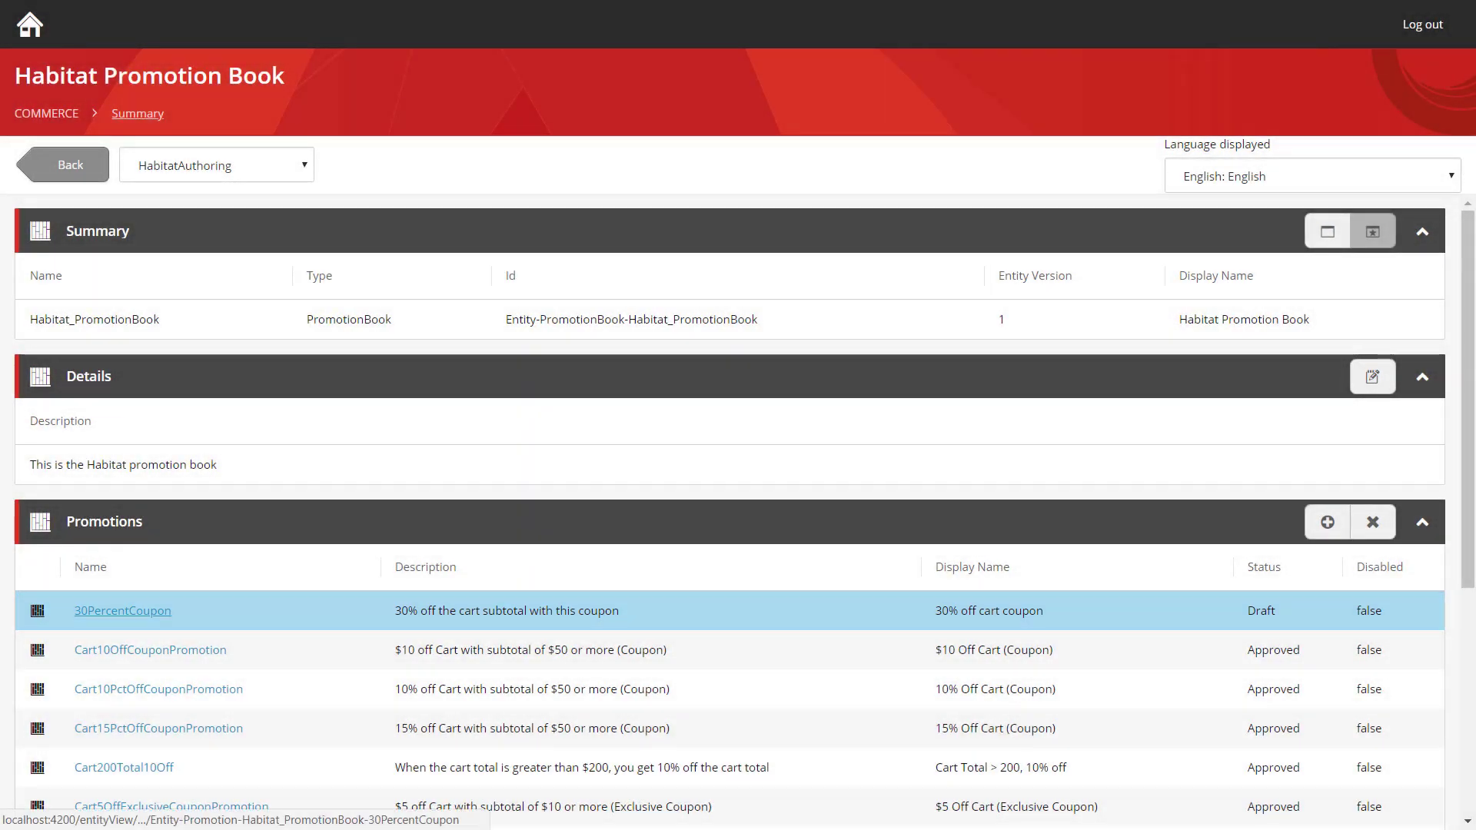
Step: Open the 30PercentCoupon promotion and add a public coupon with the code Winter2019
click(122, 610)
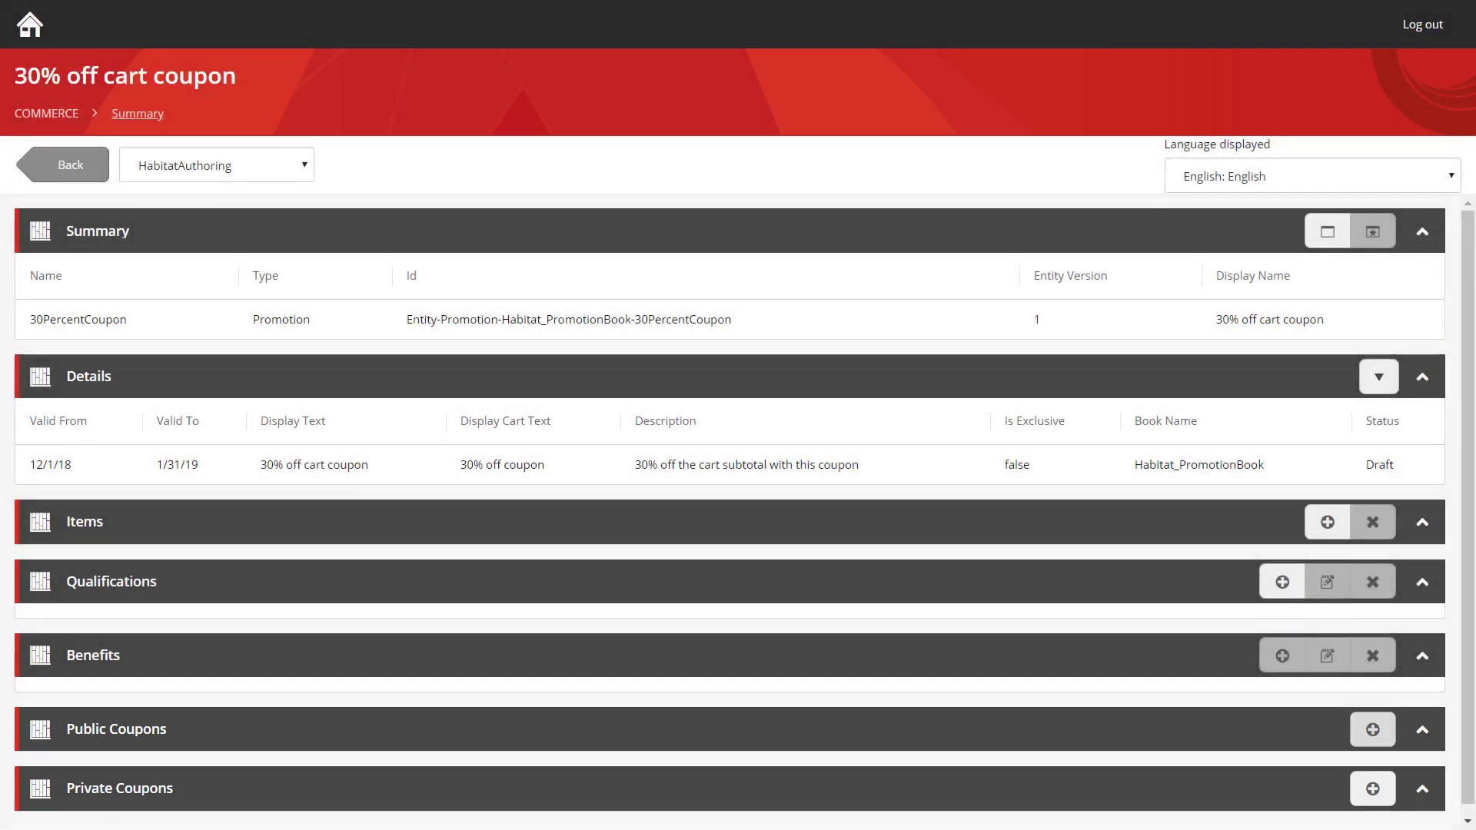
click(1372, 729)
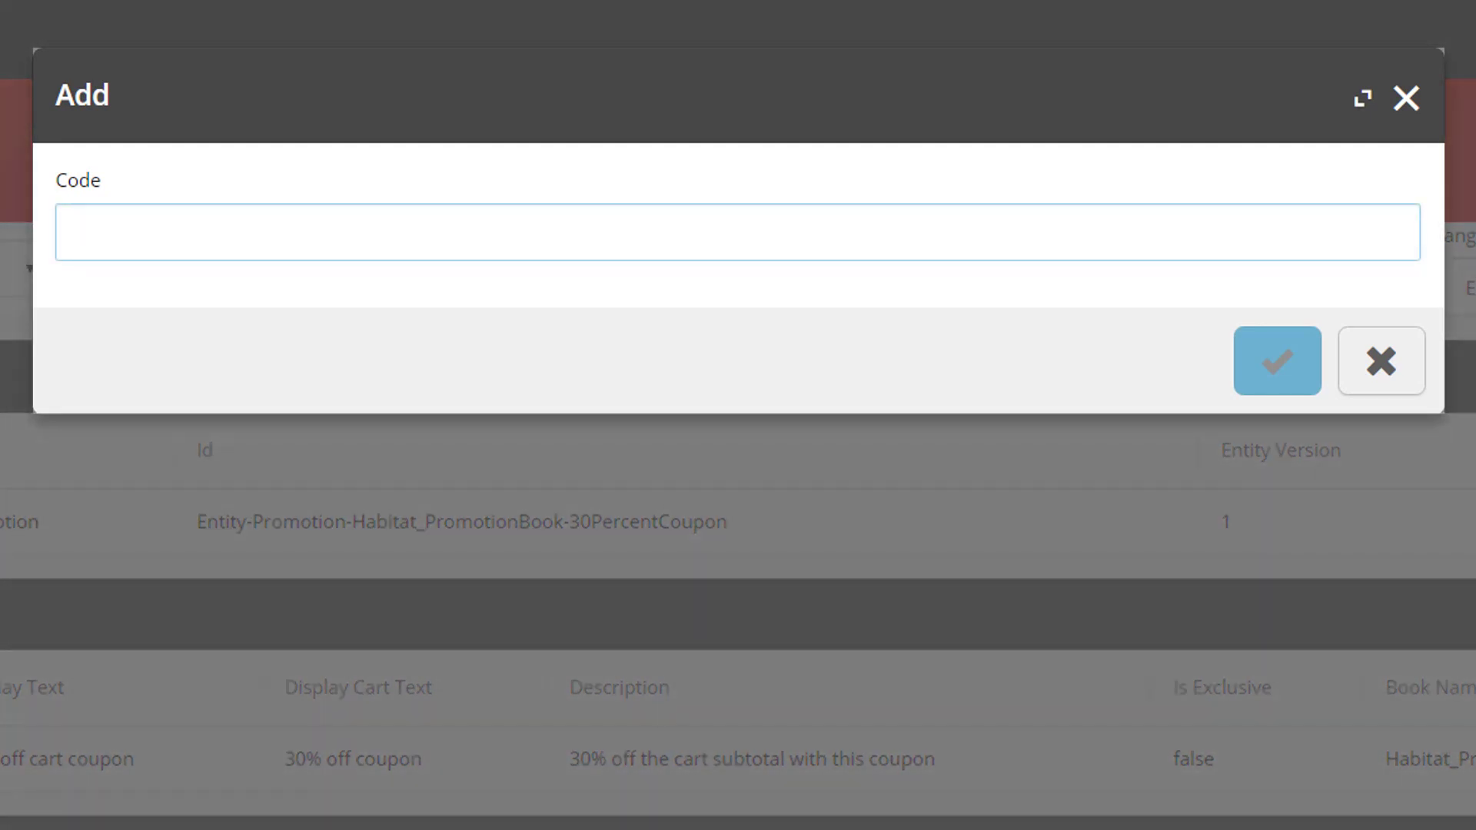
text(Winter)
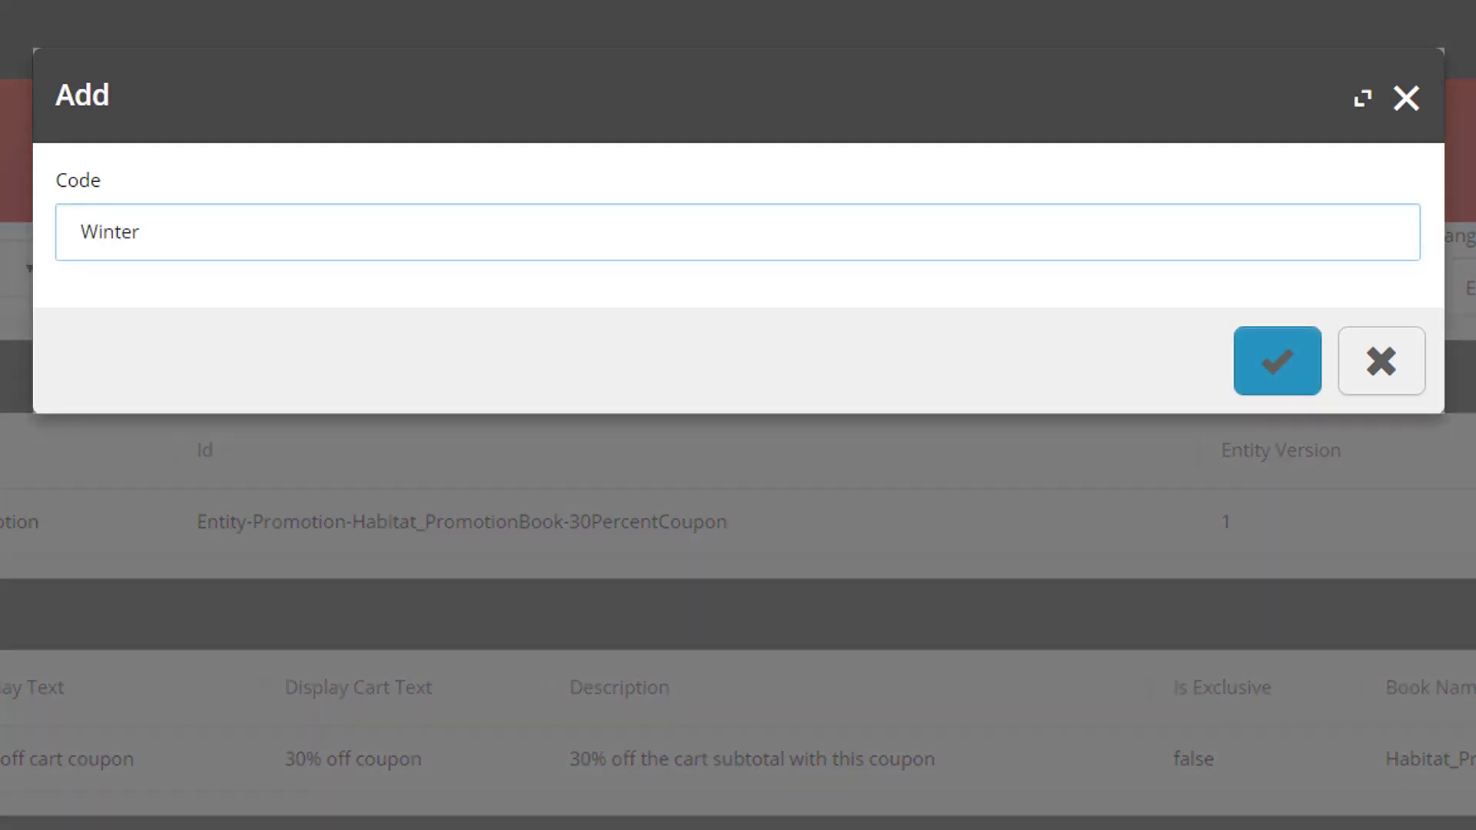
text(2019)
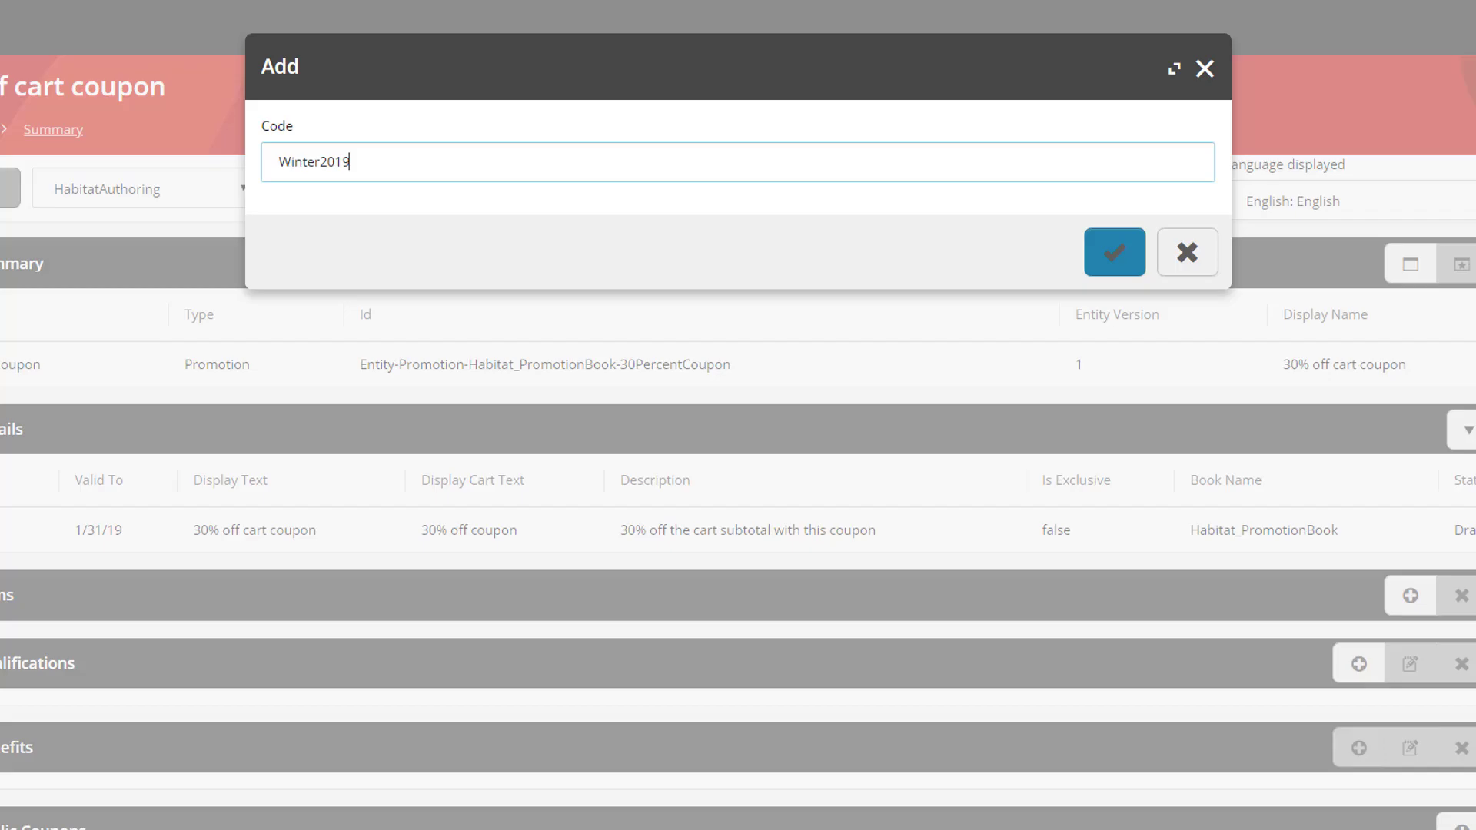
key(Return)
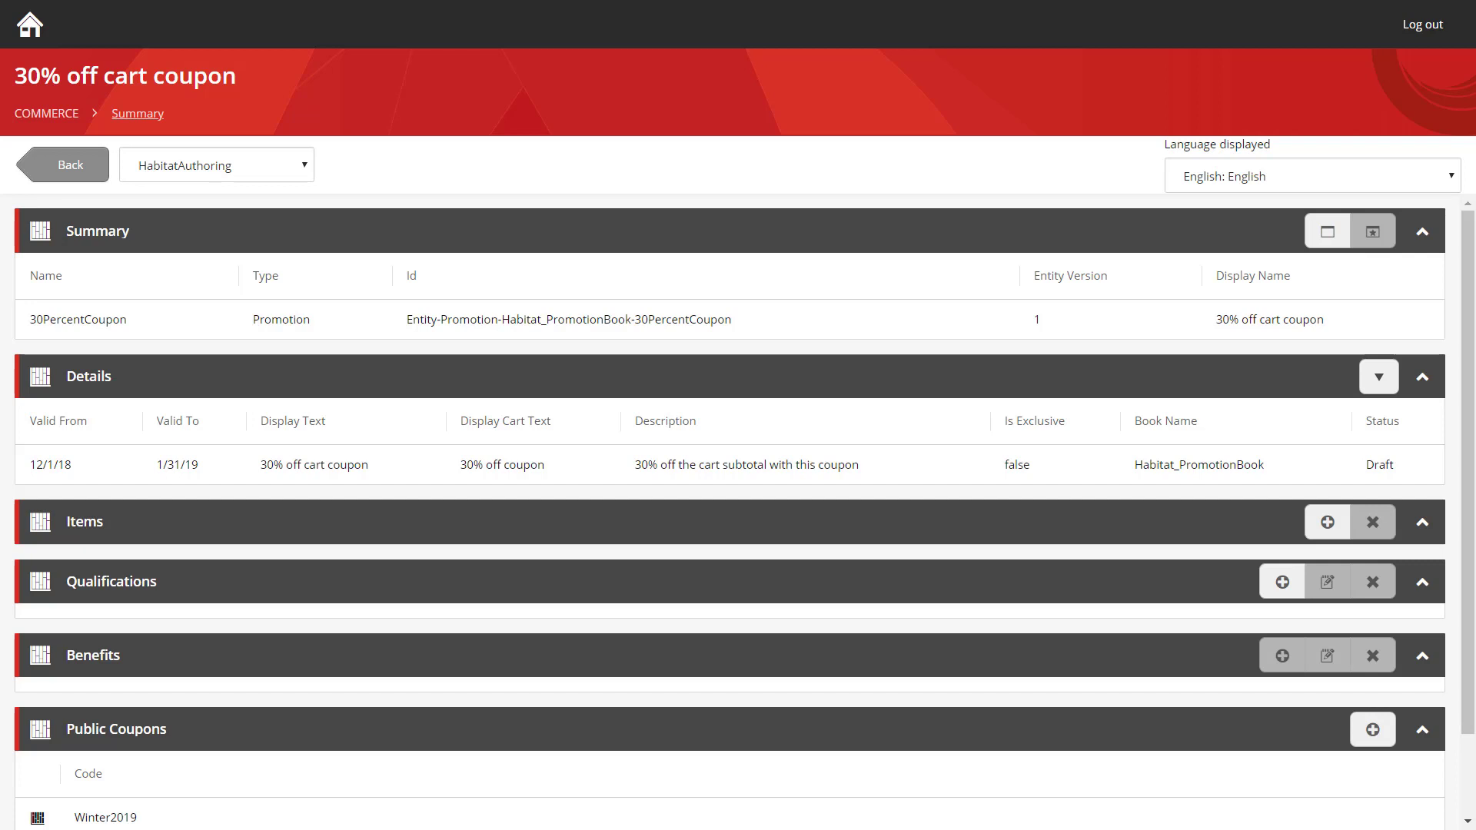
Step: Add a qualification to the promotion with the condition "Cart Has Items?"
click(1282, 581)
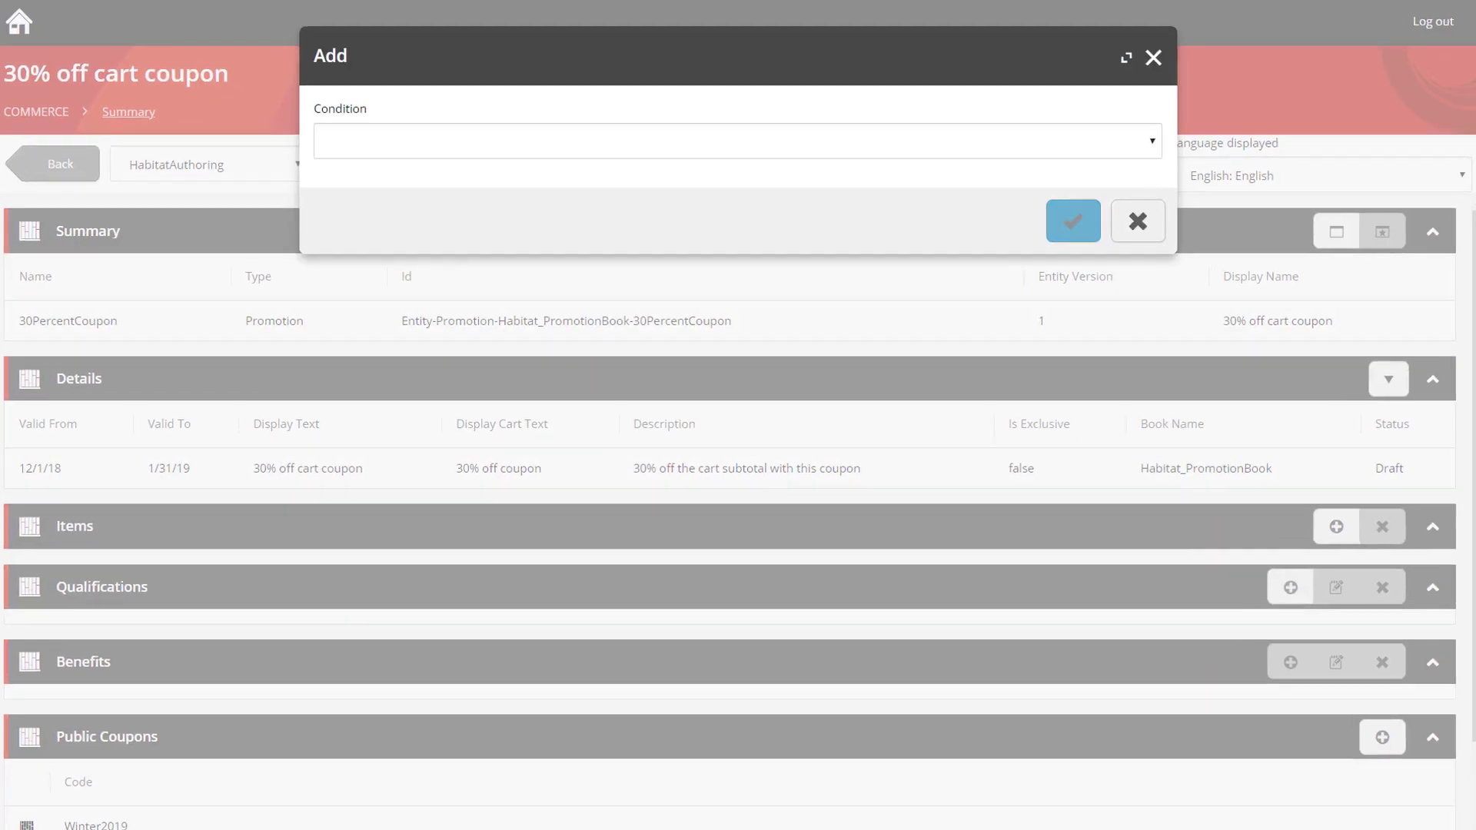
click(737, 140)
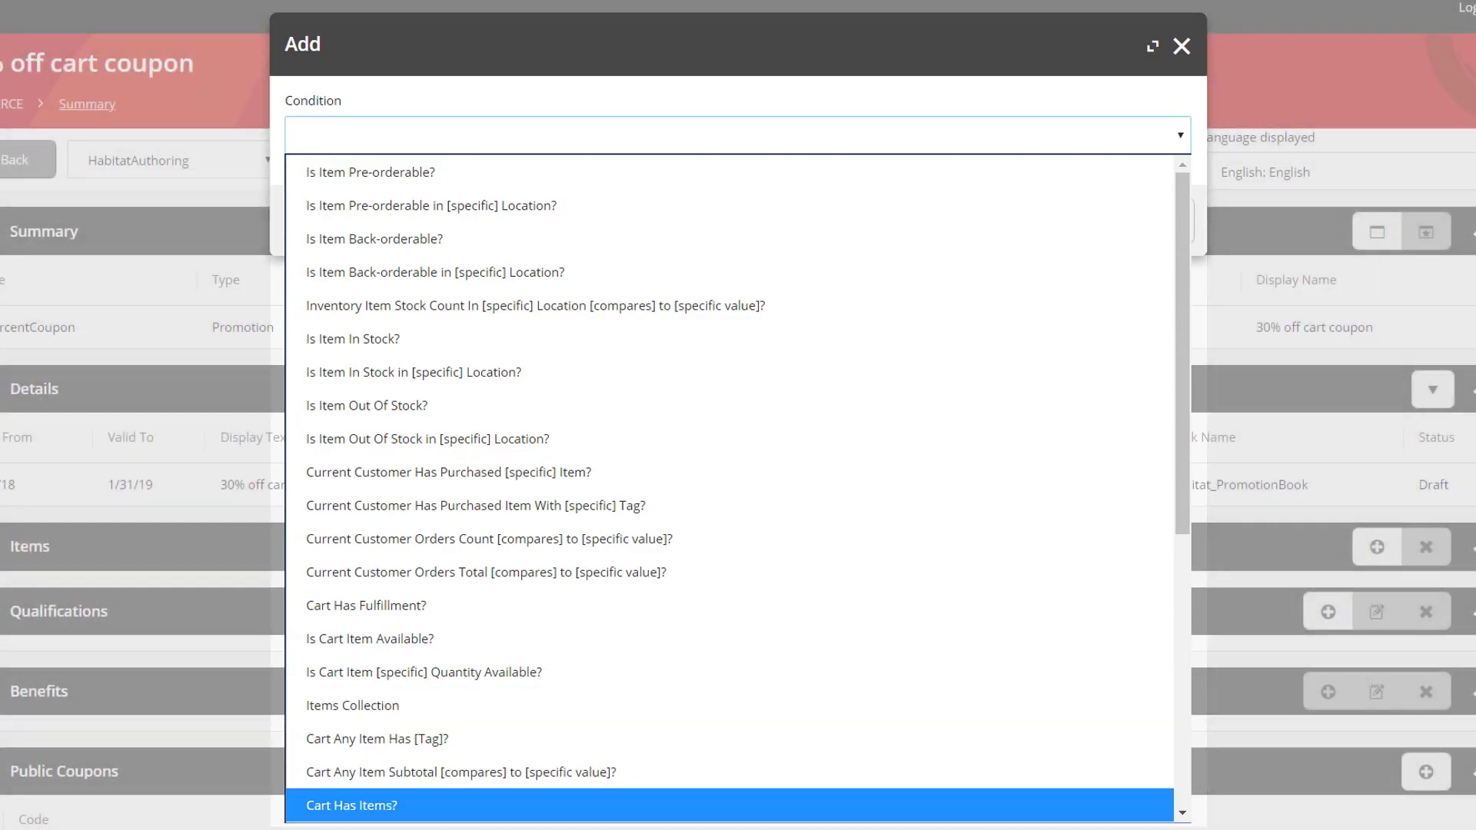
click(351, 804)
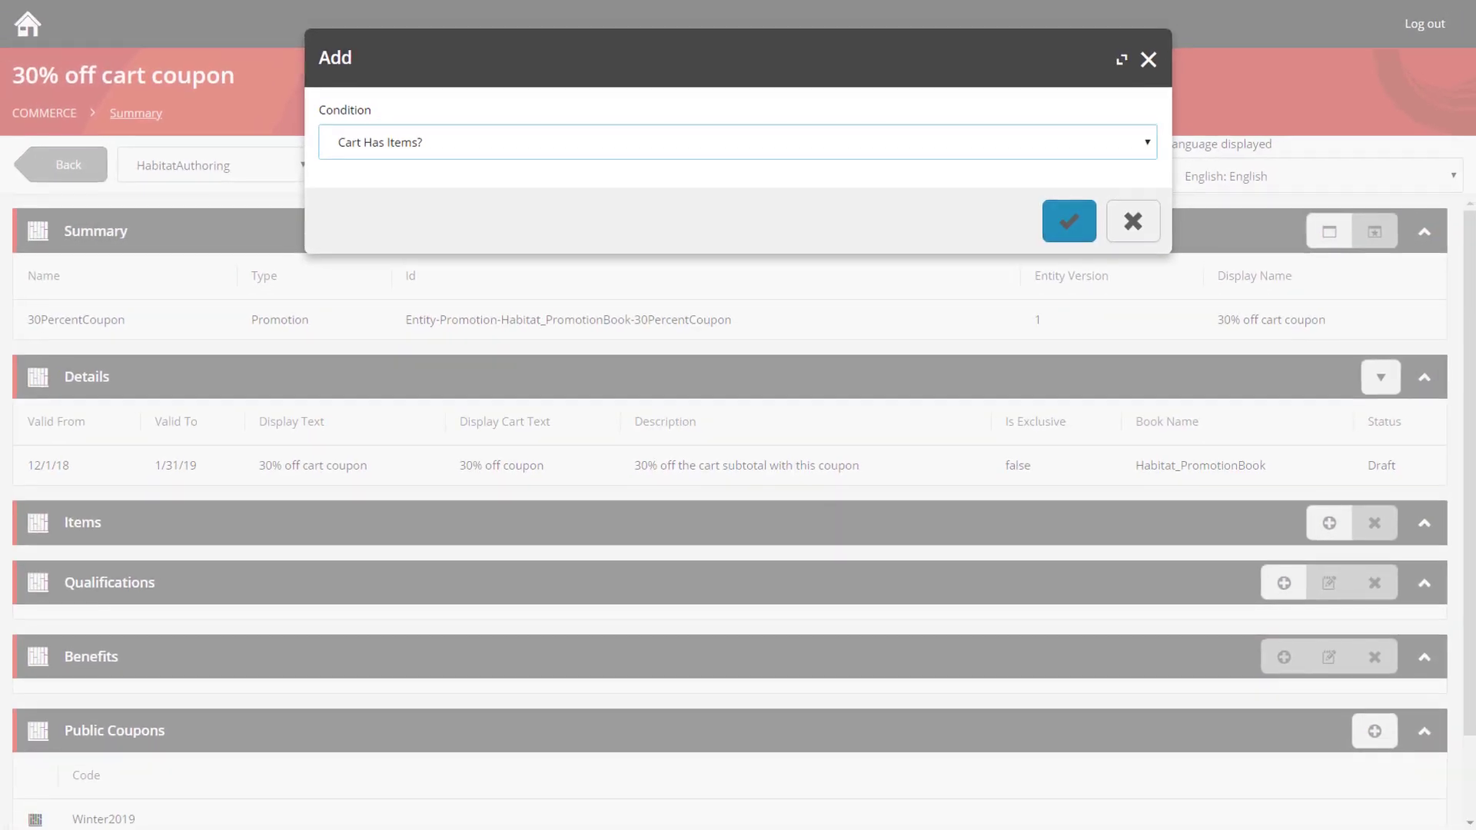
click(1094, 221)
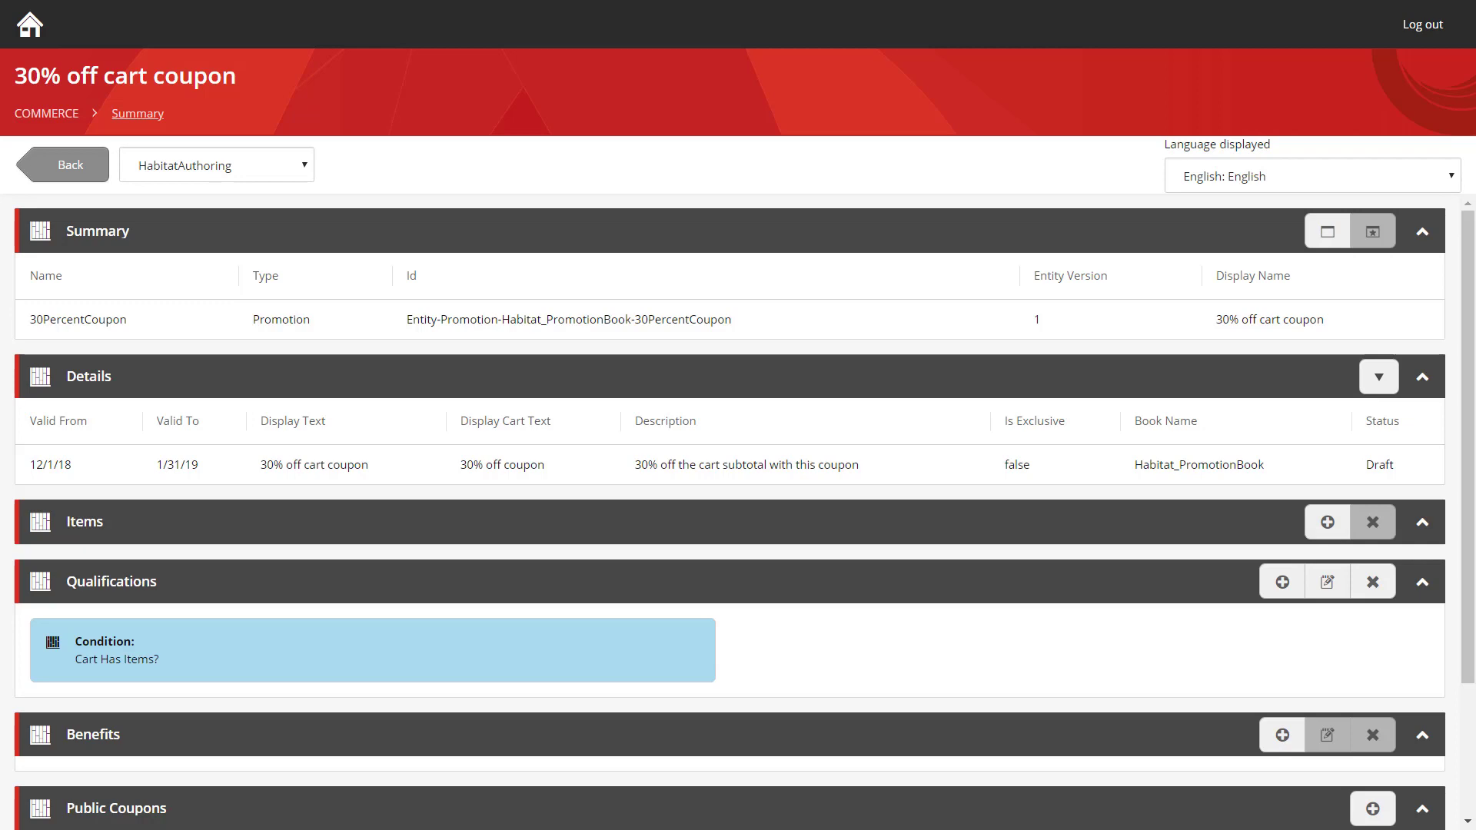
Step: Add a benefit with the action "Get Cart Subtotal [specific] Percent Off" and set Percent Off to 30
scroll(730, 507, down, 3)
click(1282, 559)
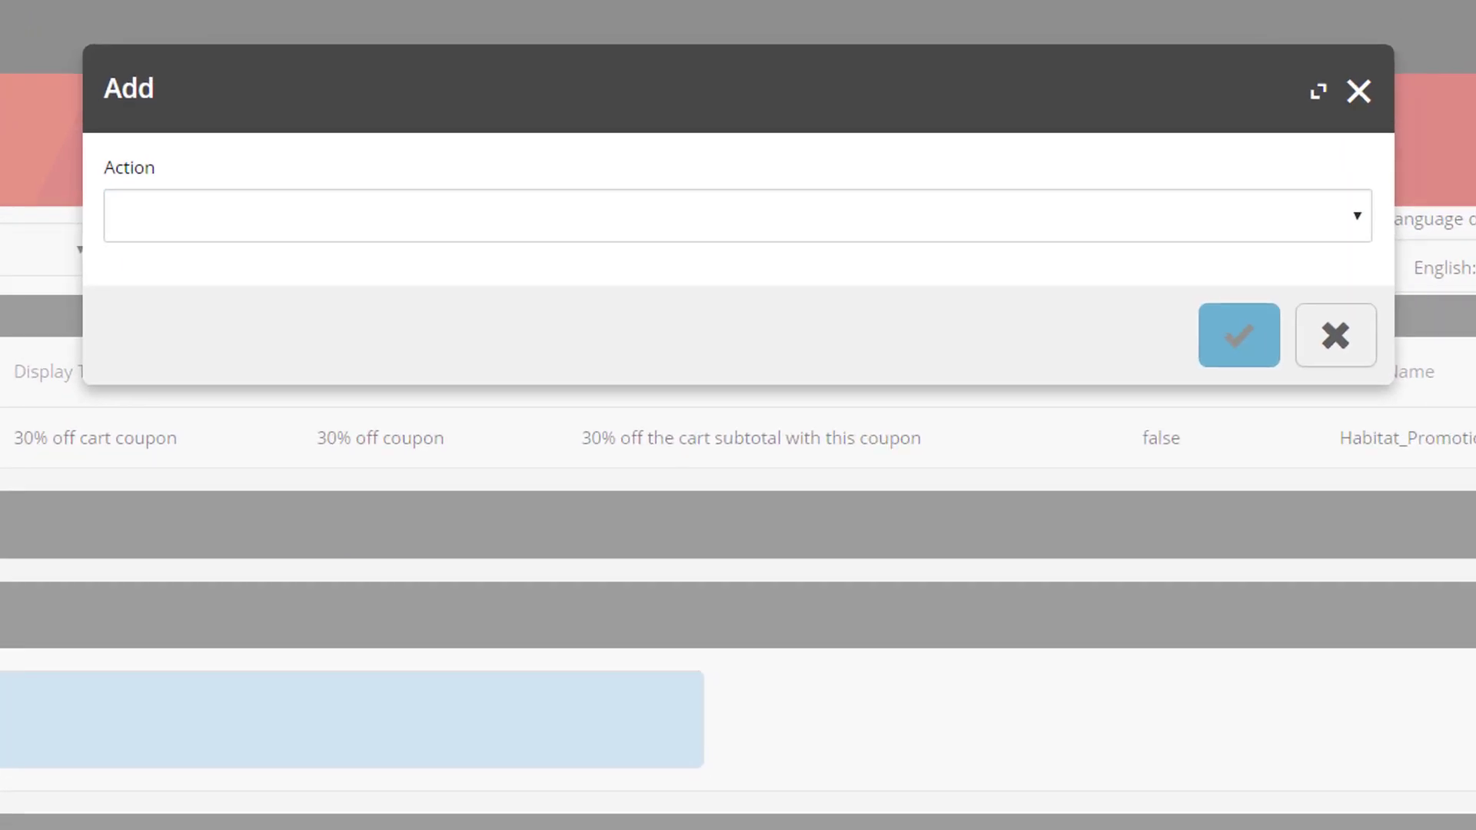
click(737, 142)
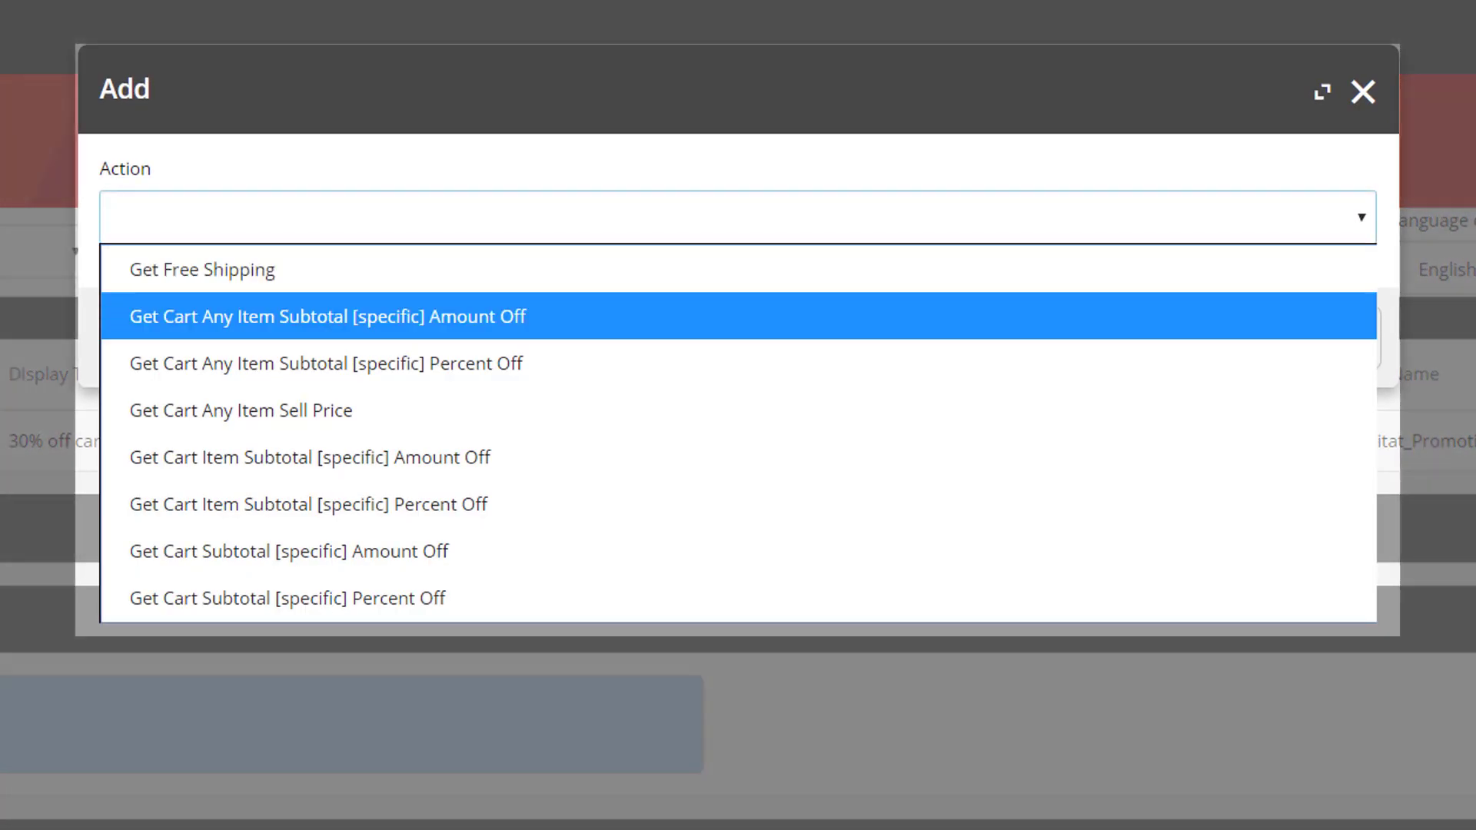
key(Down)
key(Down)
key(Down)
key(Down)
key(Down)
key(Down)
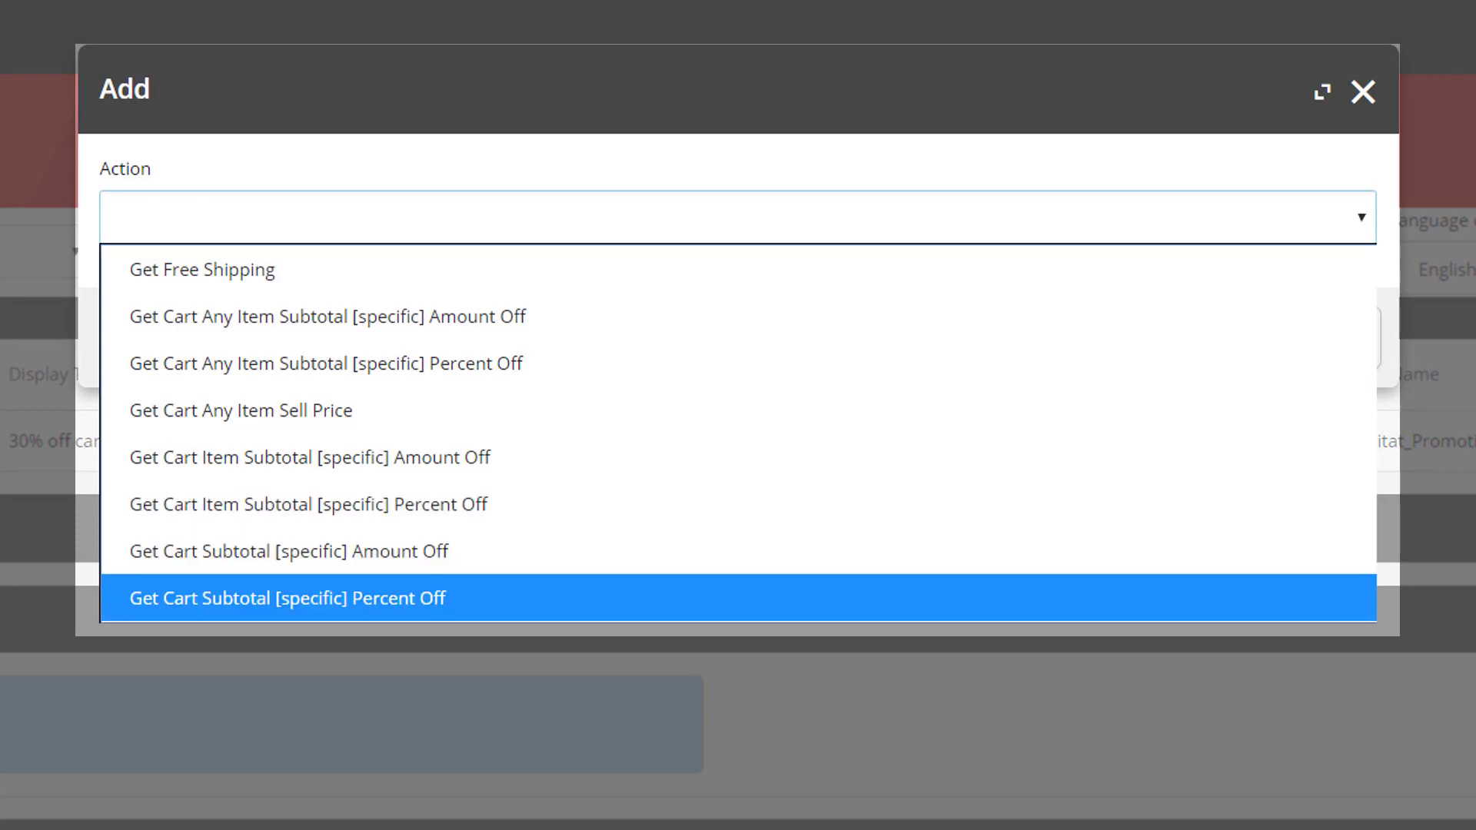
key(Return)
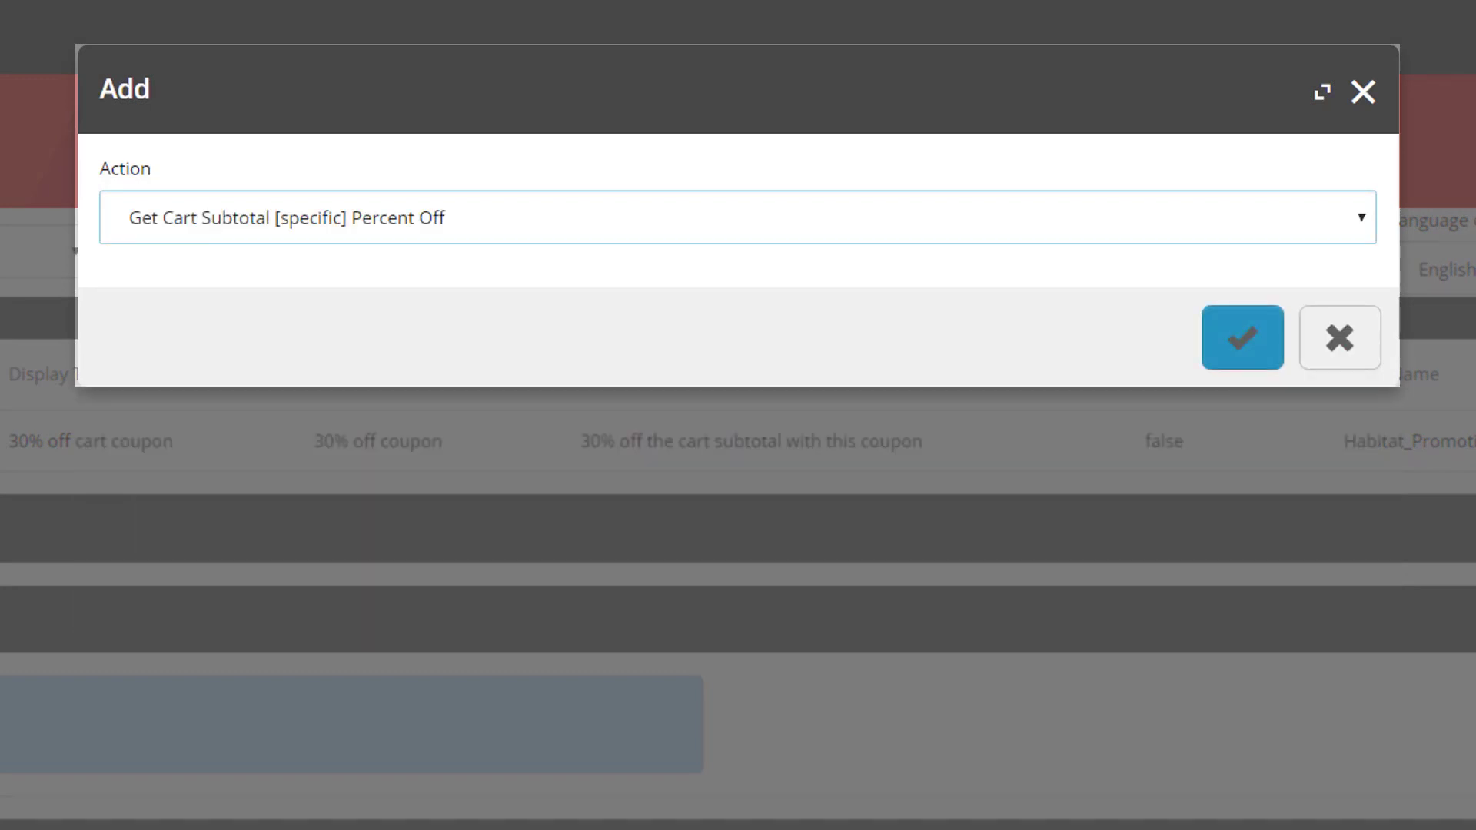
click(123, 326)
text(3)
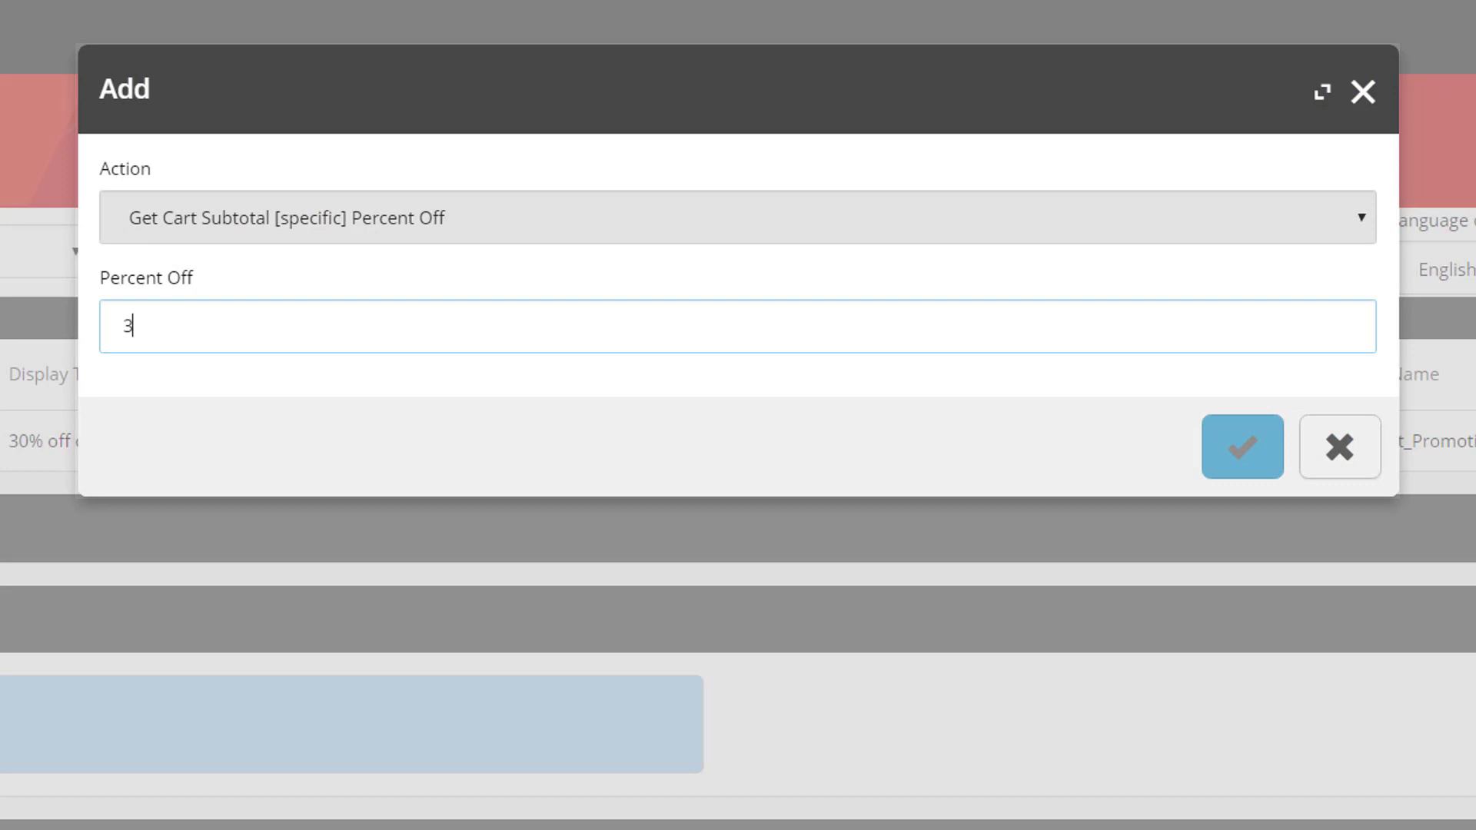
text(0)
key(Return)
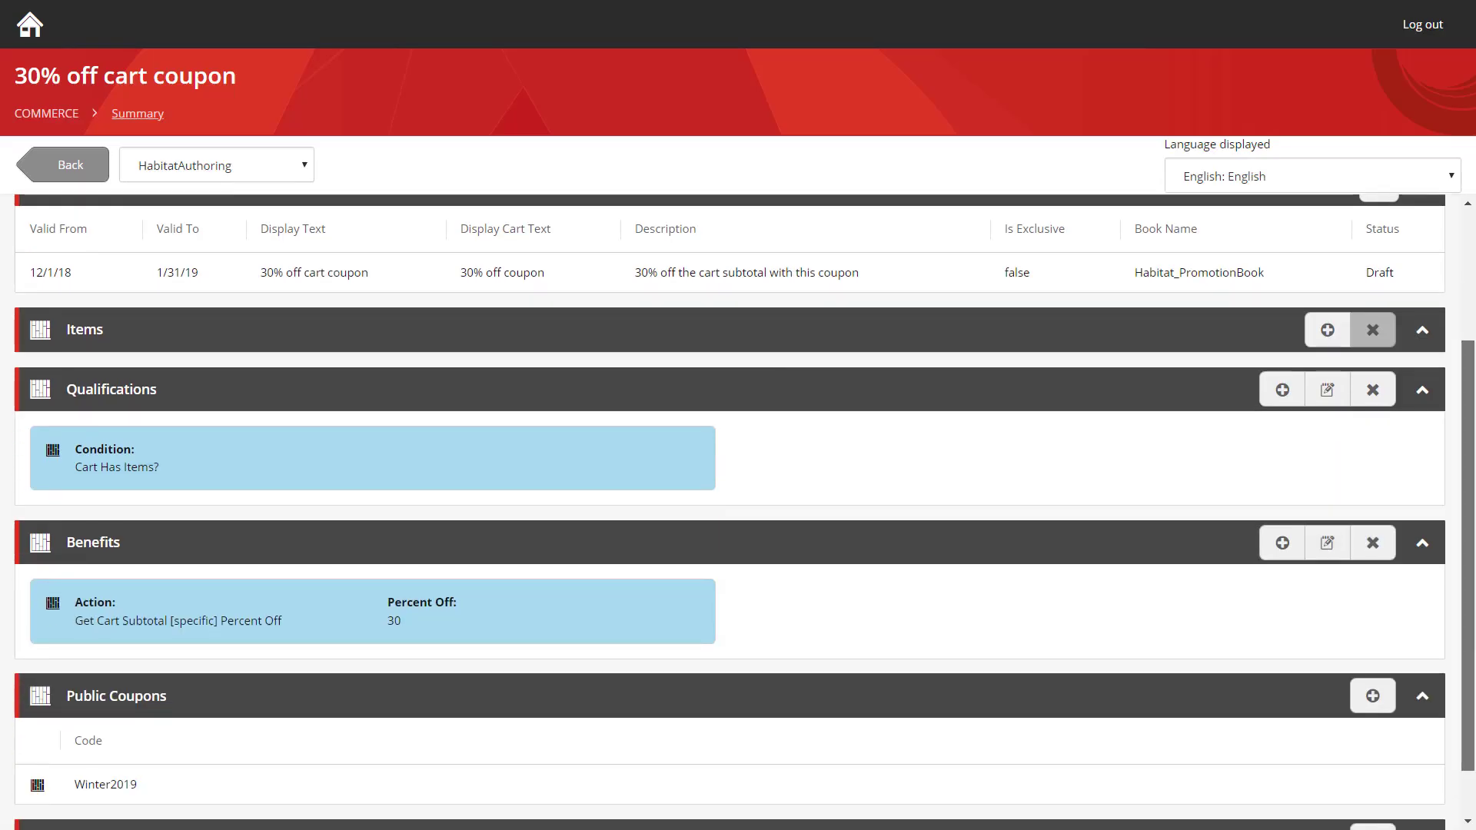
Step: Request approval for the 30% off cart coupon promotion with the comment "winter sale coupon approval"
scroll(730, 512, down, 1)
scroll(729, 511, up, 4)
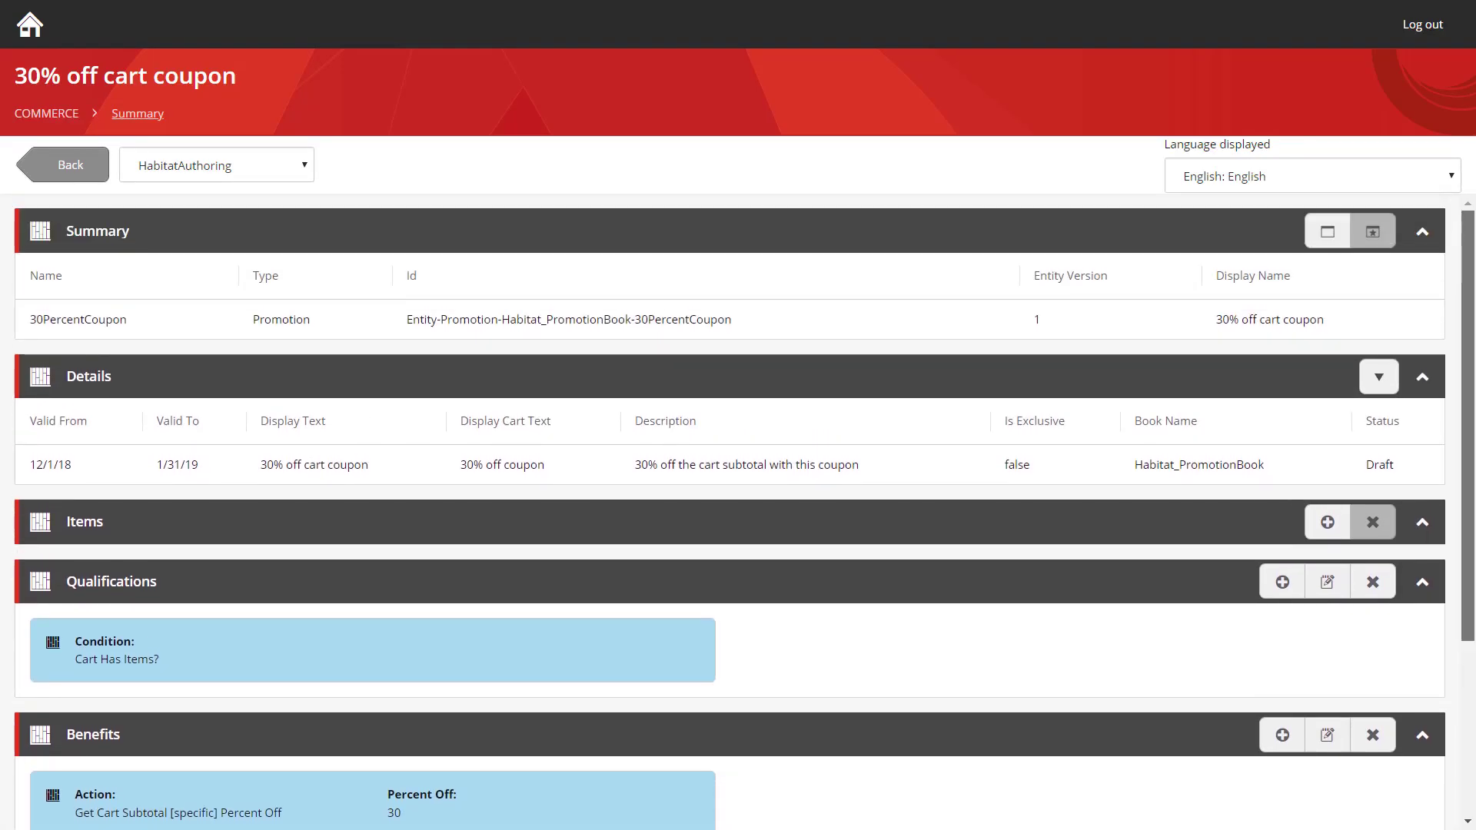
click(1379, 377)
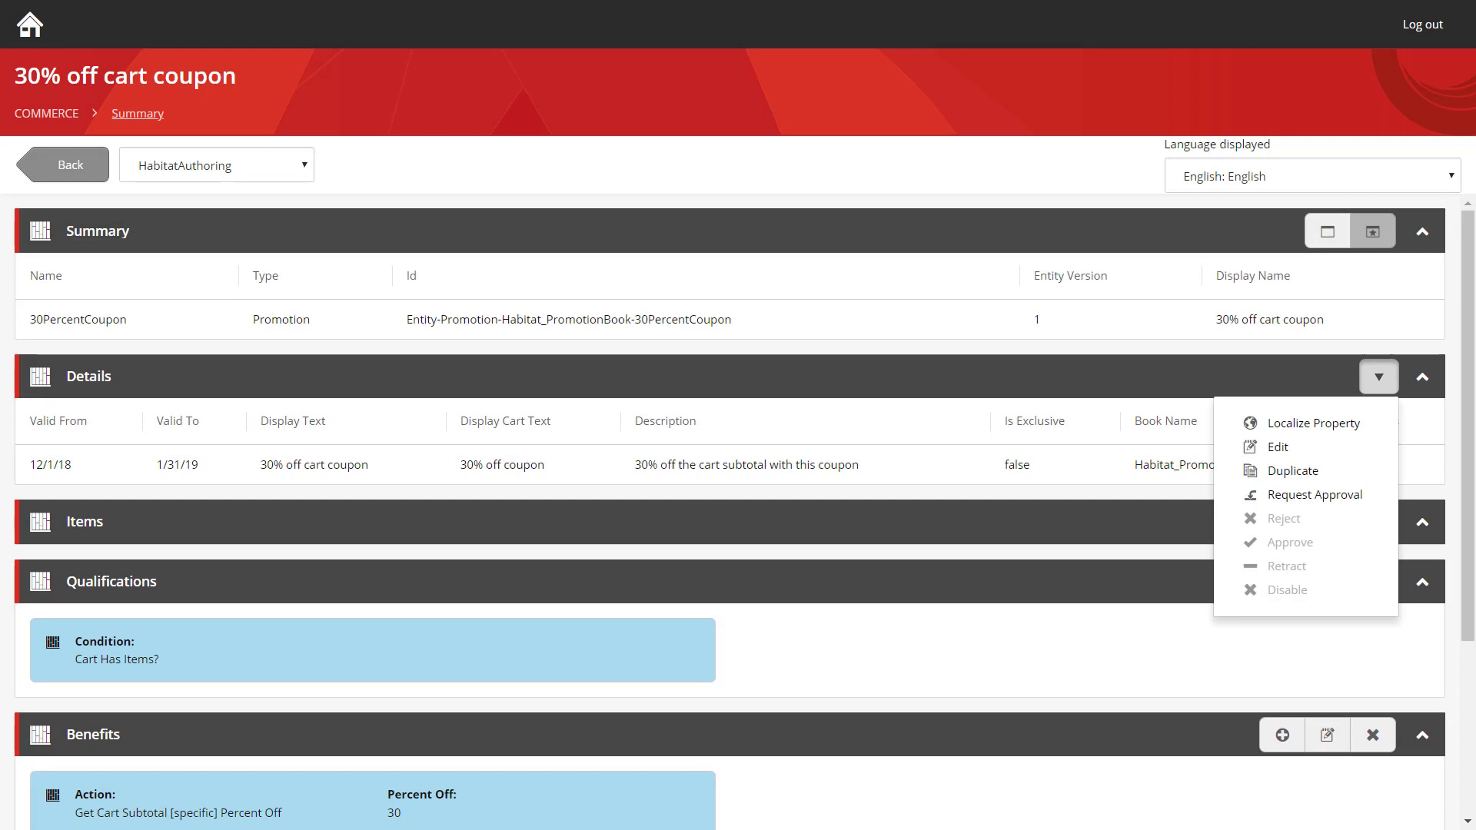
click(1314, 494)
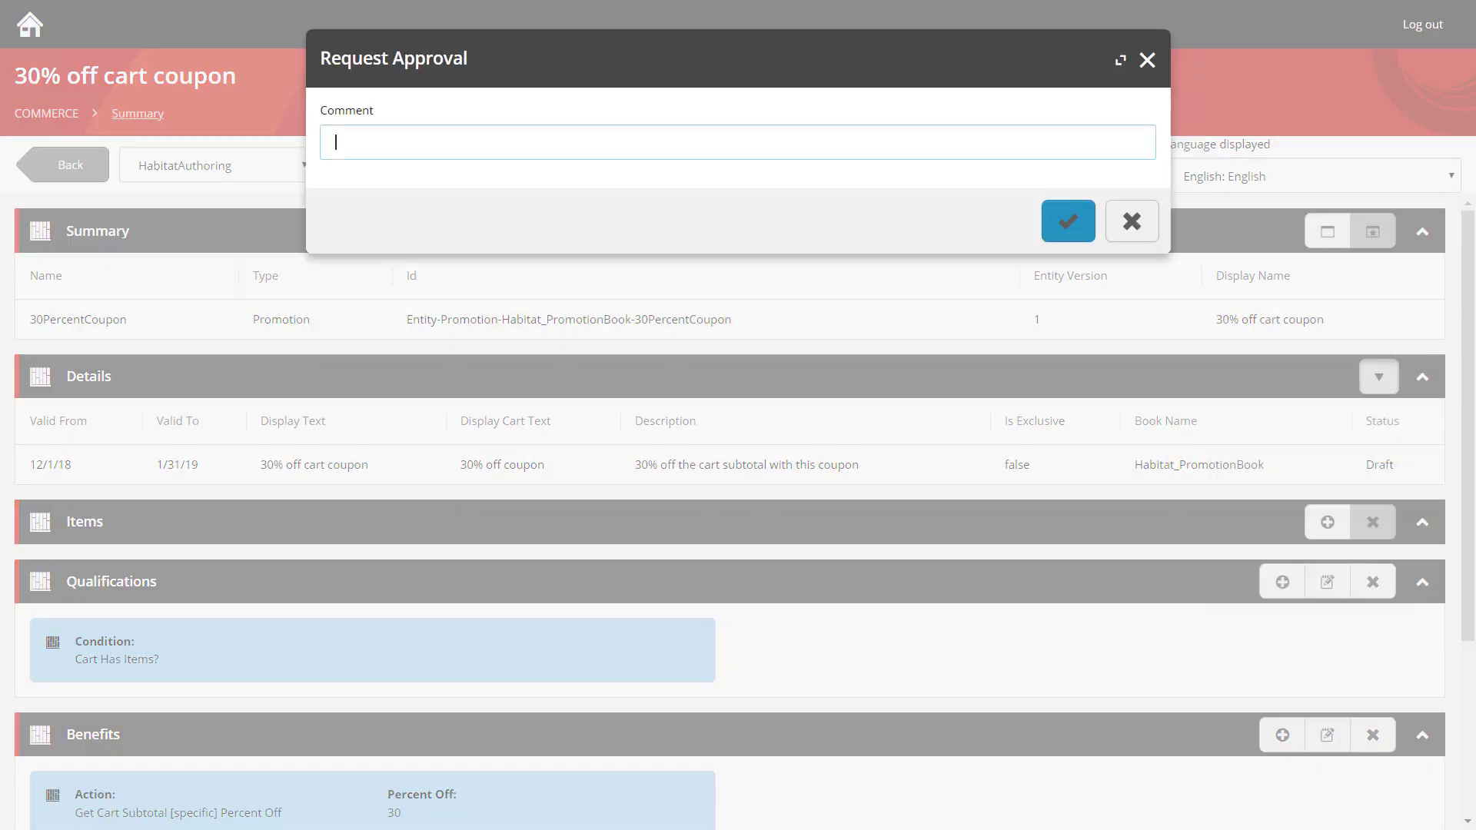
text(winter sale coupon approval)
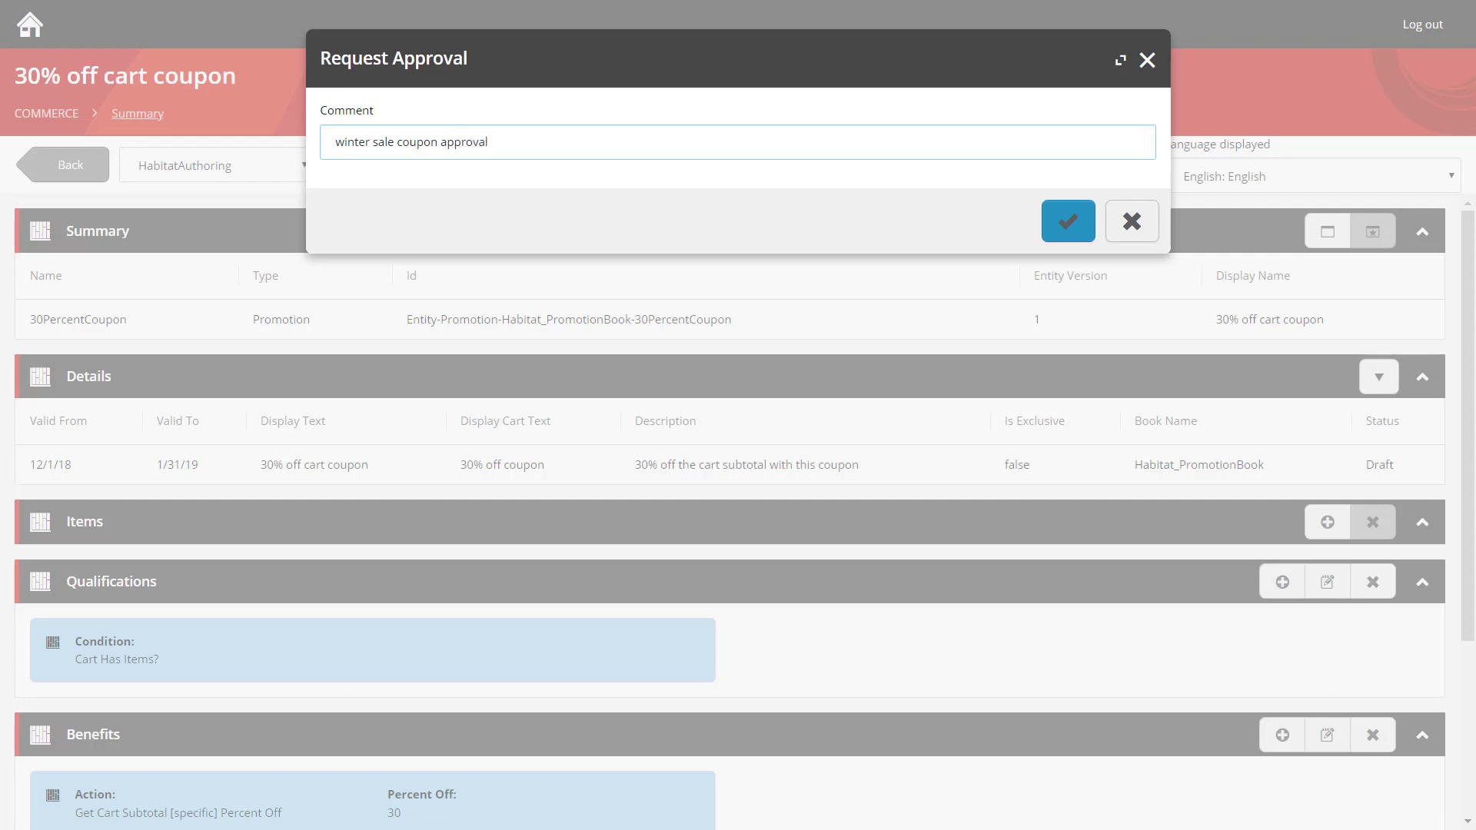
key(Return)
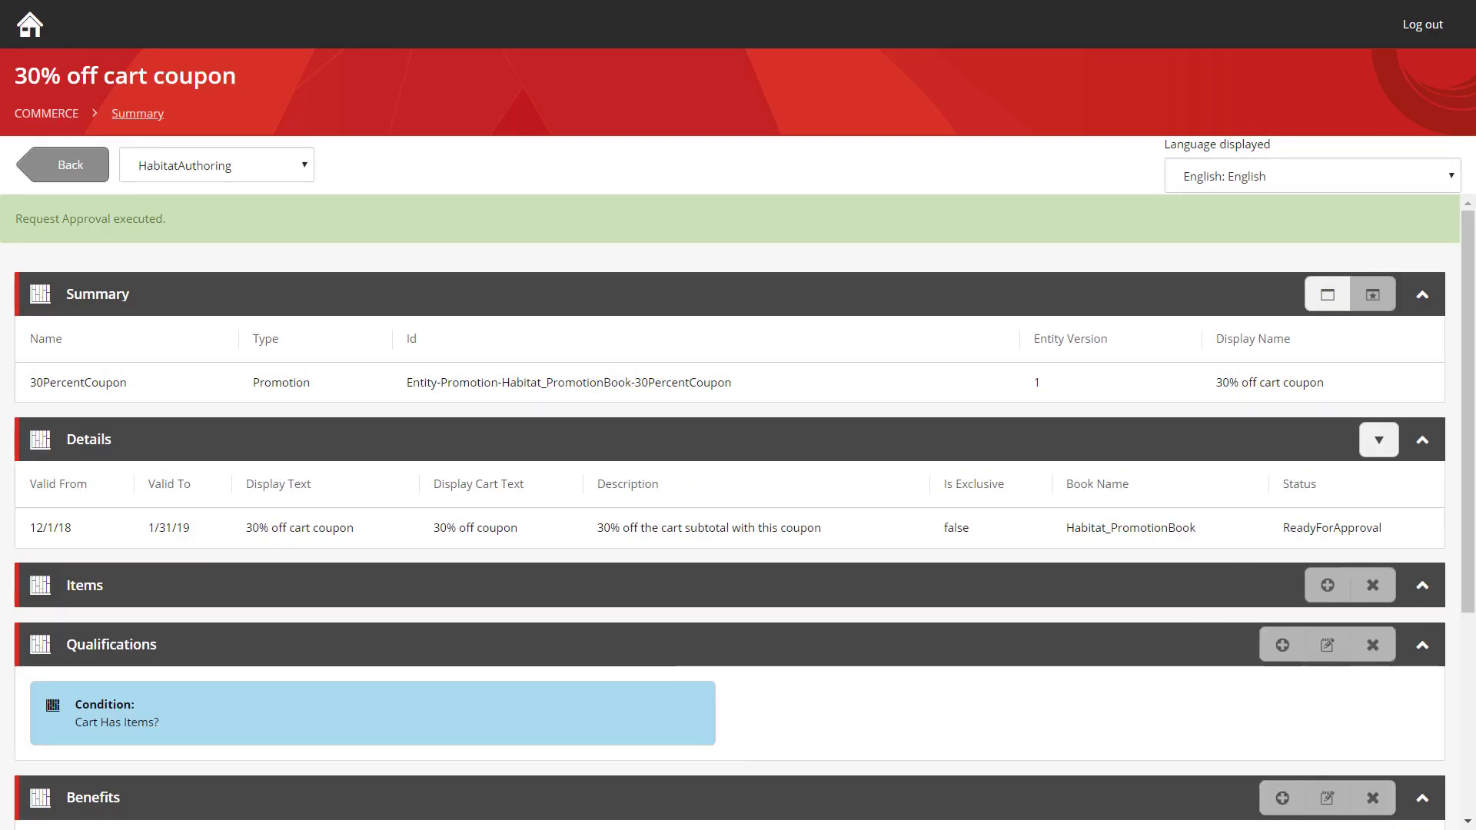
Step: Approve the 30% off cart coupon promotion with the comment "approved" and return to the Habitat Promotion Book
click(1378, 440)
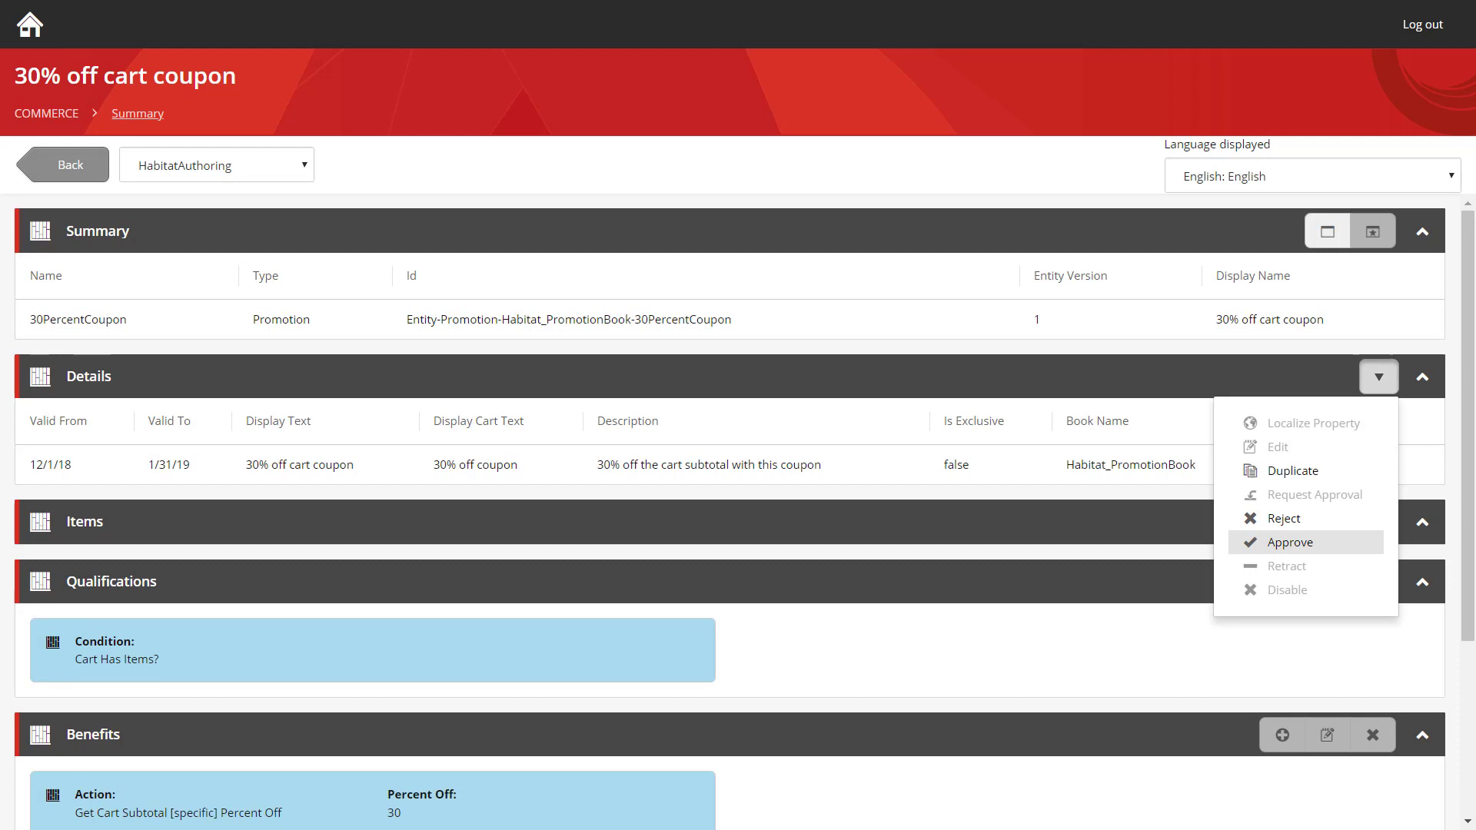
click(1290, 542)
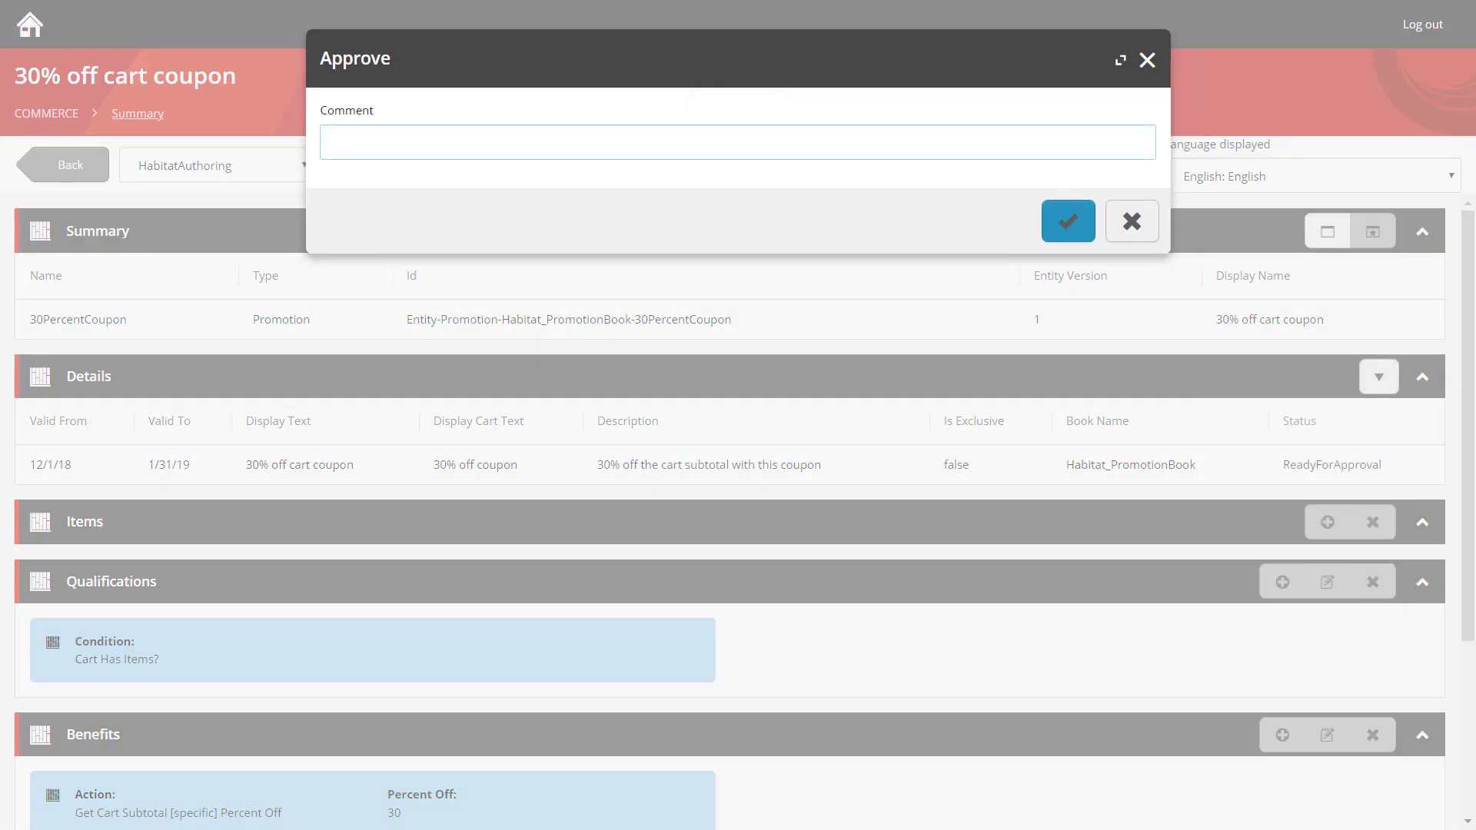
text(approved)
click(1067, 220)
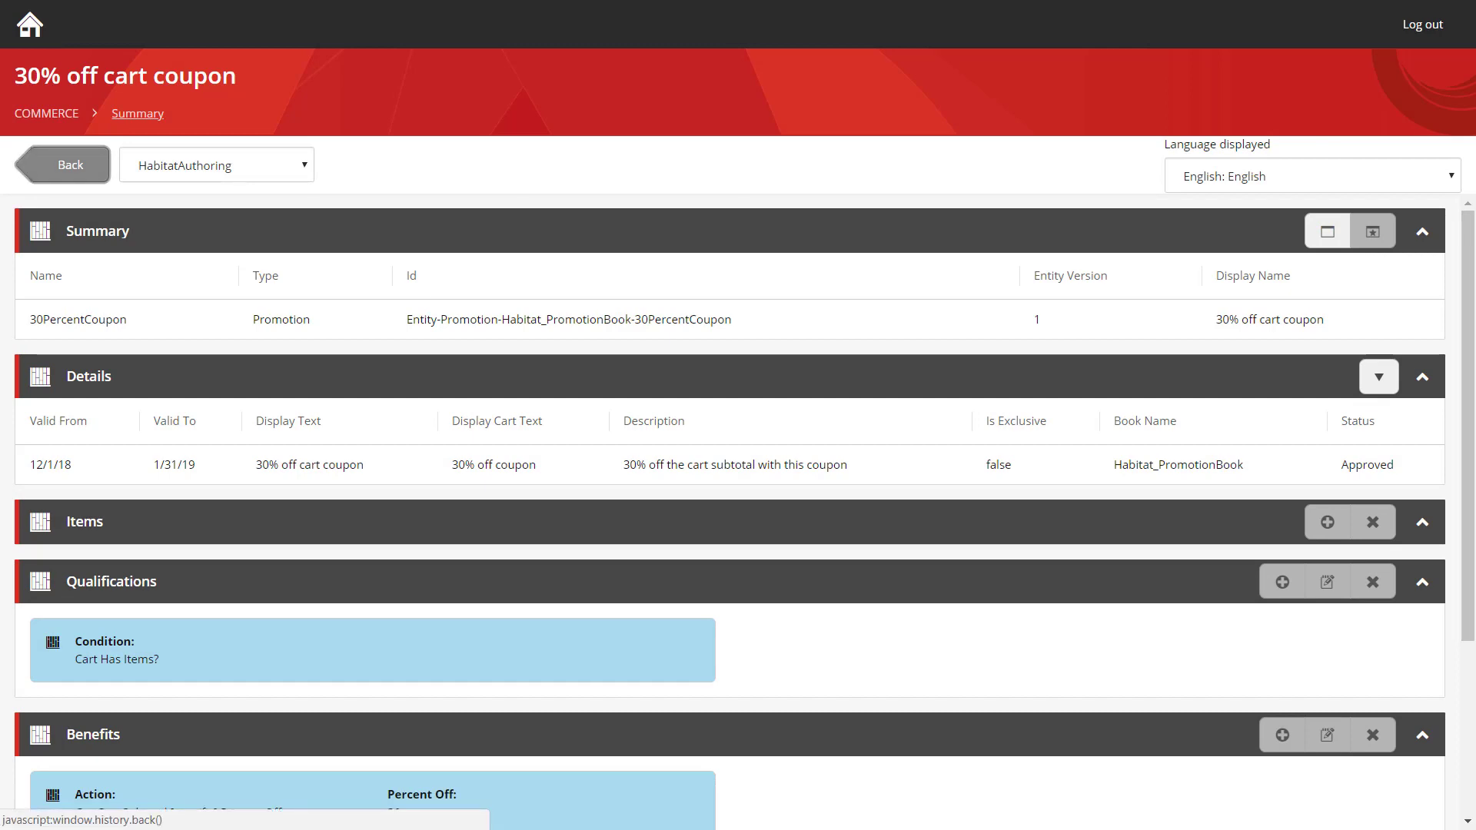
click(70, 164)
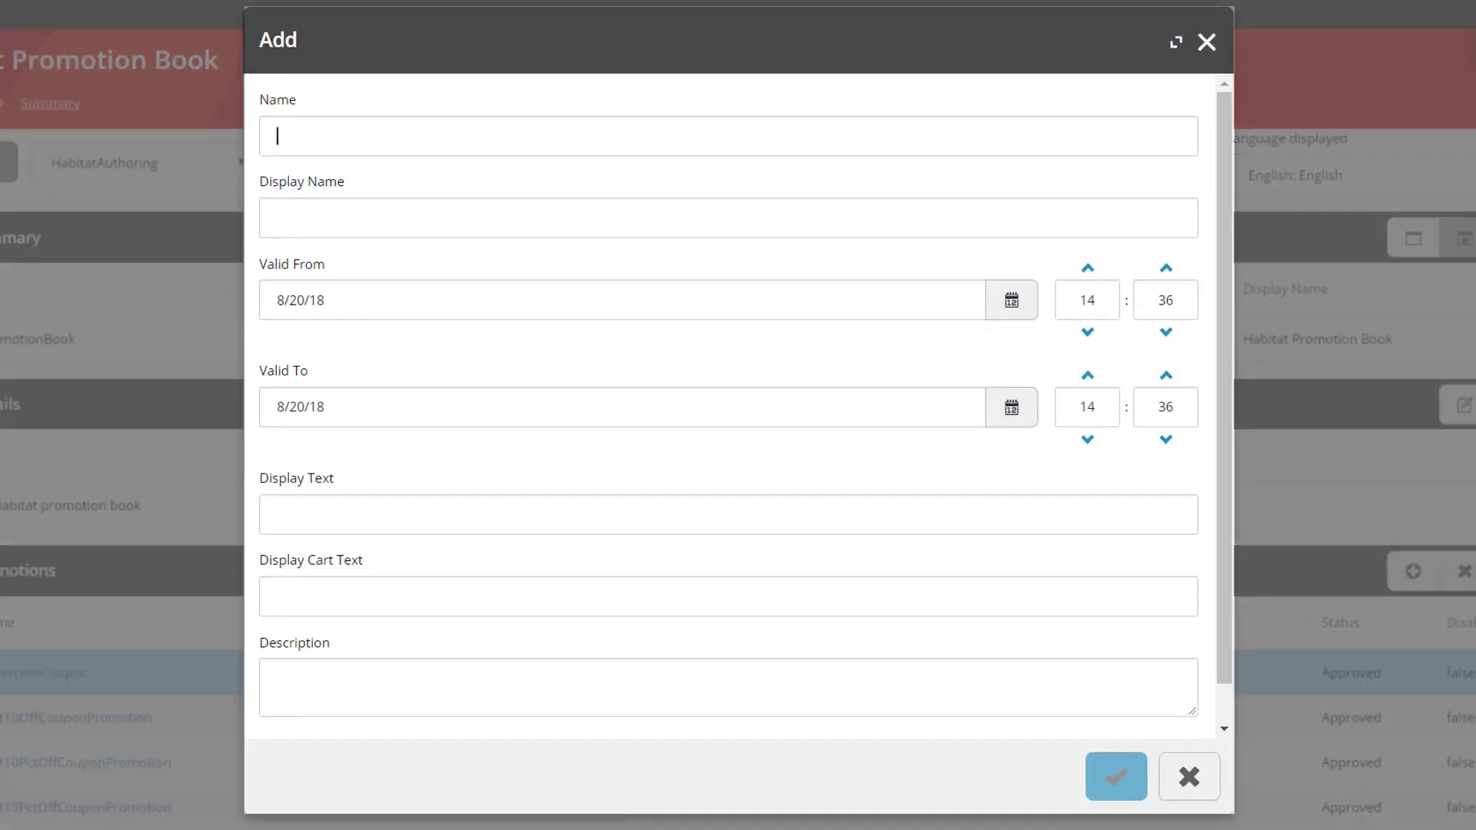
Step: Name the new promotion LoyaltyCoupon and give it the display name "Loyalty Coupon"
text(Loya)
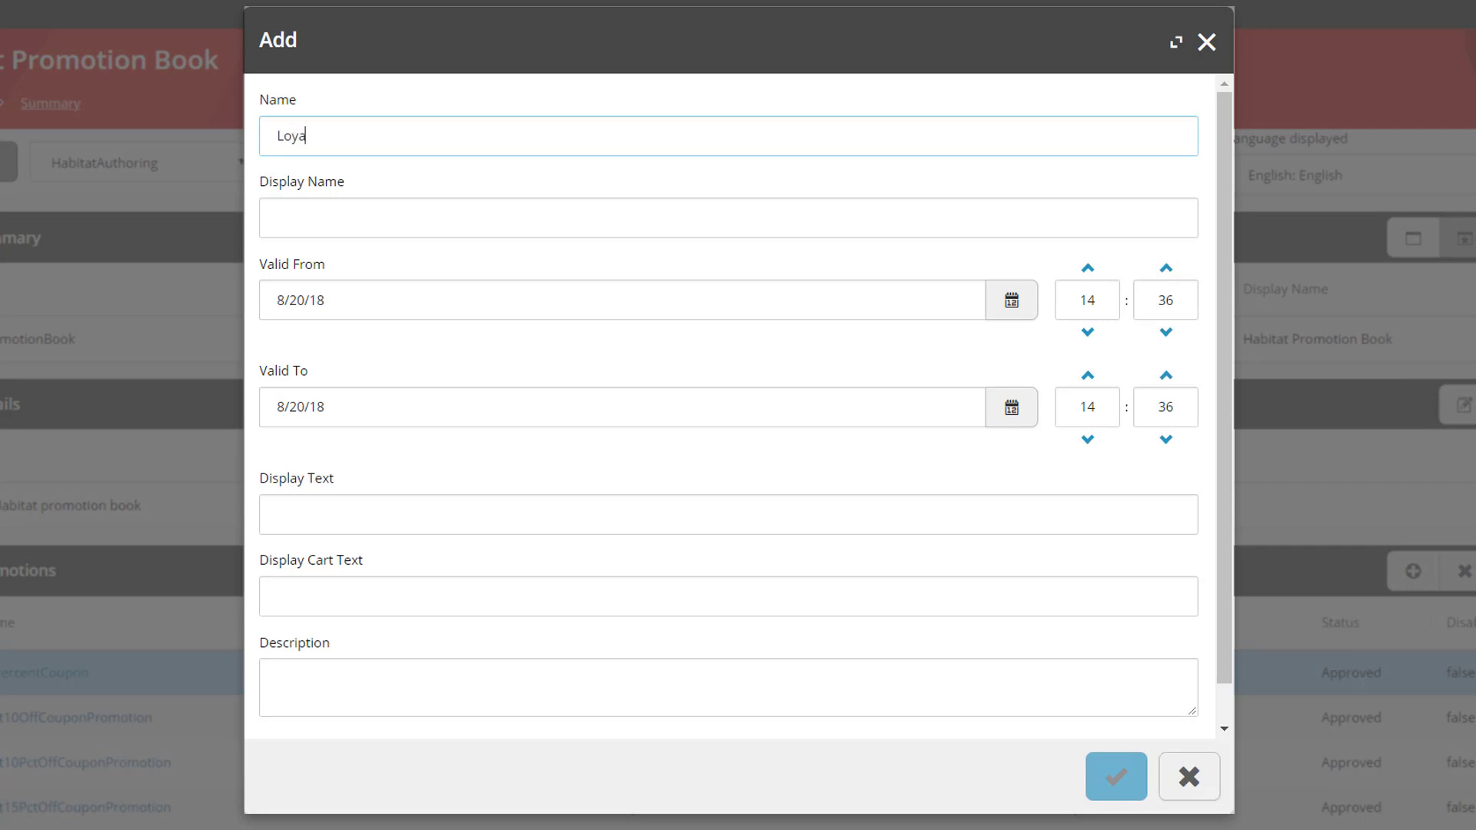
text(ltyCoupon)
click(278, 217)
text(L)
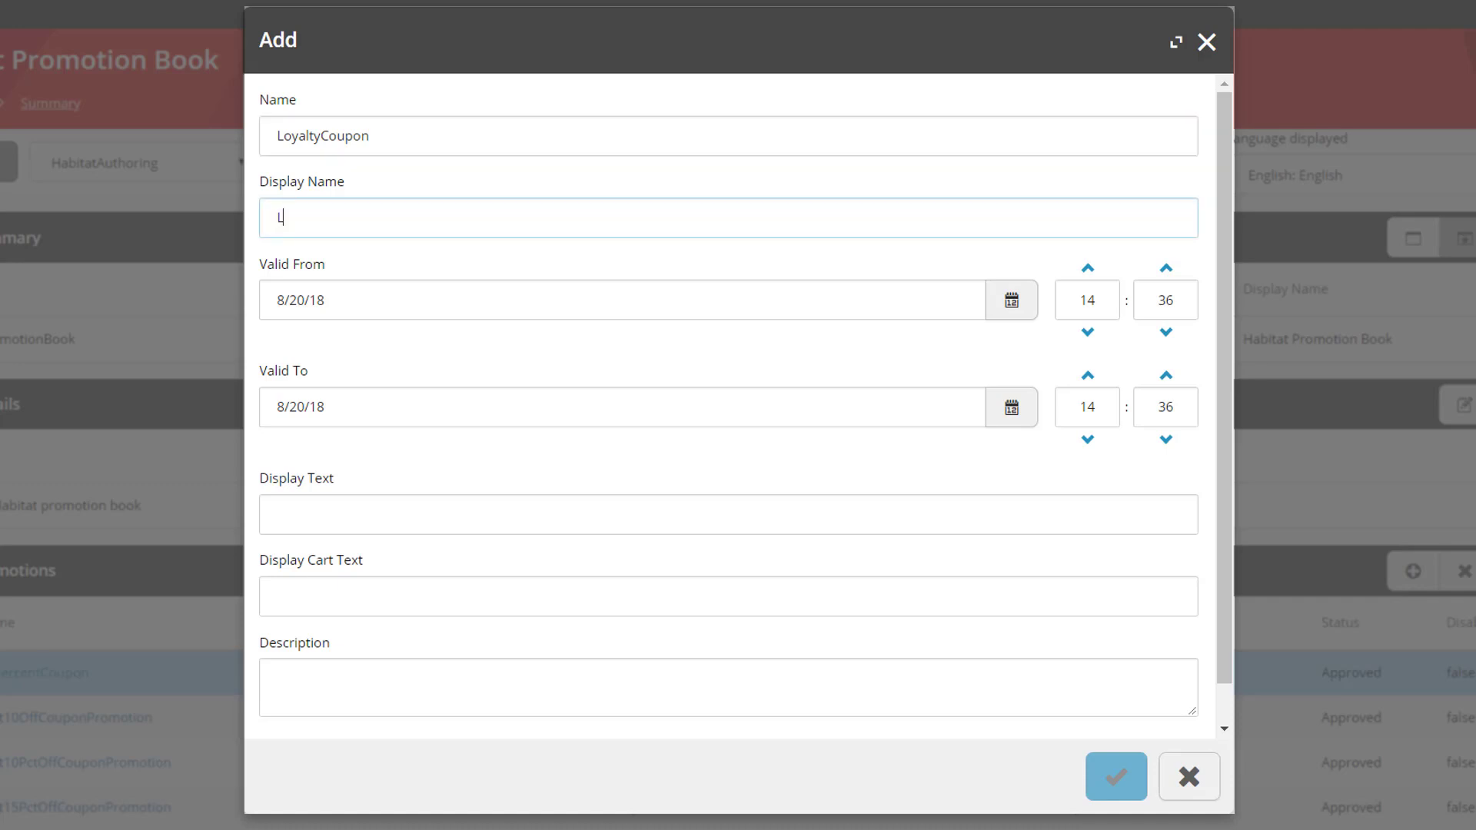
text(oyalty Coupon)
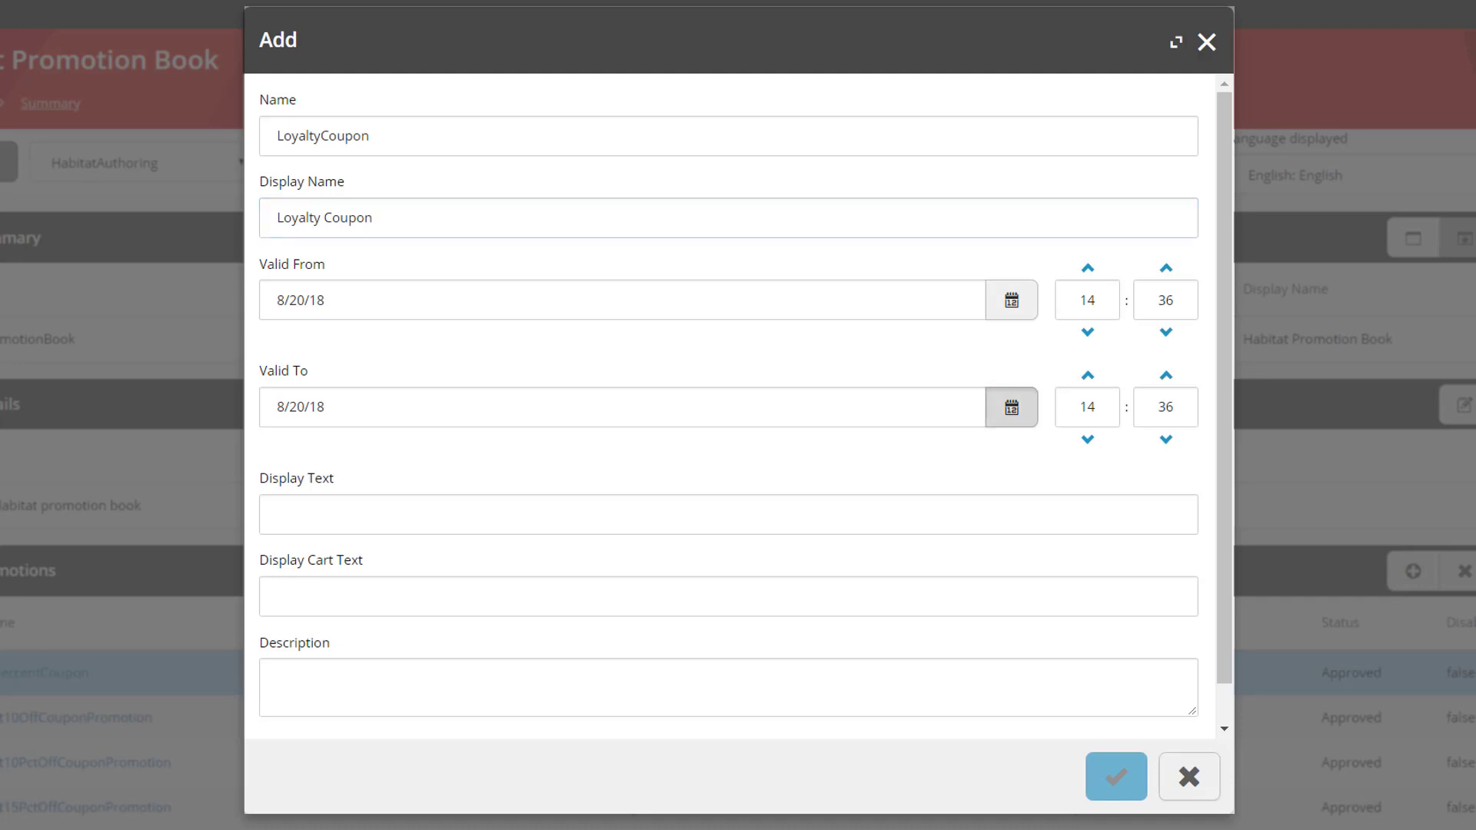
Step: Set the new promotion's Valid To date to April 30, 2019
click(1010, 406)
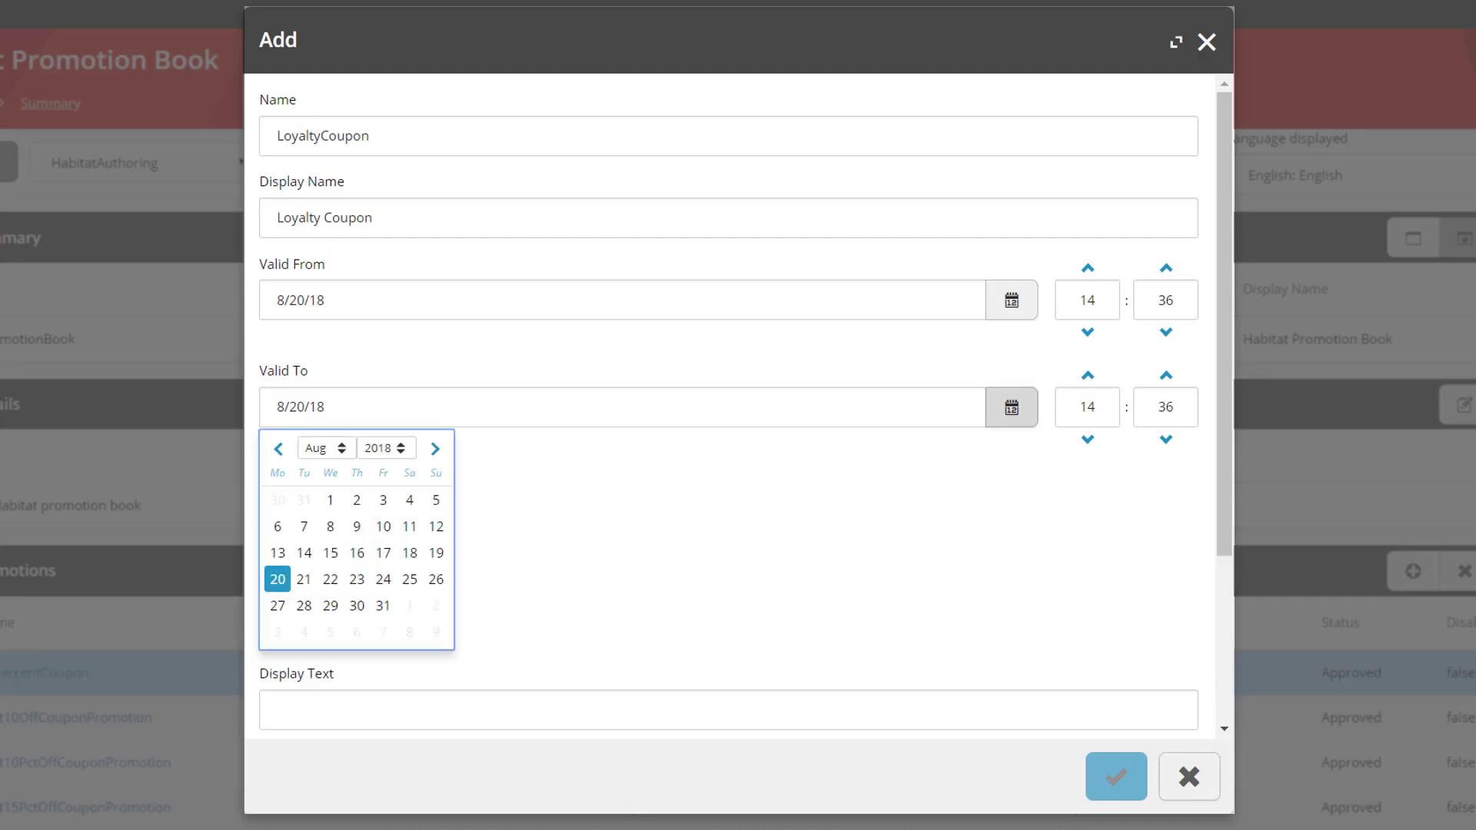
click(325, 448)
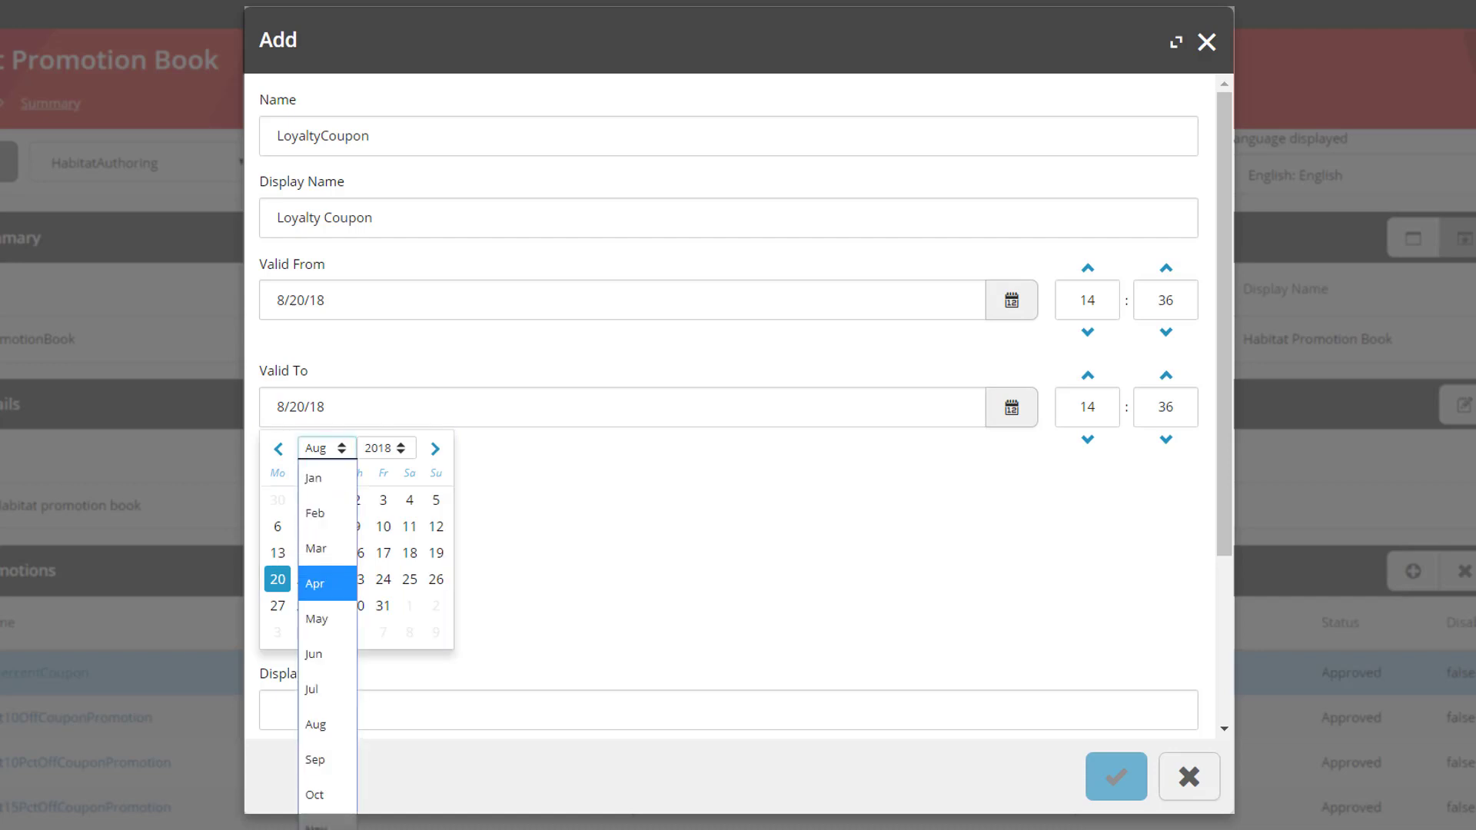
click(326, 583)
click(385, 448)
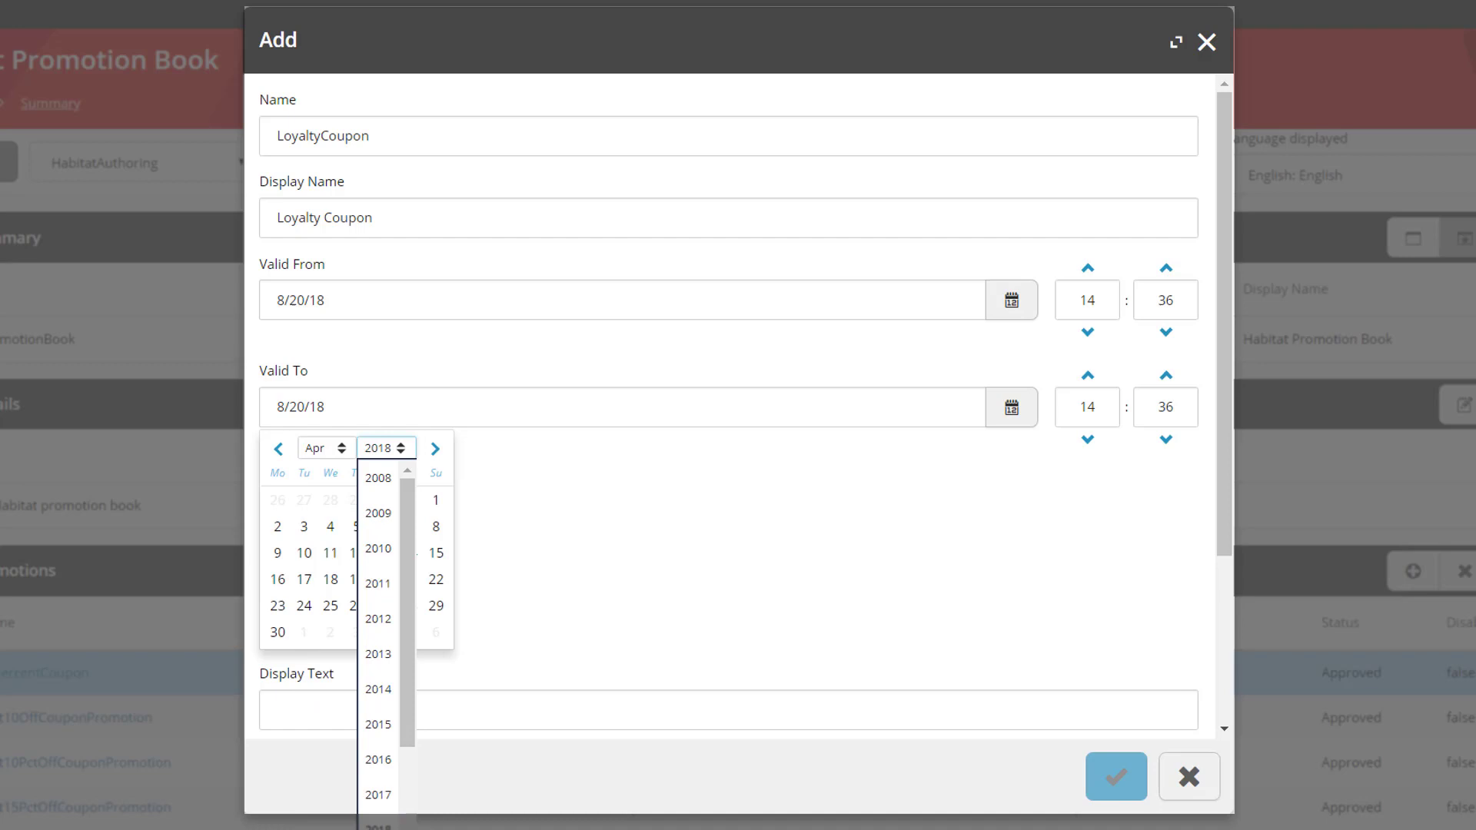
click(377, 828)
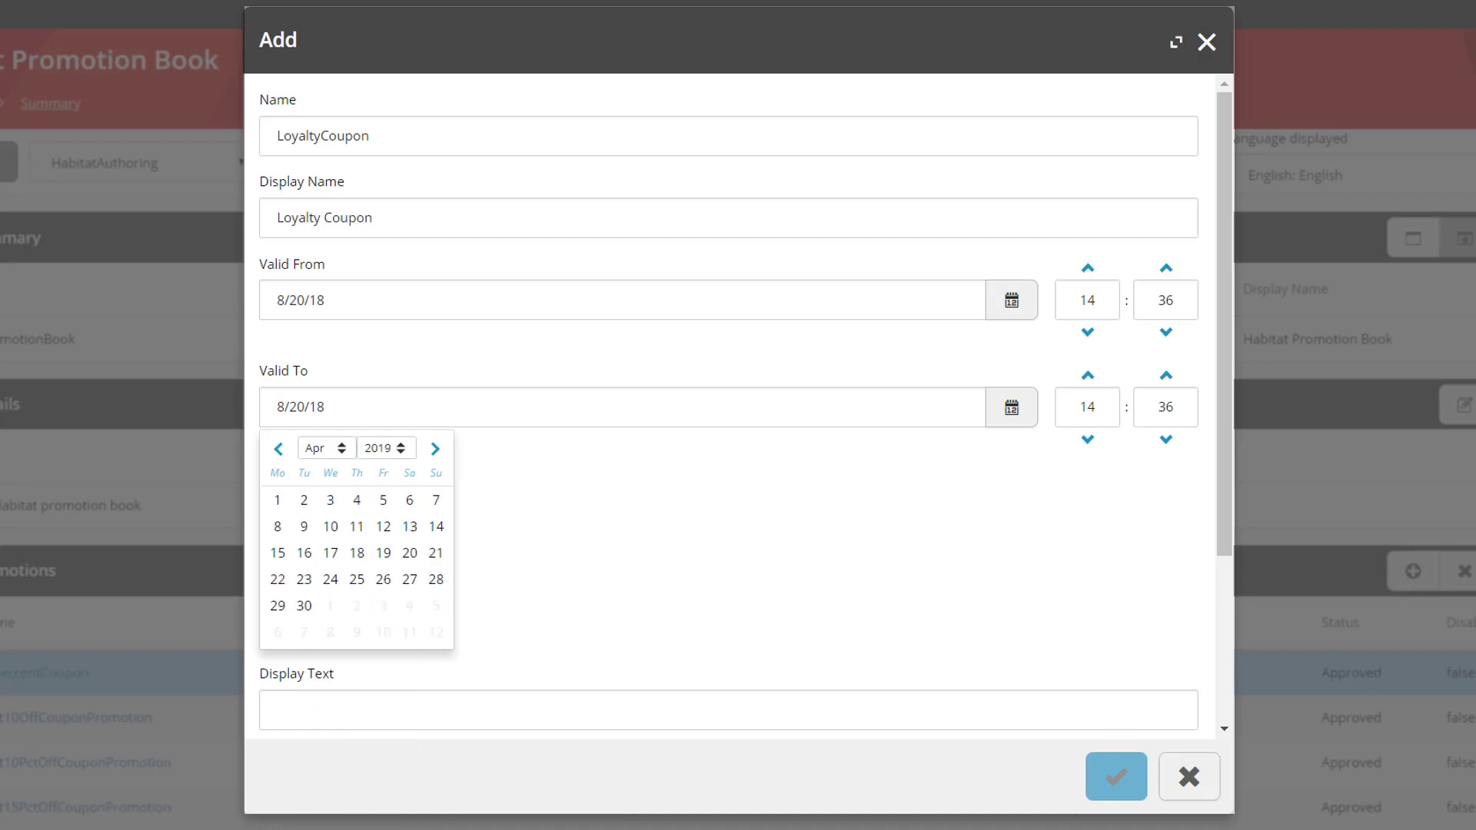
click(303, 606)
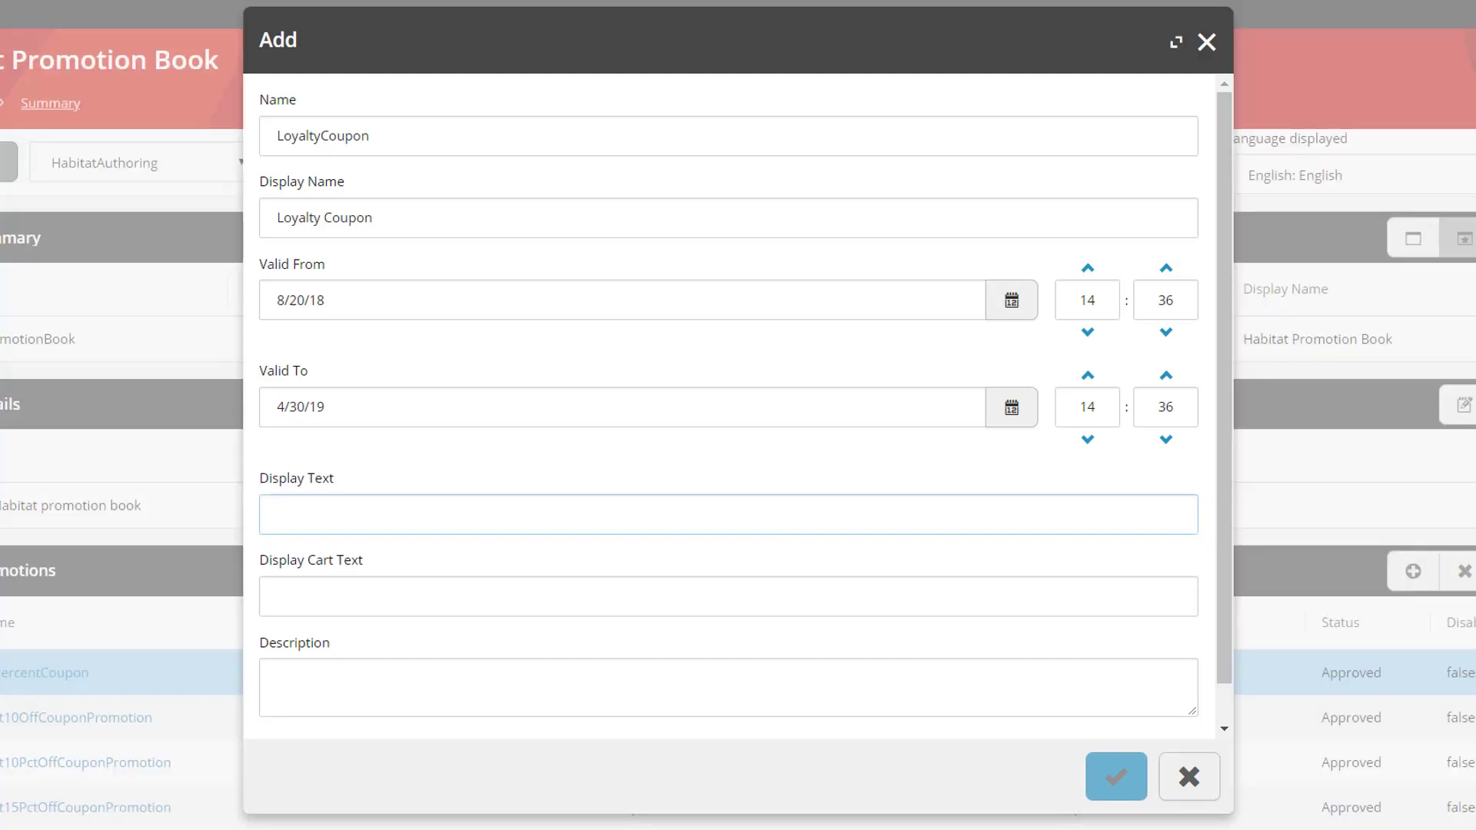
Step: Enter "Loyalty coupon 25%" as both the display text and the display cart text
text(Loyalty coupon 25%)
key(ctrl+a)
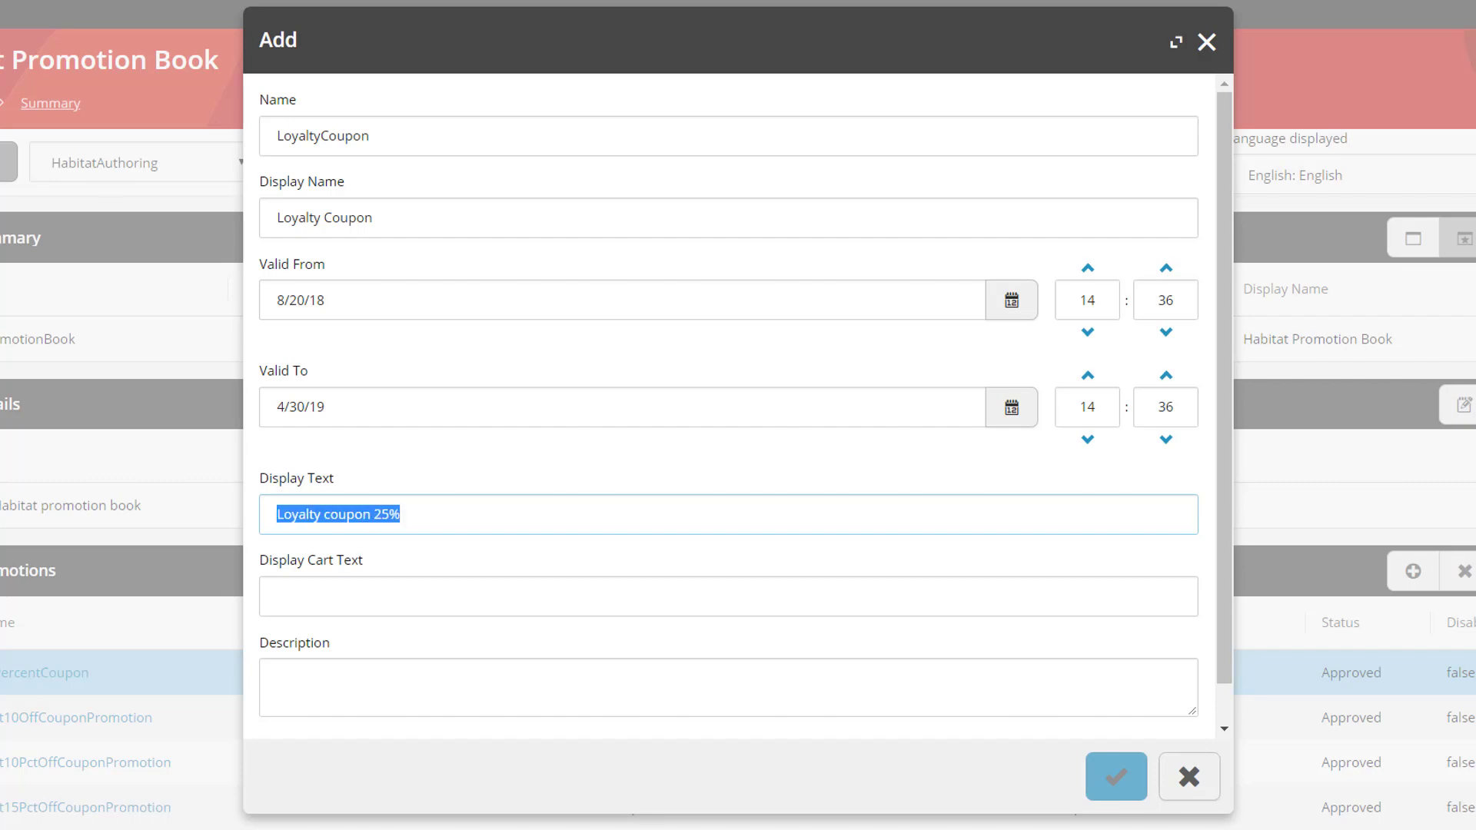
key(ctrl+c)
key(Tab)
key(ctrl+v)
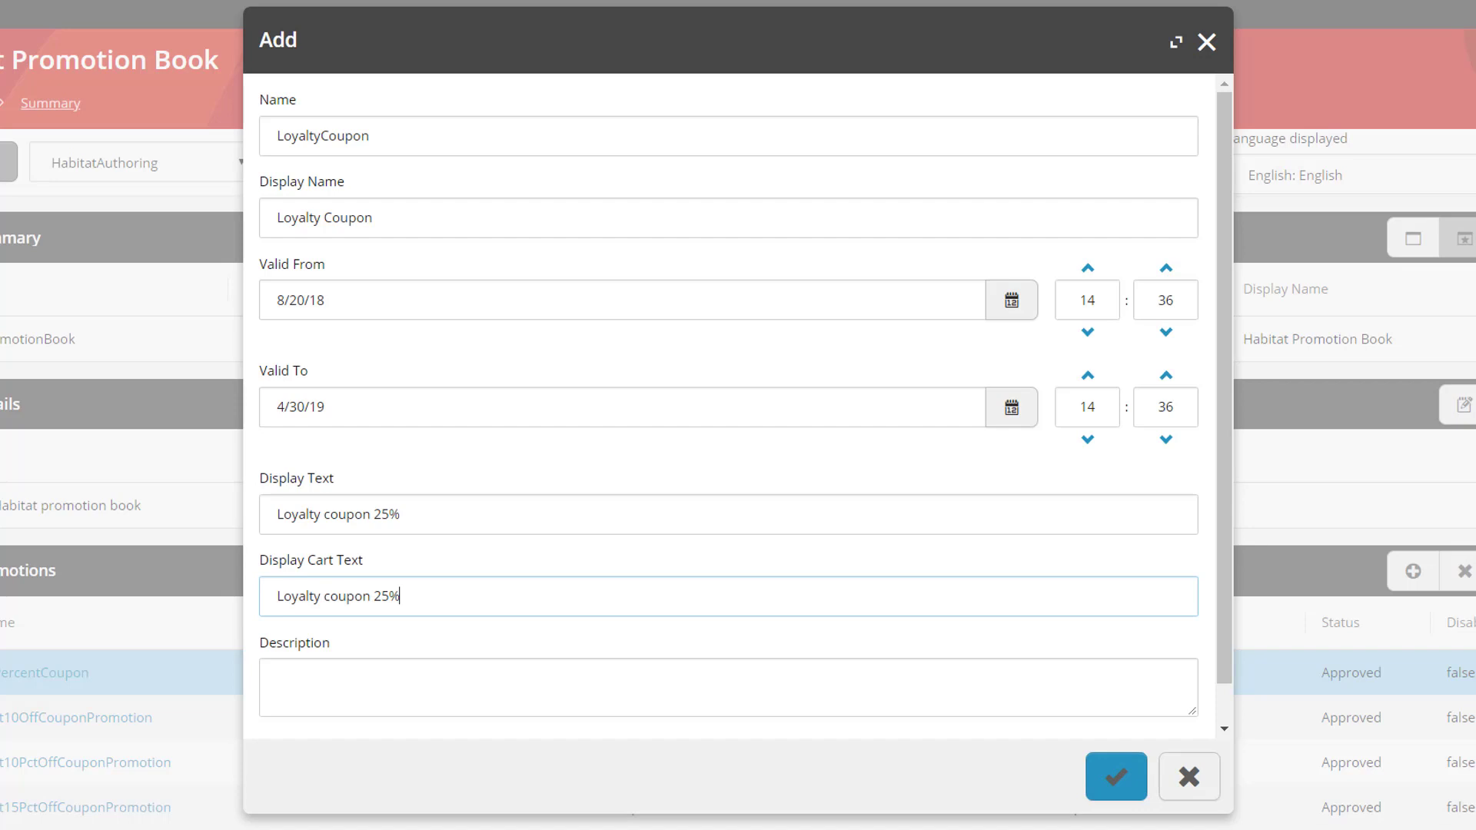
Step: Enter the description "25% coupon for loyal customers" and save the new promotion
key(Tab)
text(2)
key(BackSpace)
text(25%)
key(BackSpace)
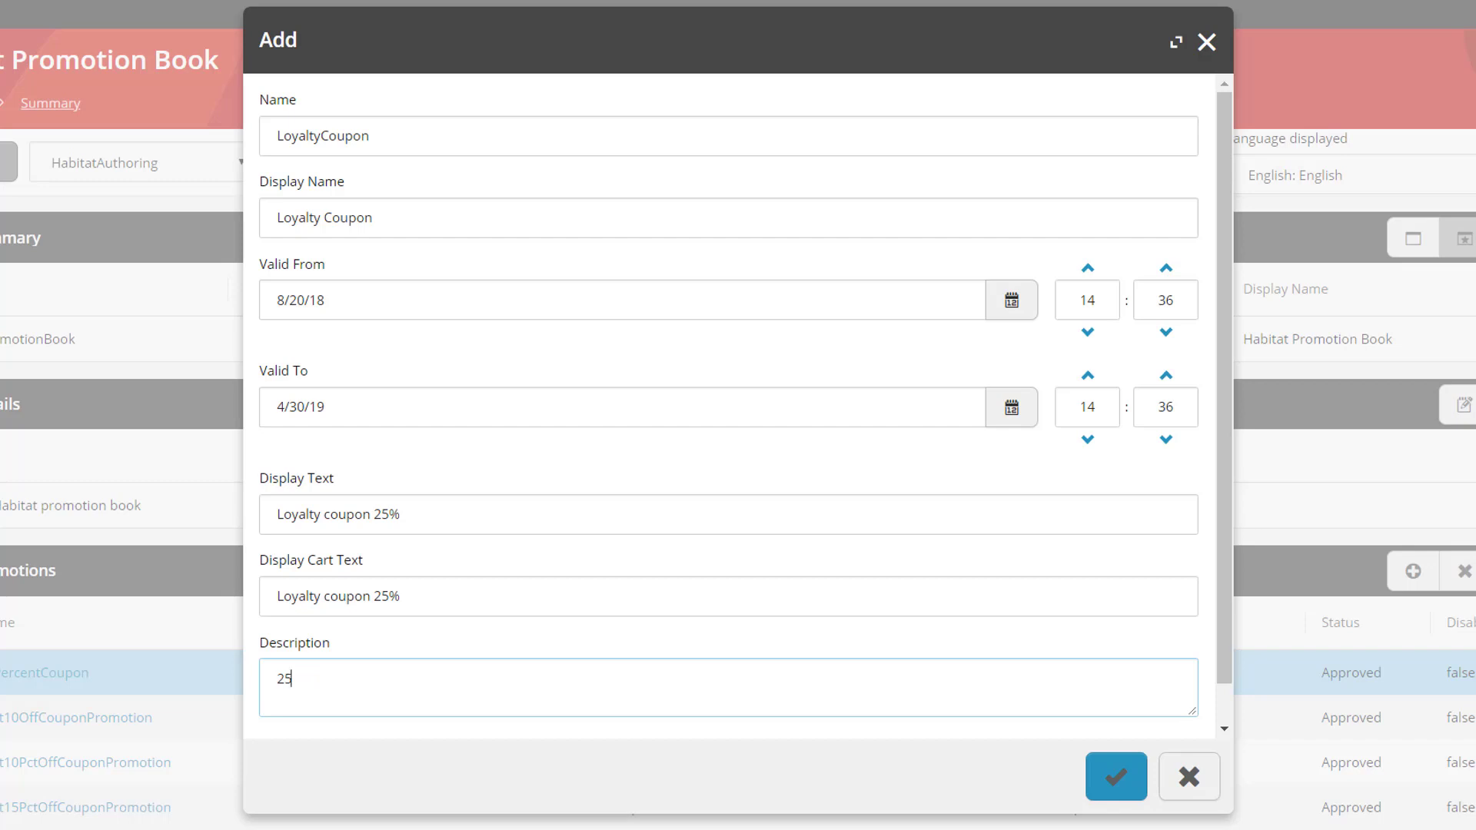
text(% coupon for loyal customers)
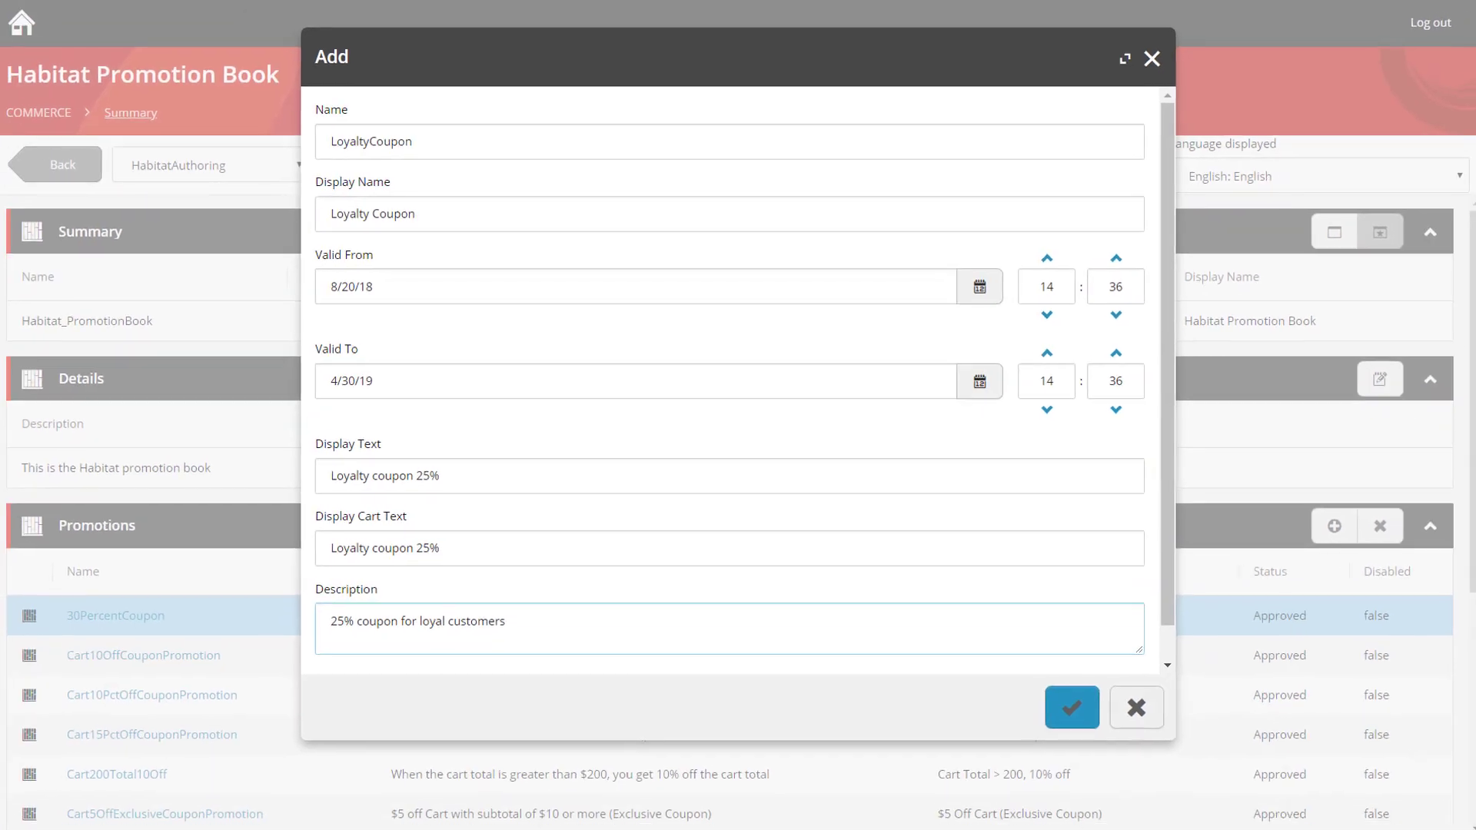
click(1071, 707)
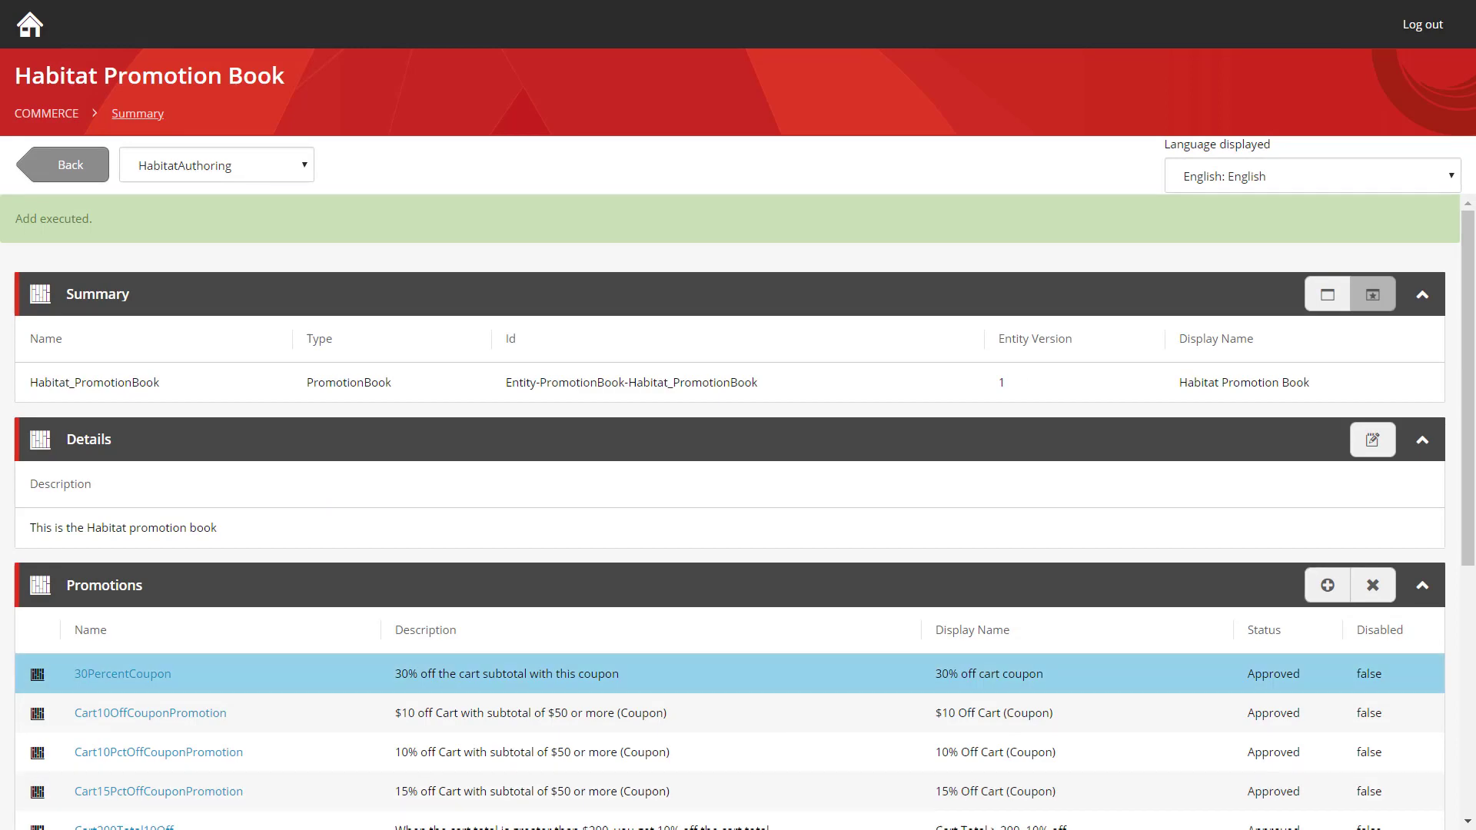
Step: Find the LoyaltyCoupon promotion on page 2 of the promotions list and open it
scroll(729, 512, down, 6)
scroll(730, 512, up, 3)
scroll(730, 592, down, 1)
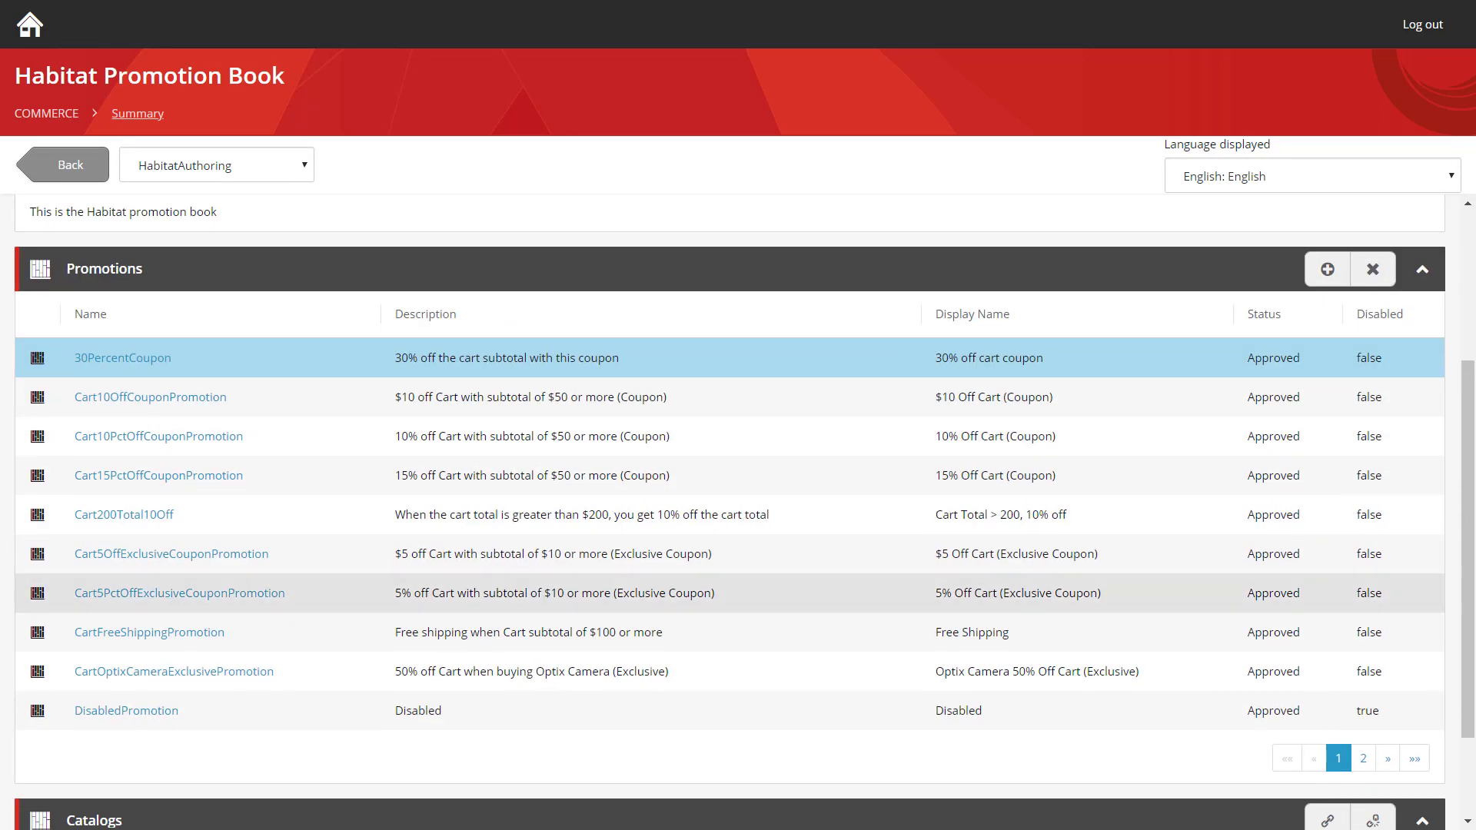
click(1363, 758)
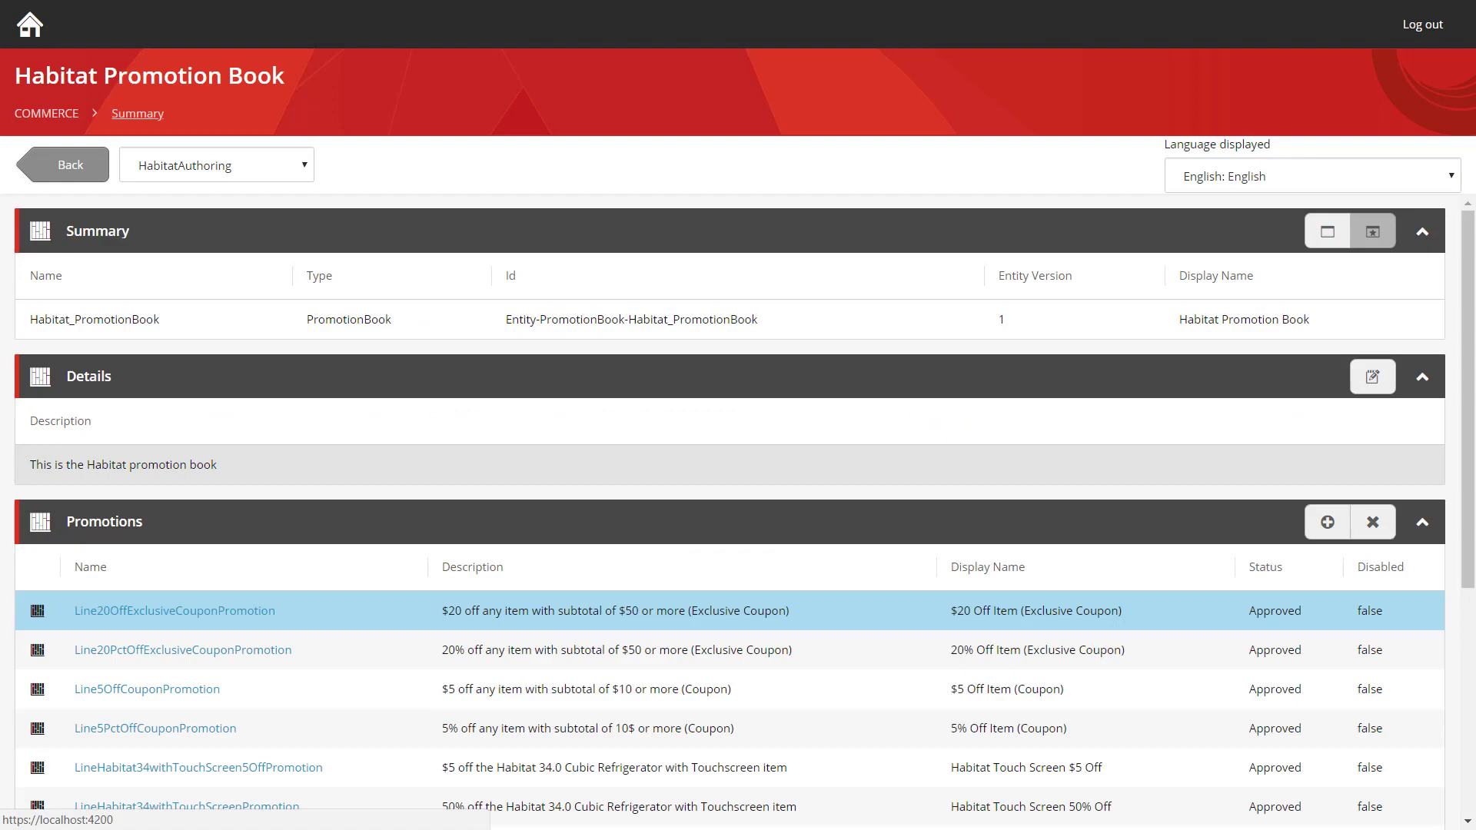
scroll(730, 507, down, 2)
scroll(730, 507, down, 2)
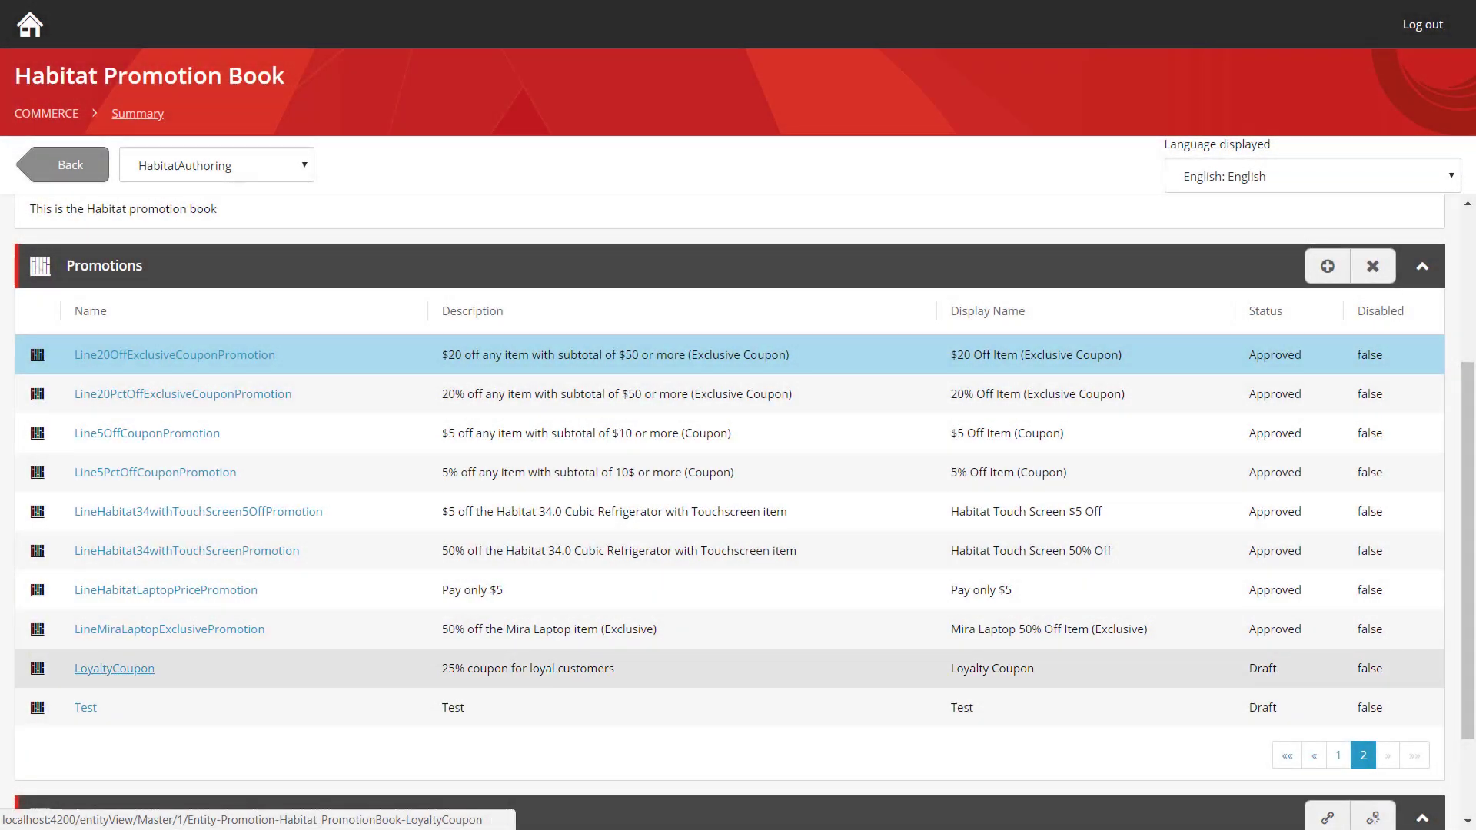
click(114, 667)
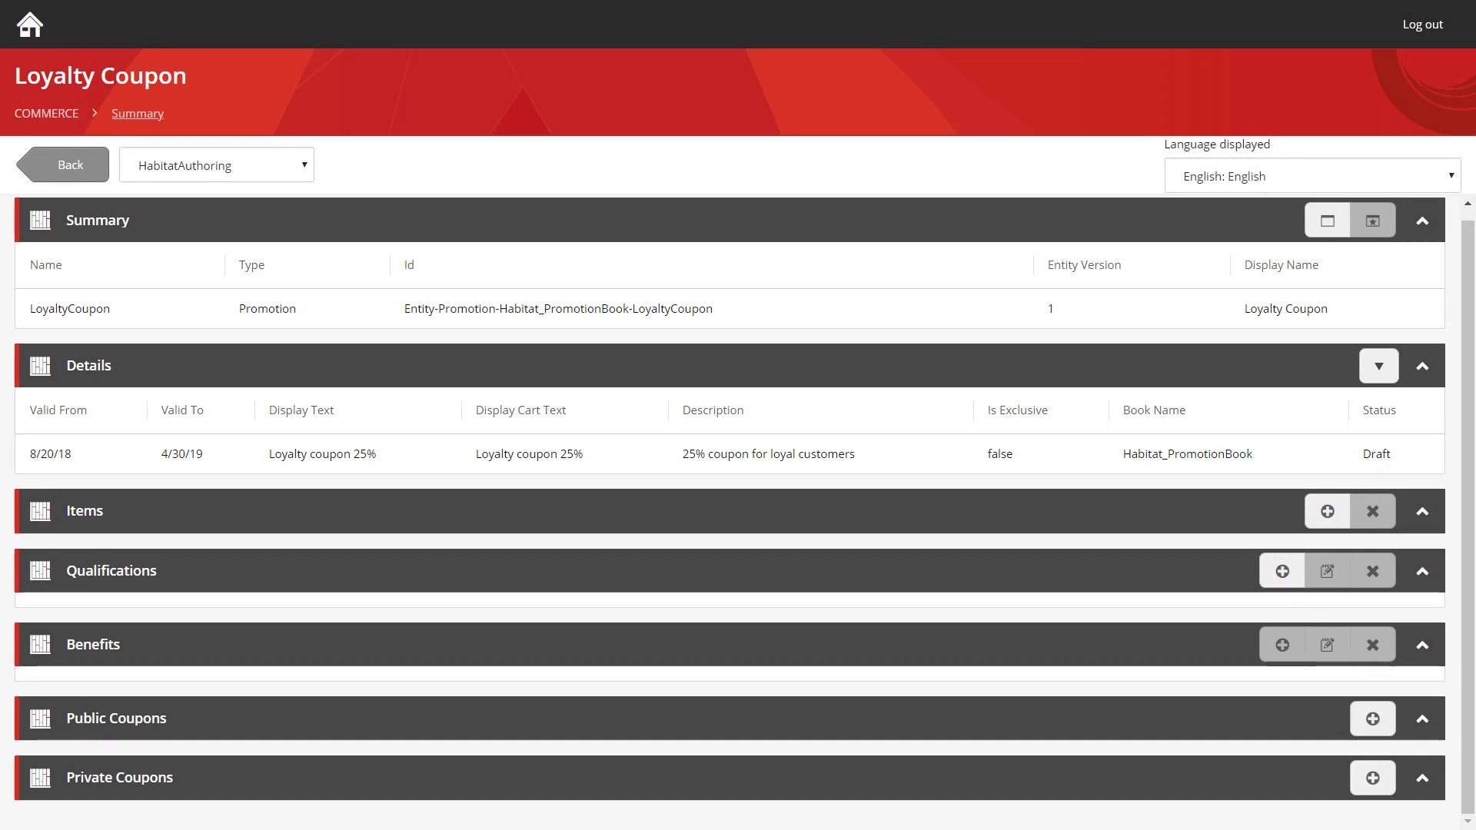
Step: Add a qualification to the Loyalty Coupon promotion with the condition "Cart Has Items?"
click(1281, 571)
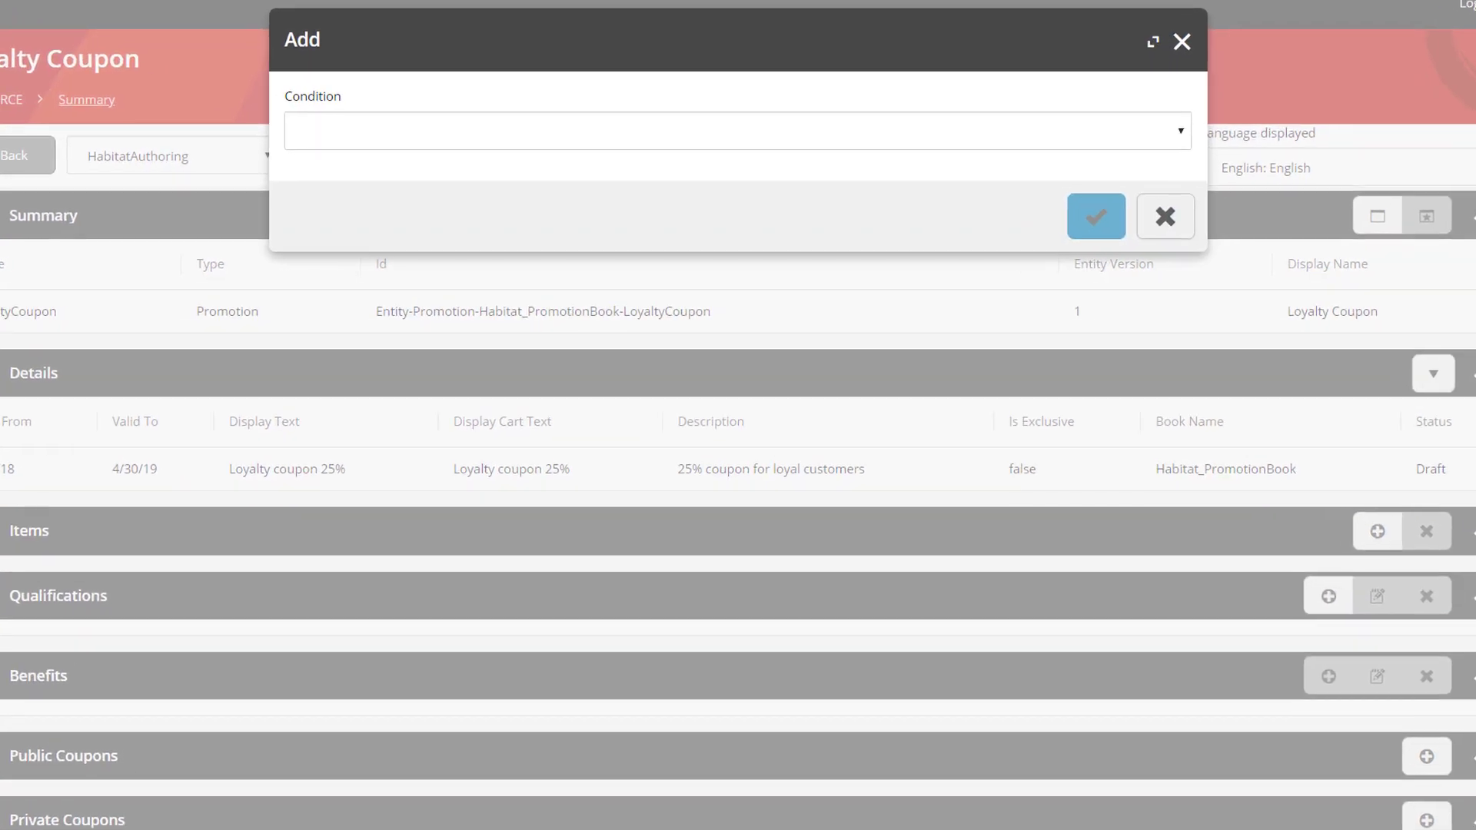
click(738, 141)
key(Down)
key(Down)
key(Down)
key(Down)
key(Down)
key(Down)
key(Down)
key(Down)
key(Down)
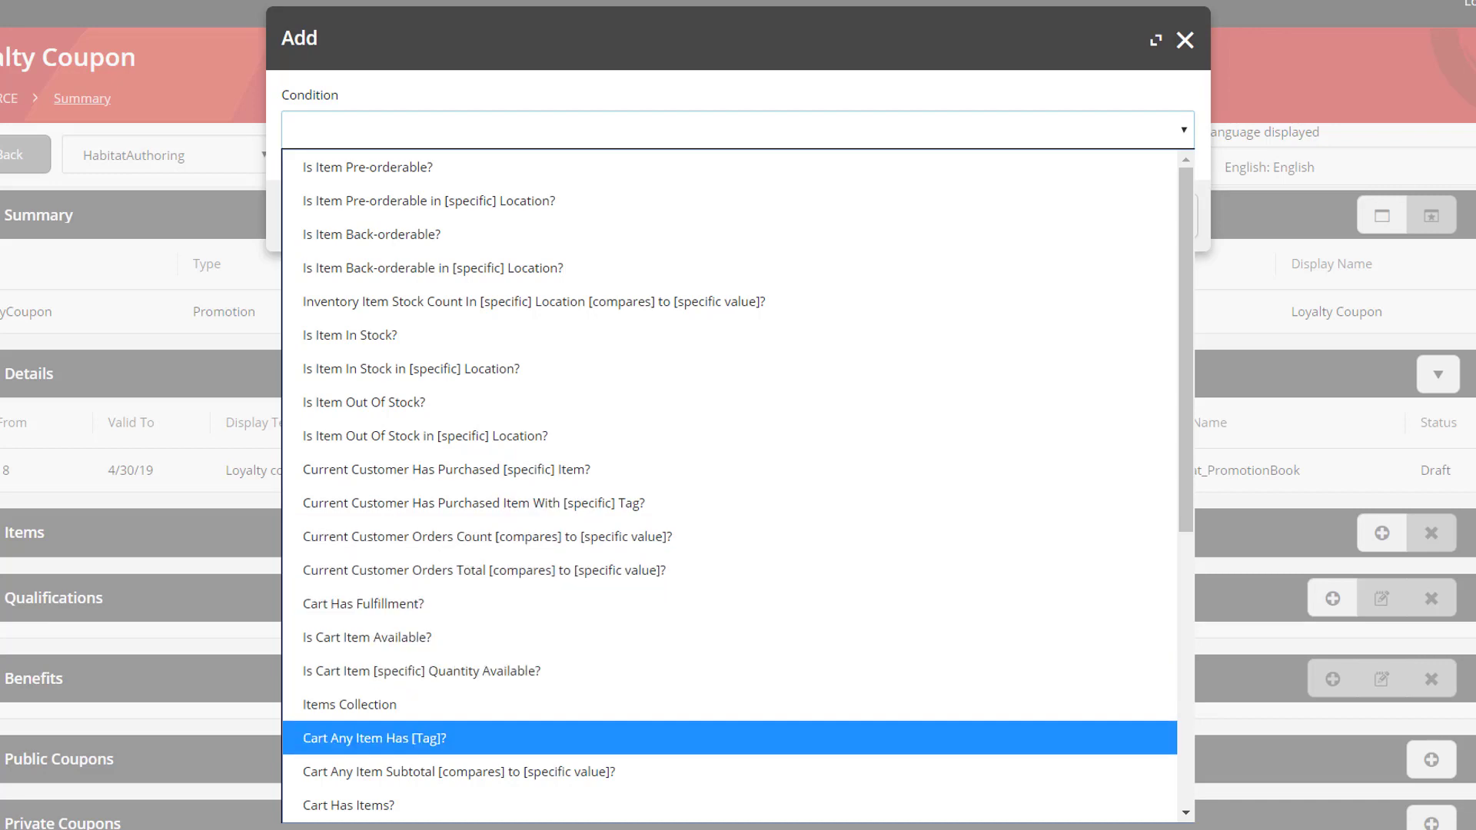
key(Return)
key(Return)
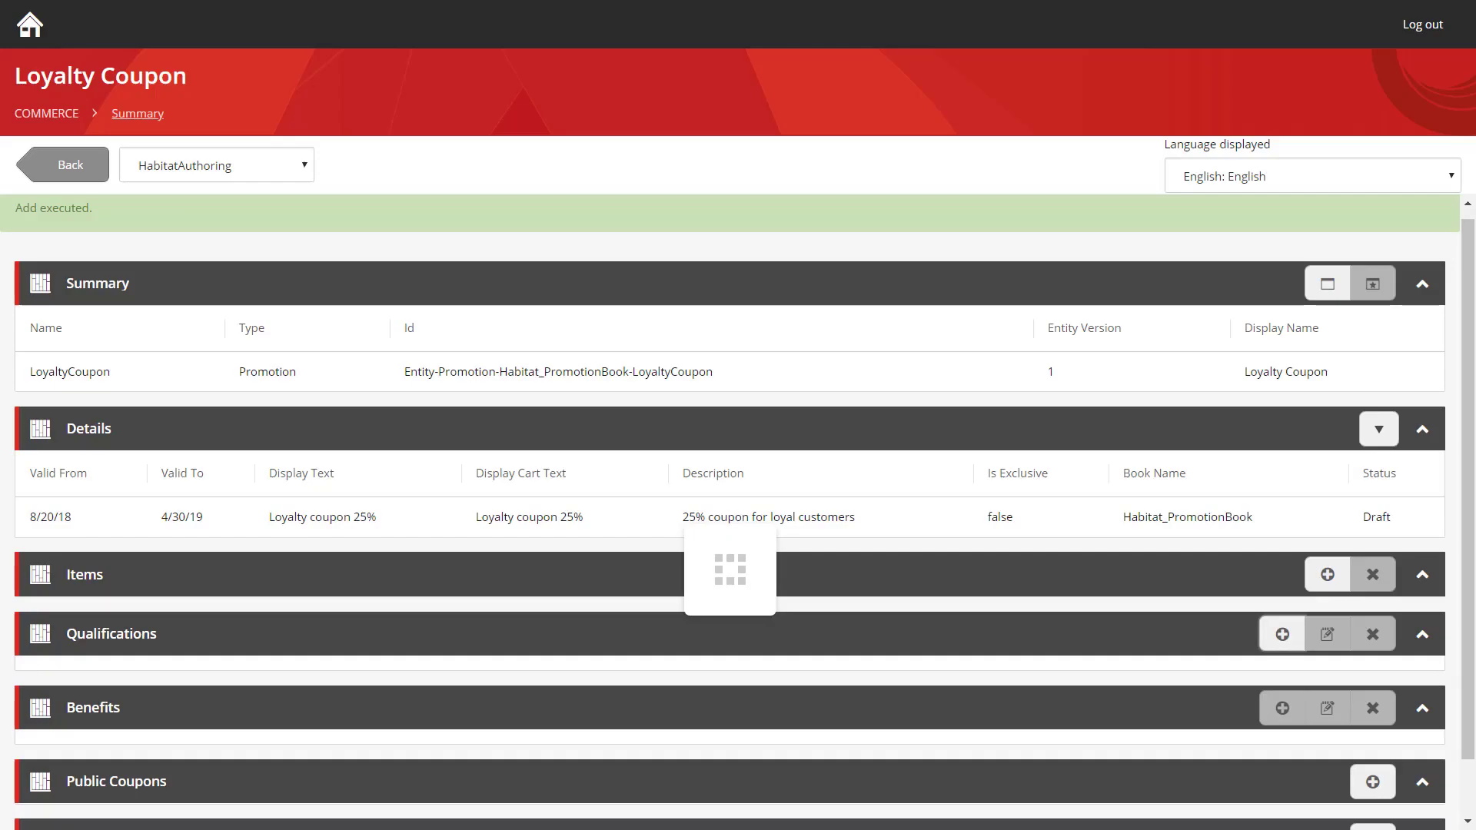
Step: Add a benefit to the Loyalty Coupon promotion with the action "Get Cart Subtotal [specific] Percent Off" and Percent Off 25
scroll(737, 523, down, 1)
scroll(737, 511, down, 1)
click(1281, 659)
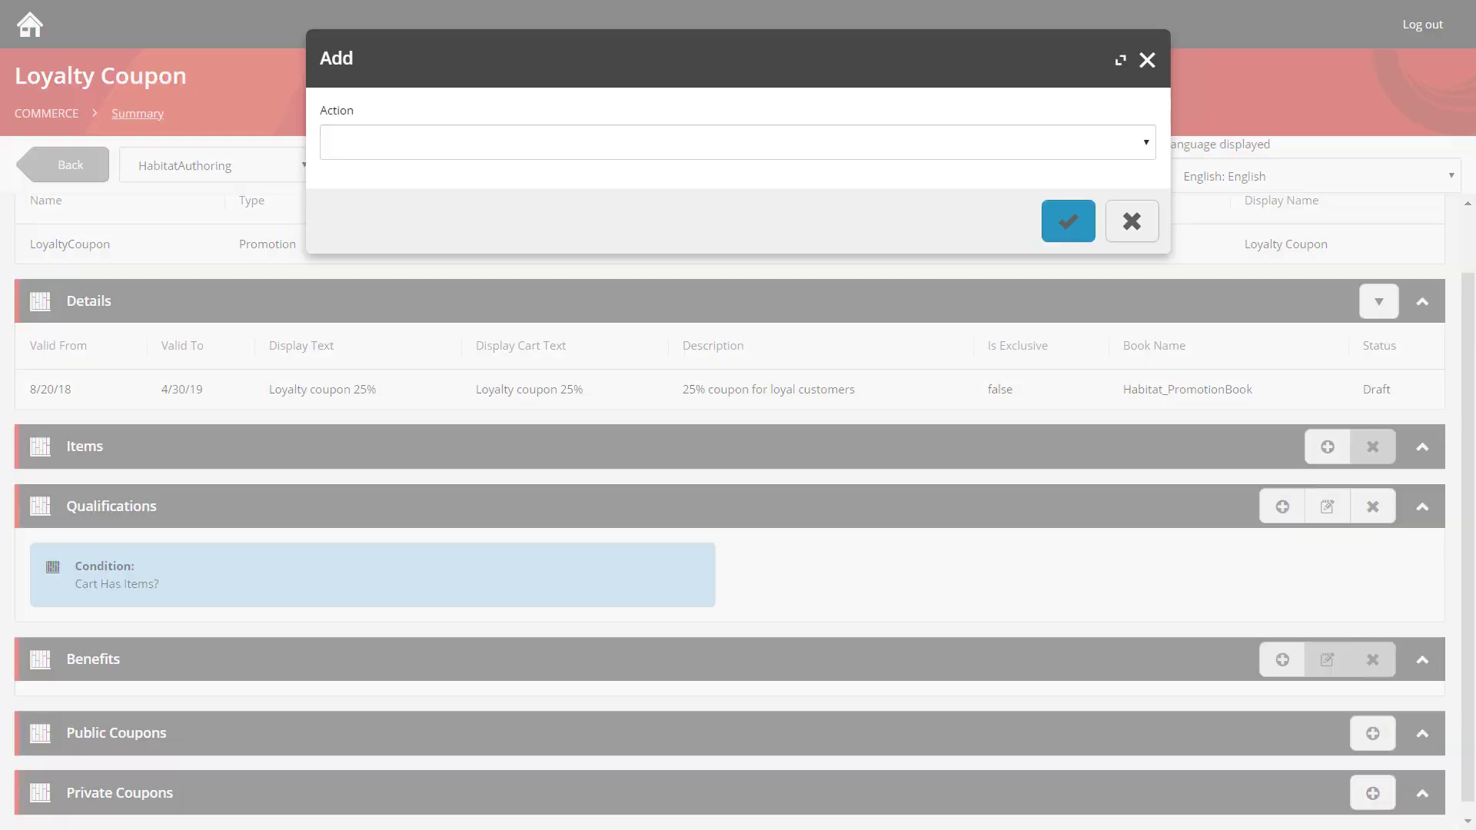
click(733, 142)
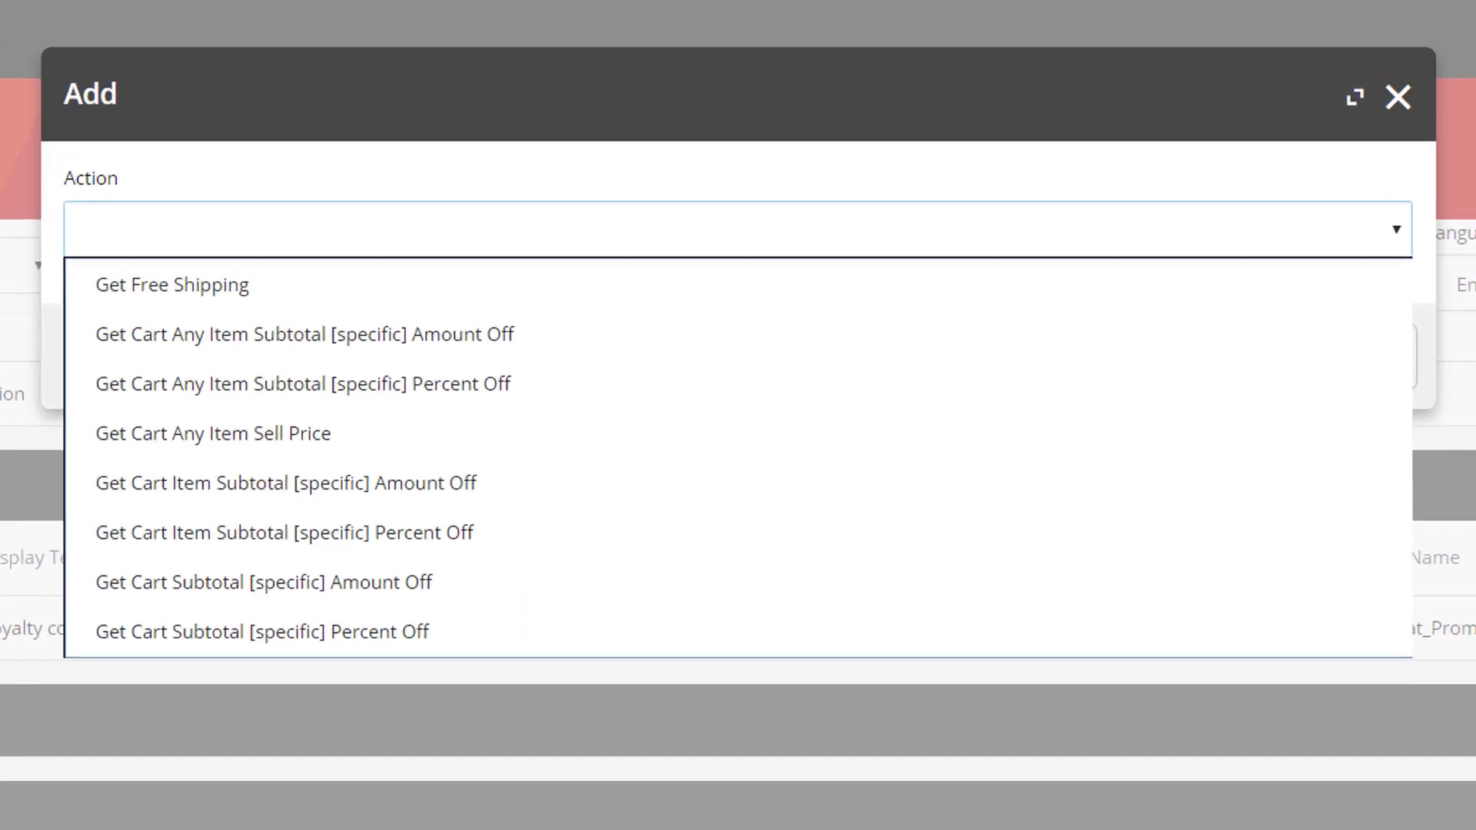
key(Down)
key(Down)
key(Down)
key(Down)
key(Down)
key(Down)
key(Down)
key(Down)
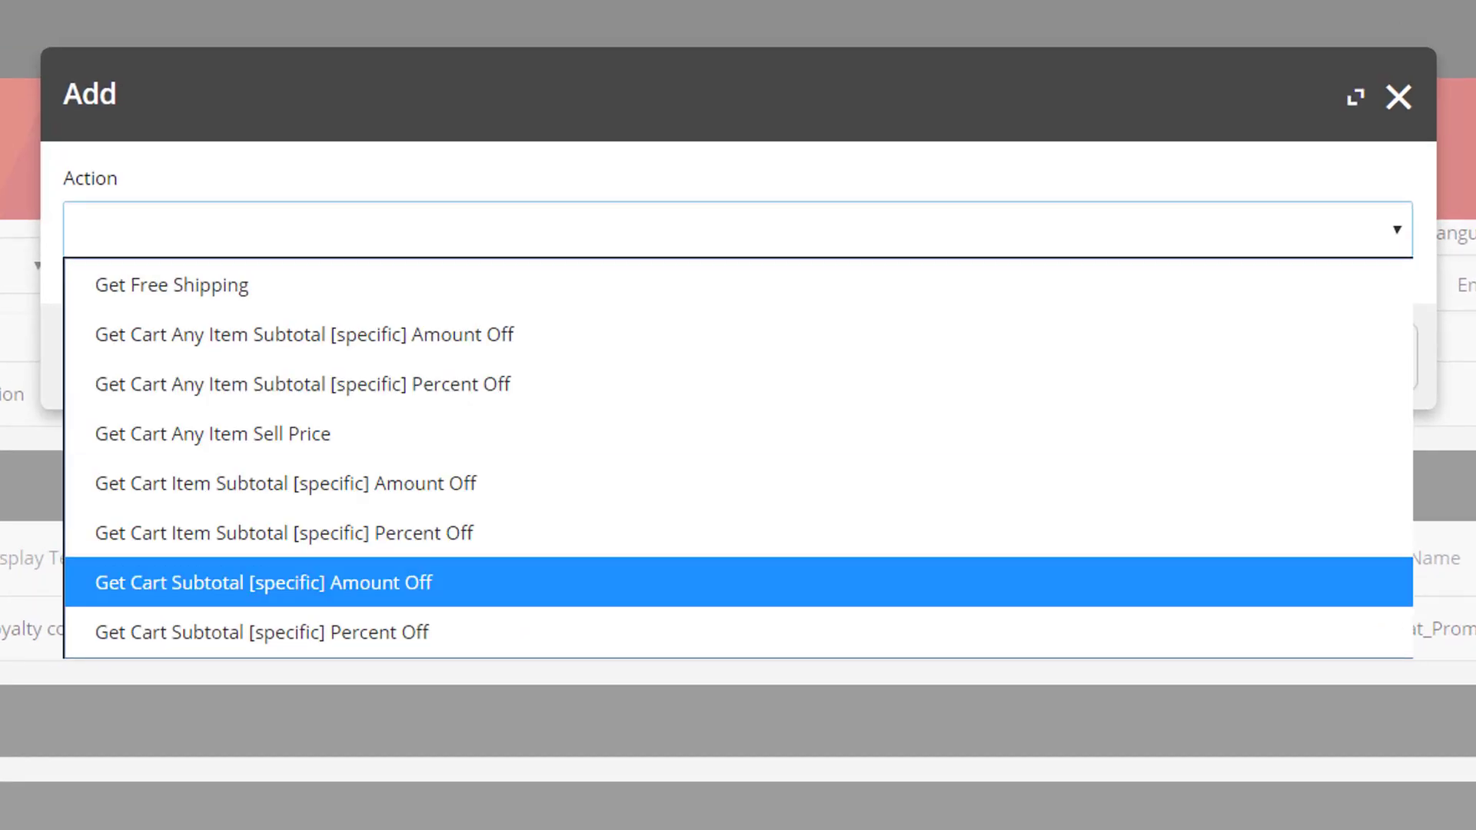
key(Return)
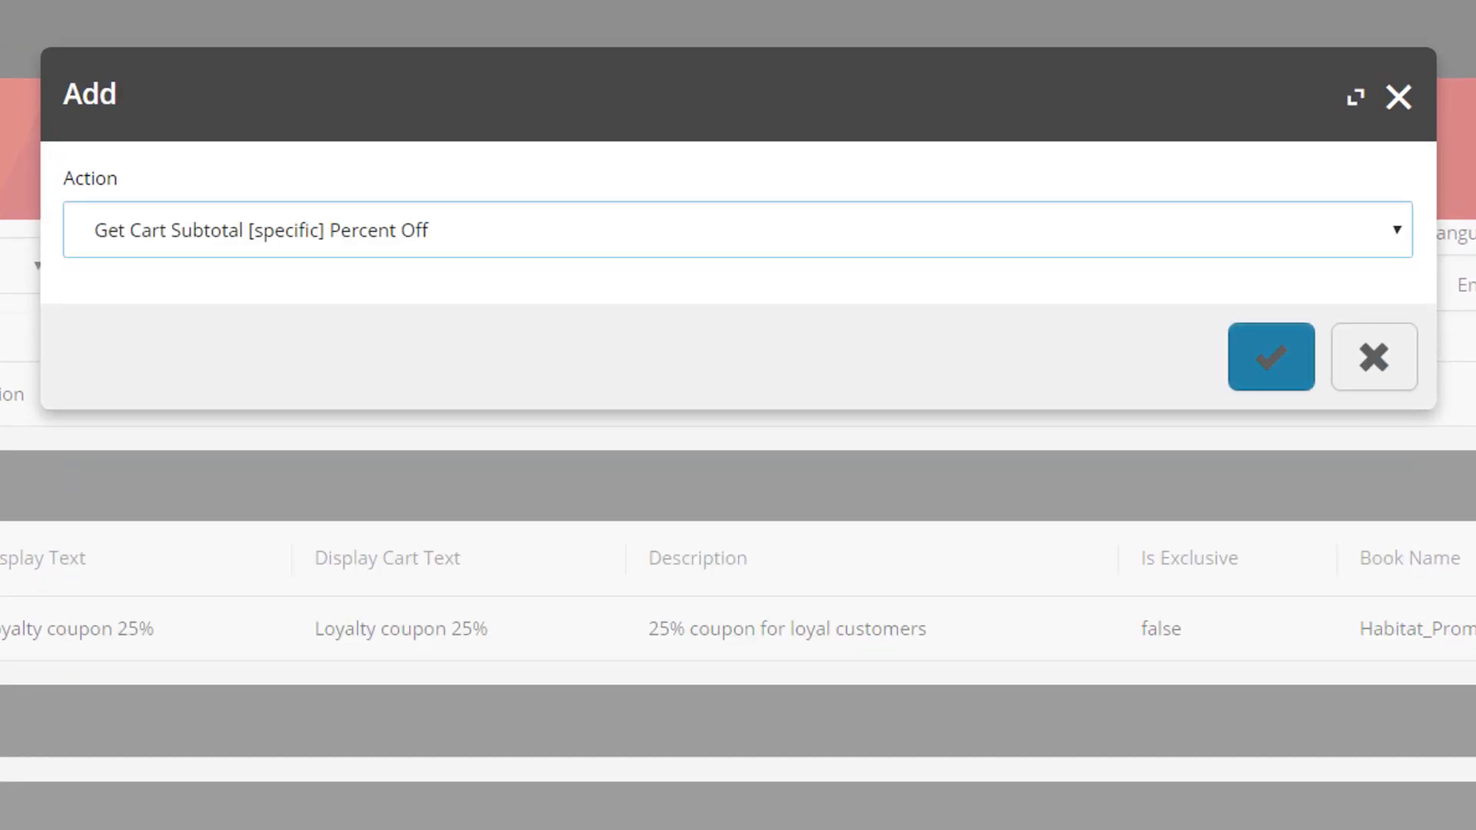
text(25)
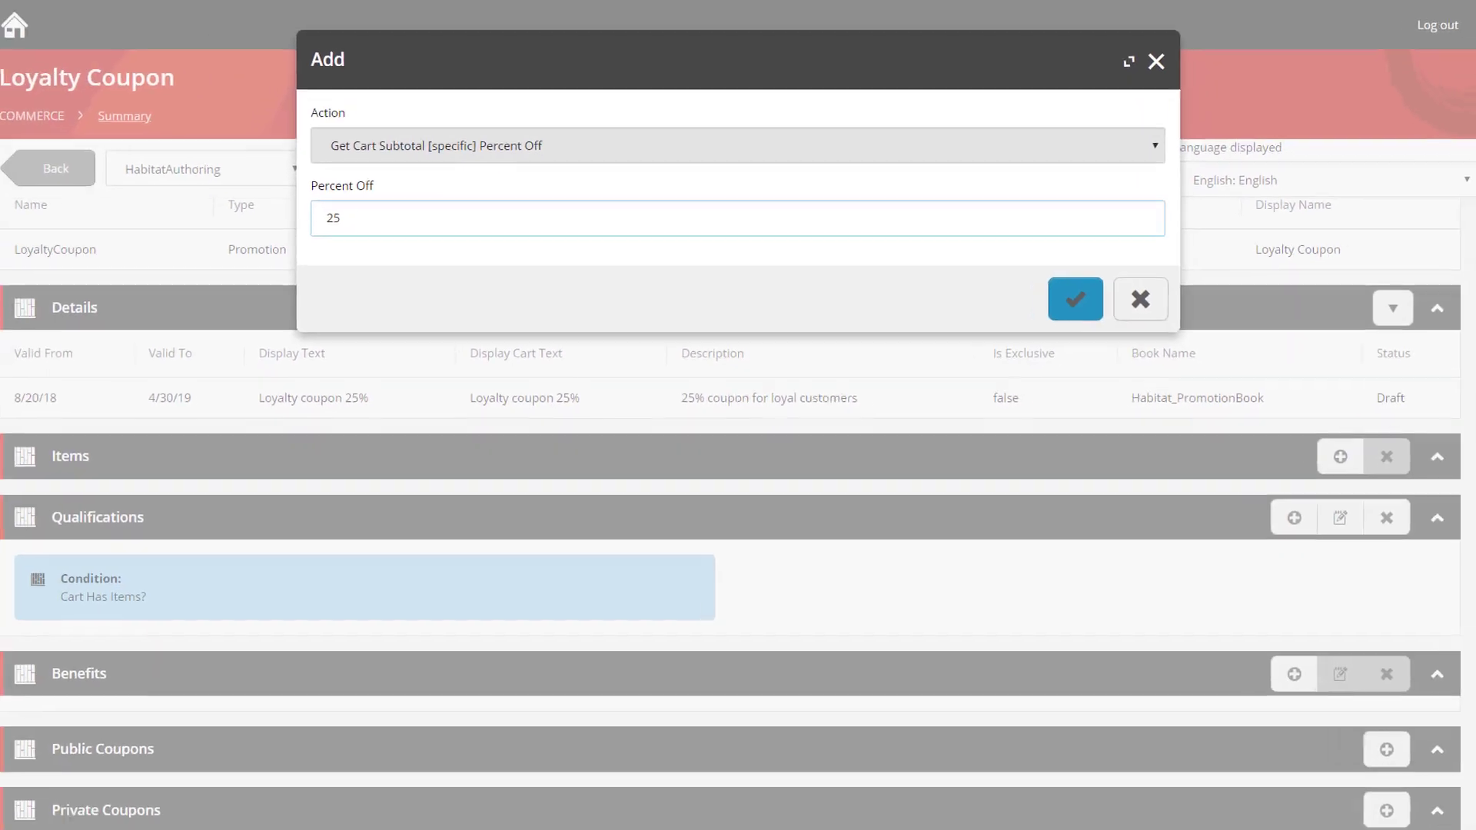
key(Return)
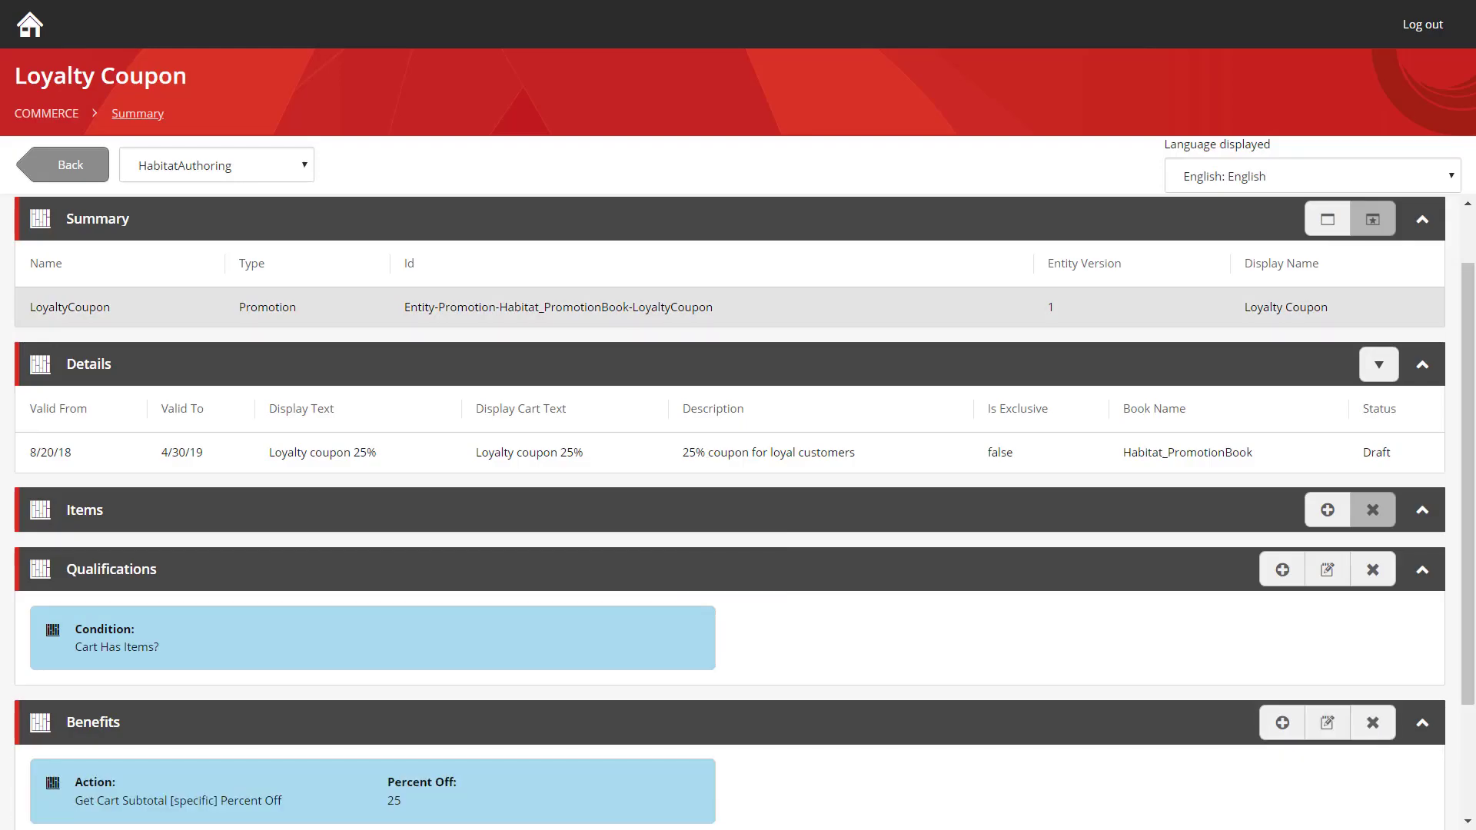
scroll(738, 512, down, 2)
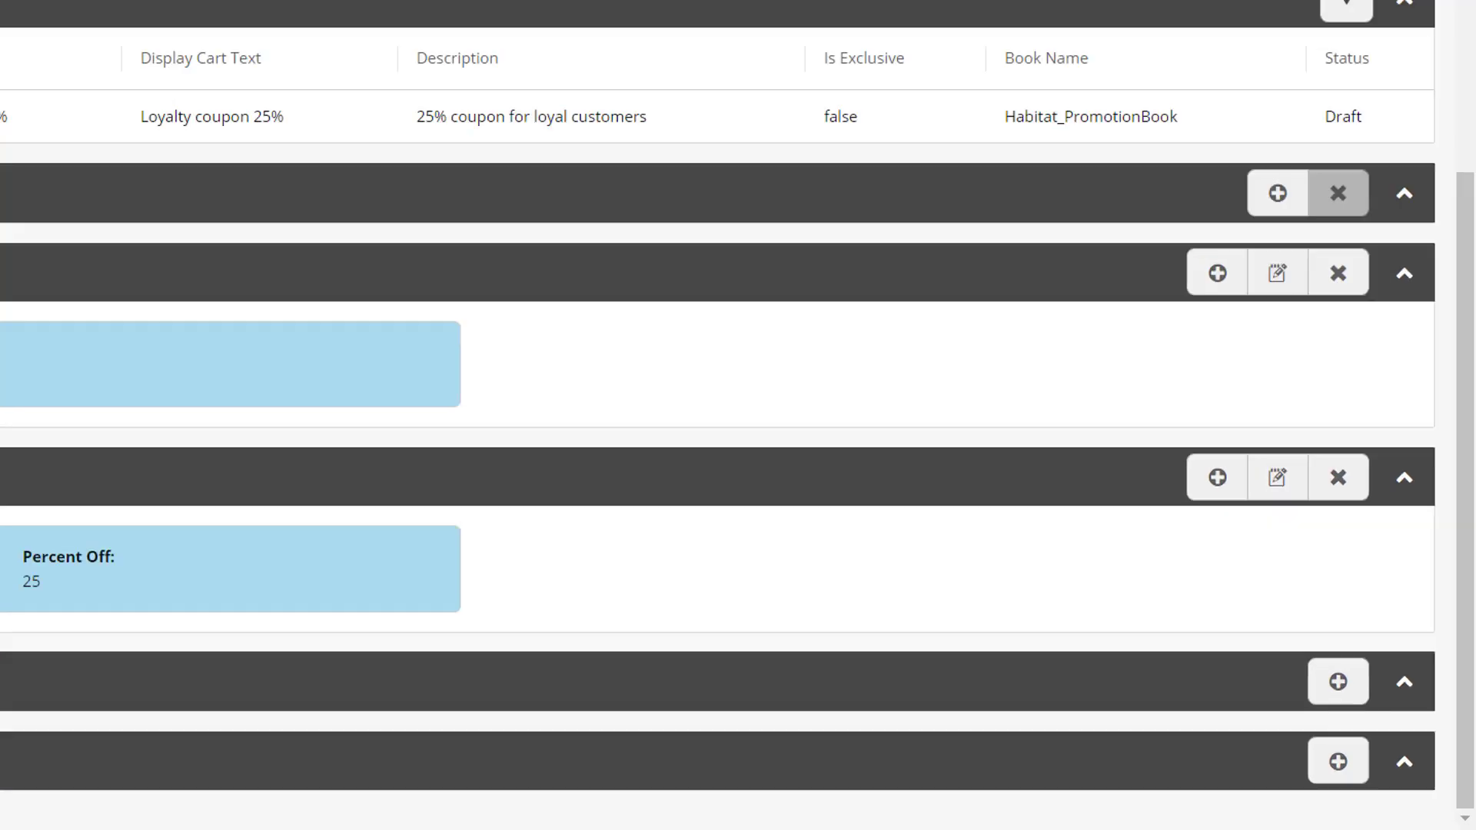
Step: Add a private coupon group to the Loyalty Coupon promotion with prefix Loyal, suffix 2018 and a total of 100
click(1372, 779)
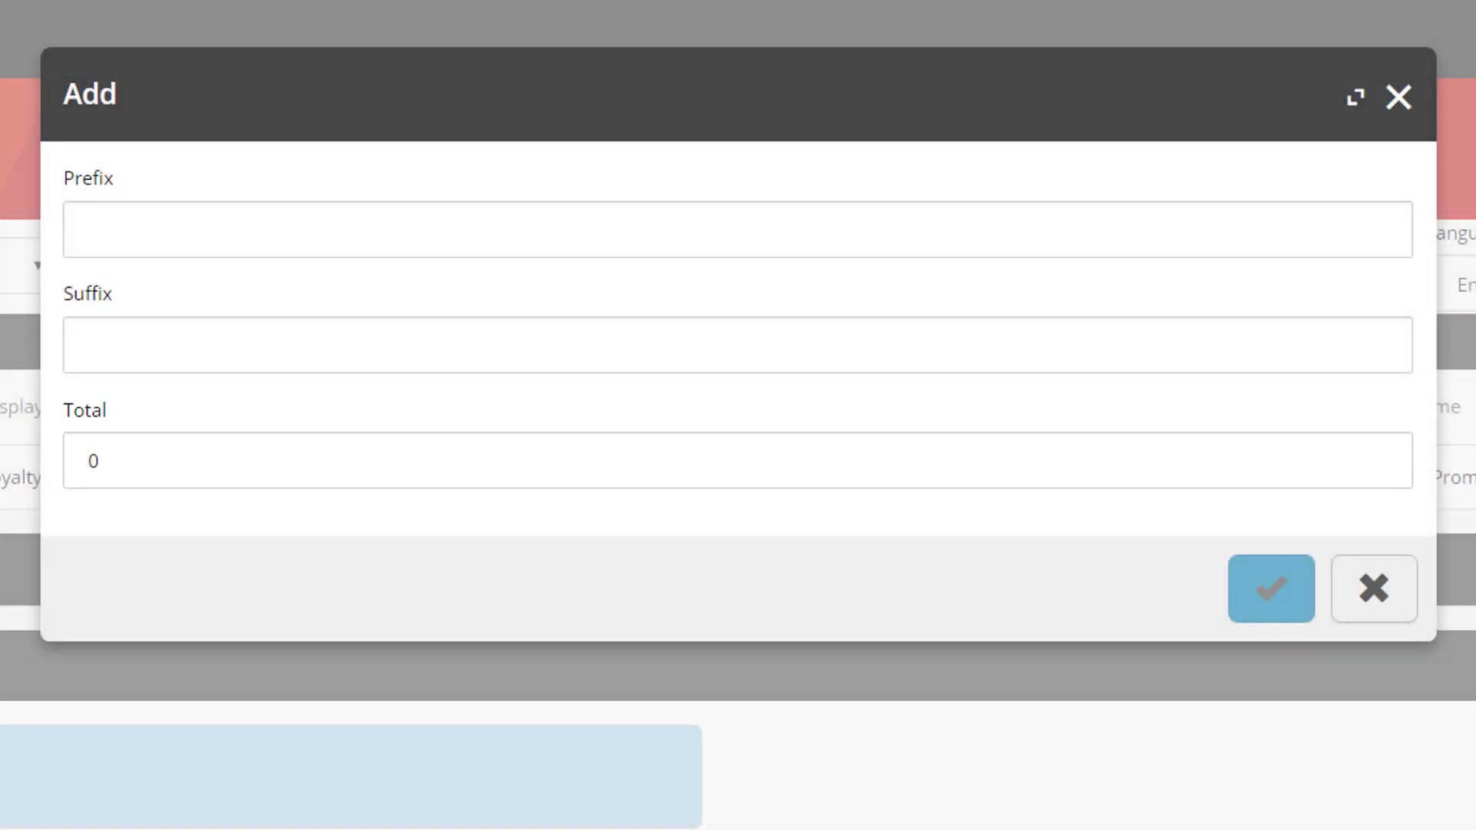
click(90, 229)
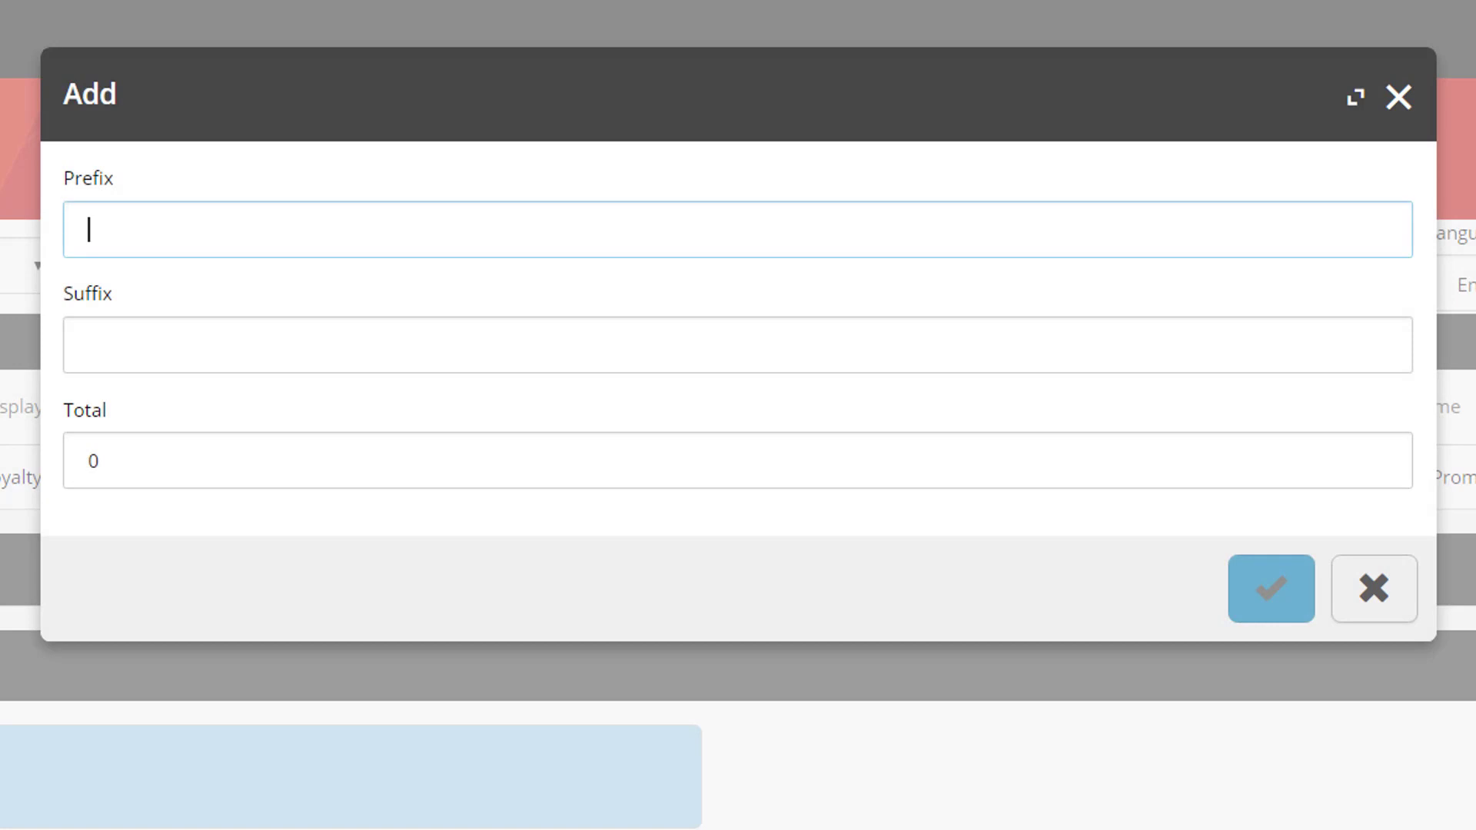
text(Loyal)
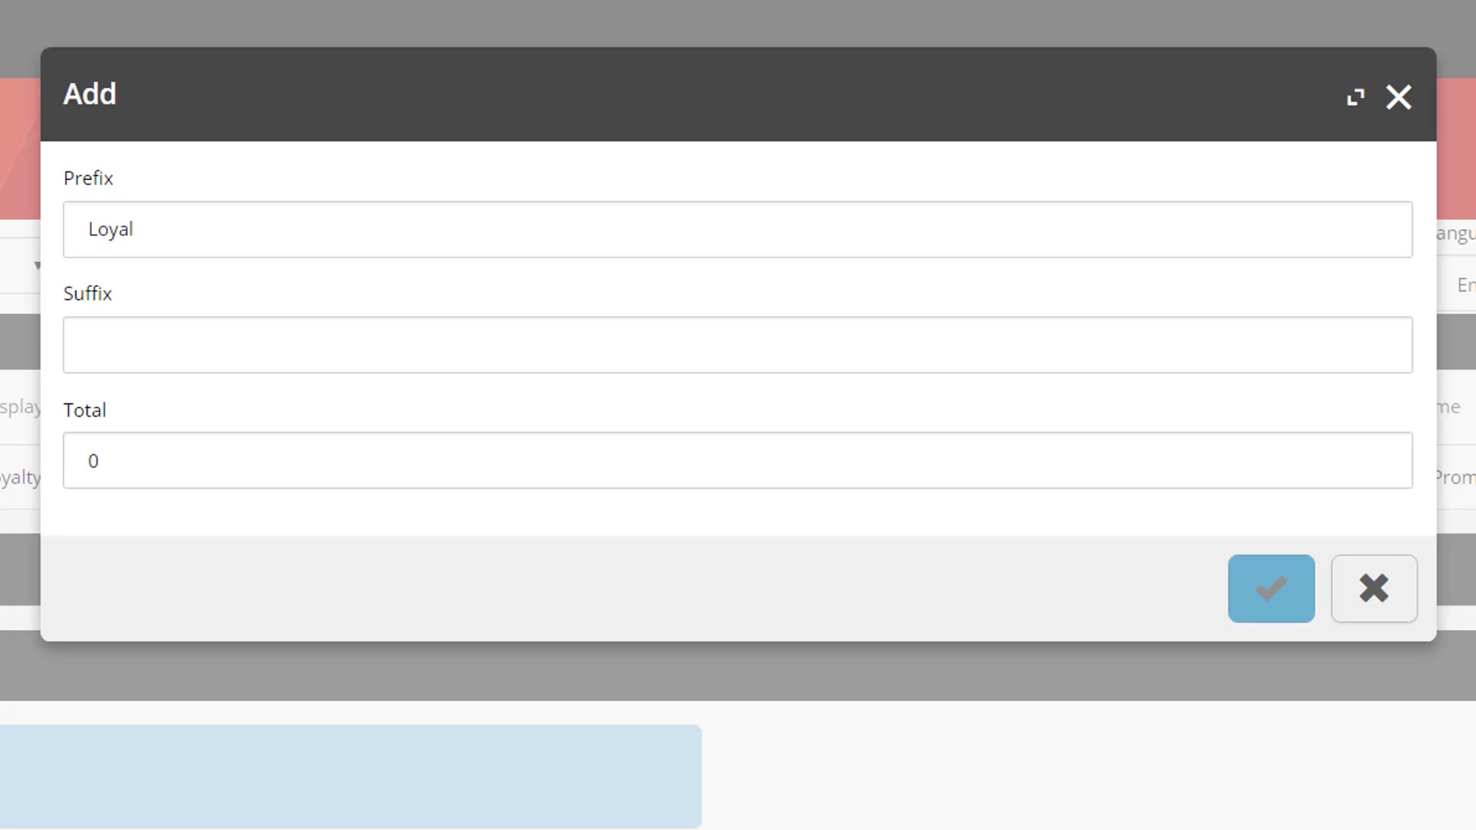
click(90, 344)
text(2018)
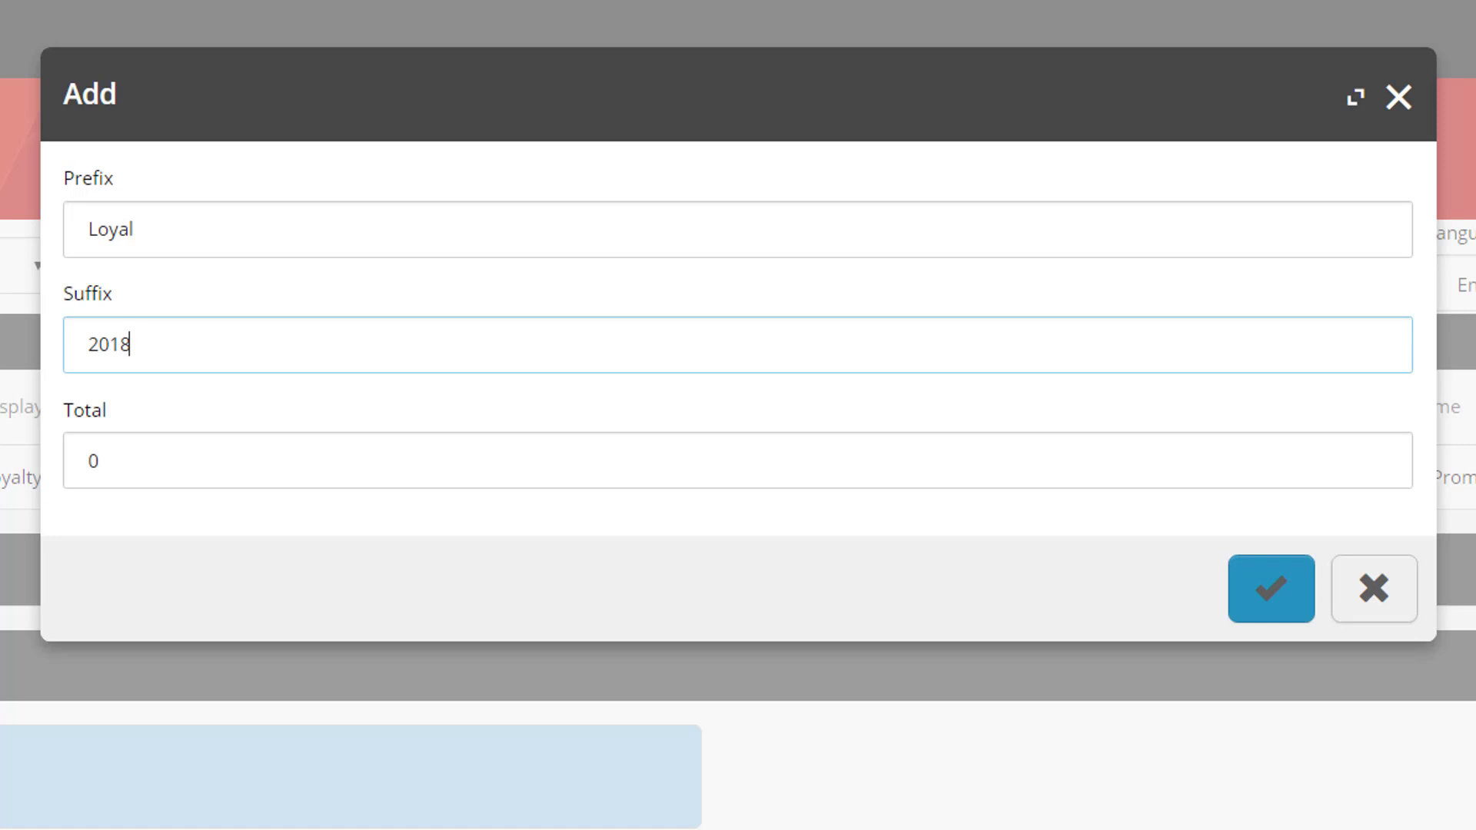
key(Tab)
text(100)
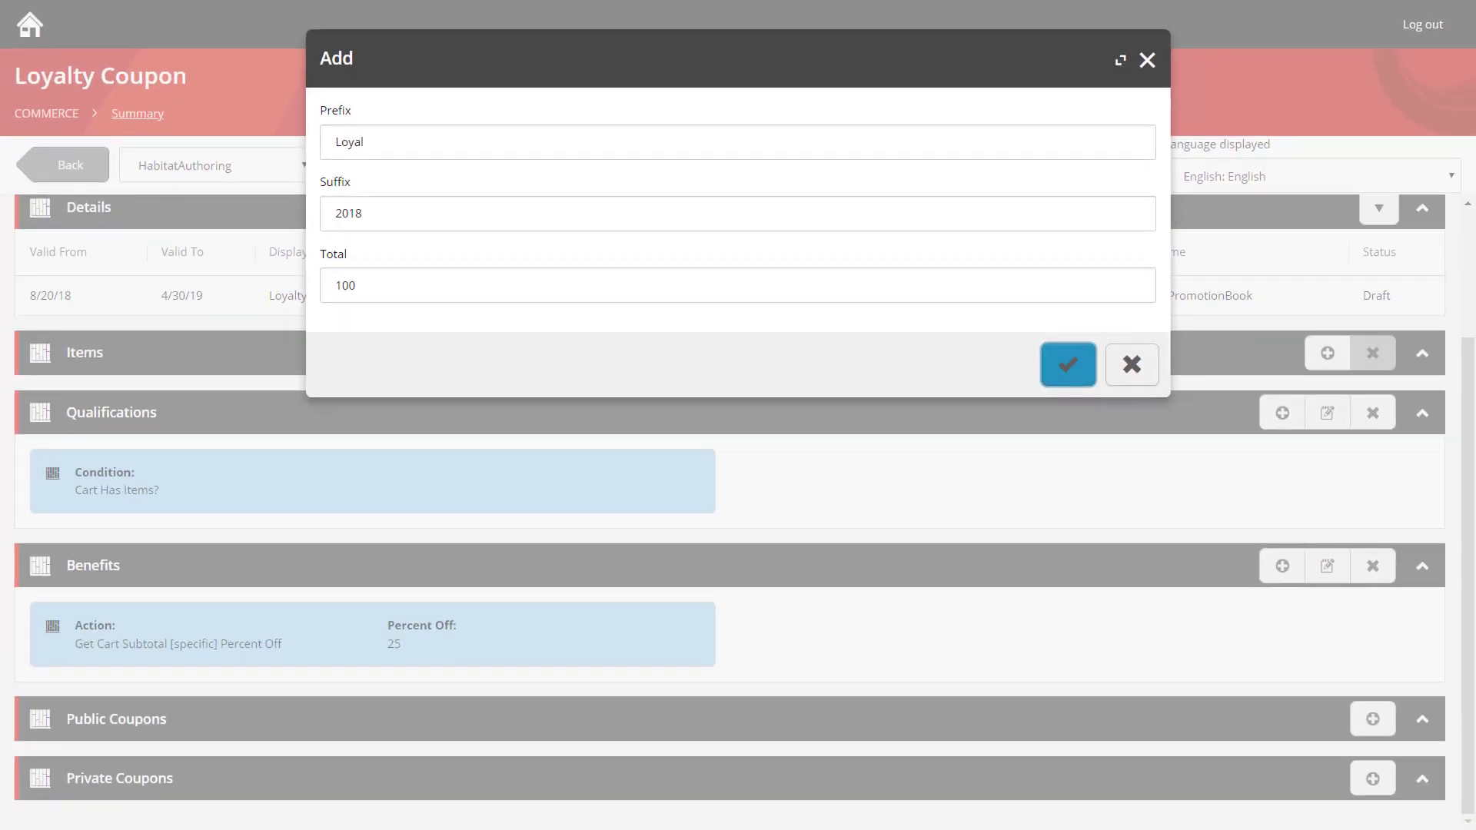
key(Return)
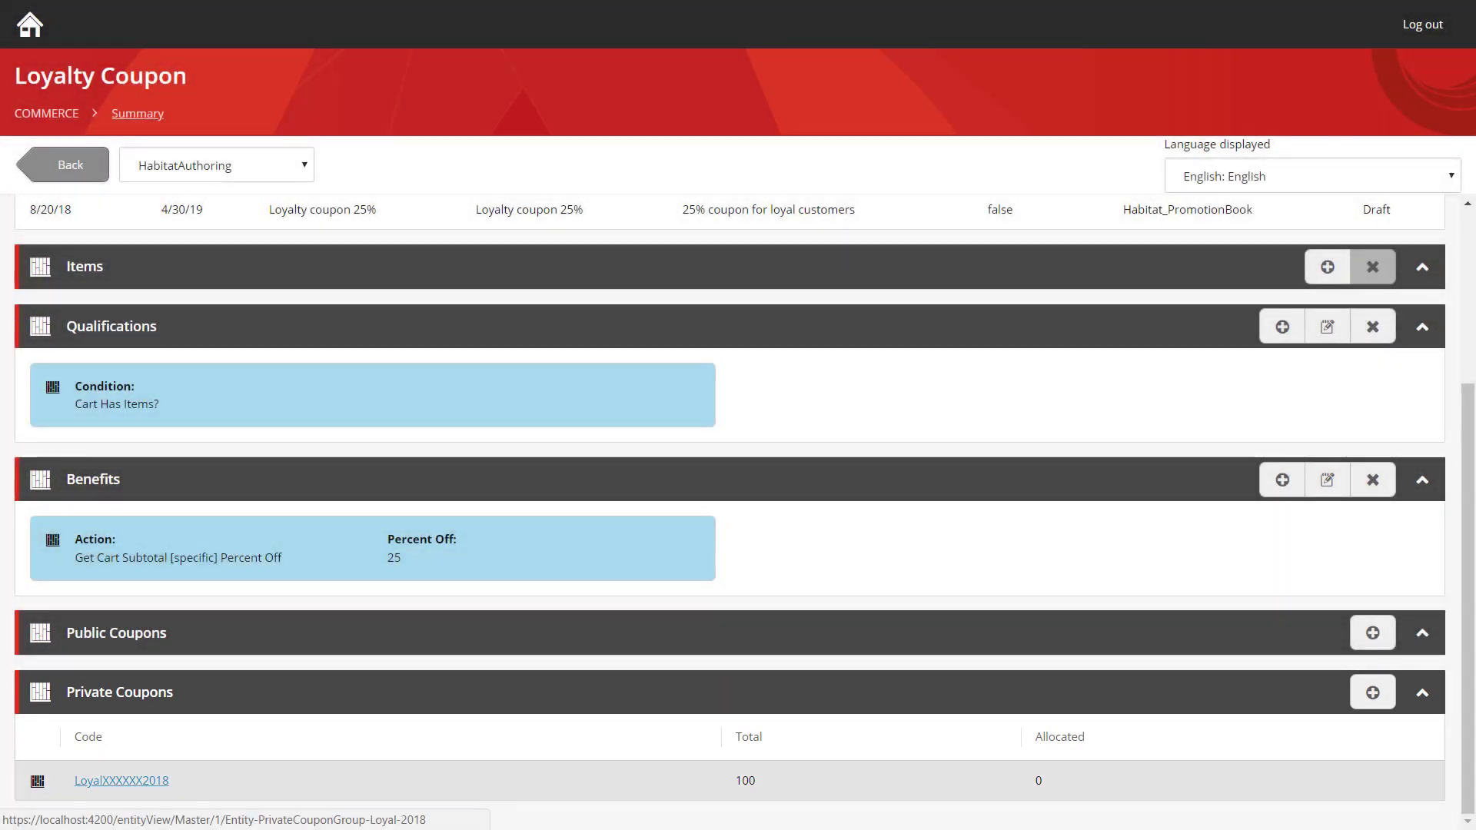
Step: Allocate 100 coupons in the private coupon group with prefix Loyal and suffix 2018, opening the downloaded CSV file before completing the allocation
click(121, 780)
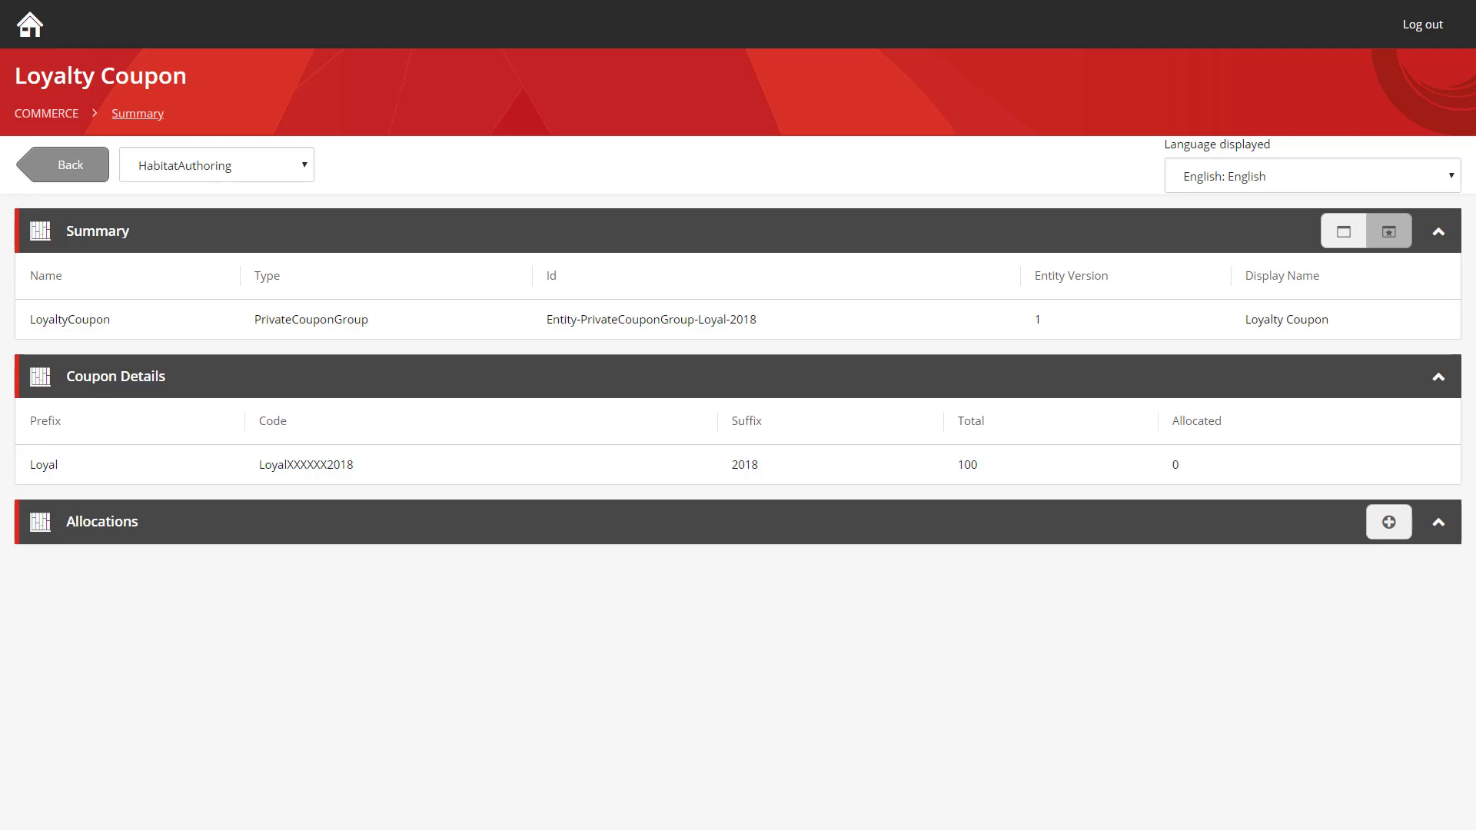
click(1388, 522)
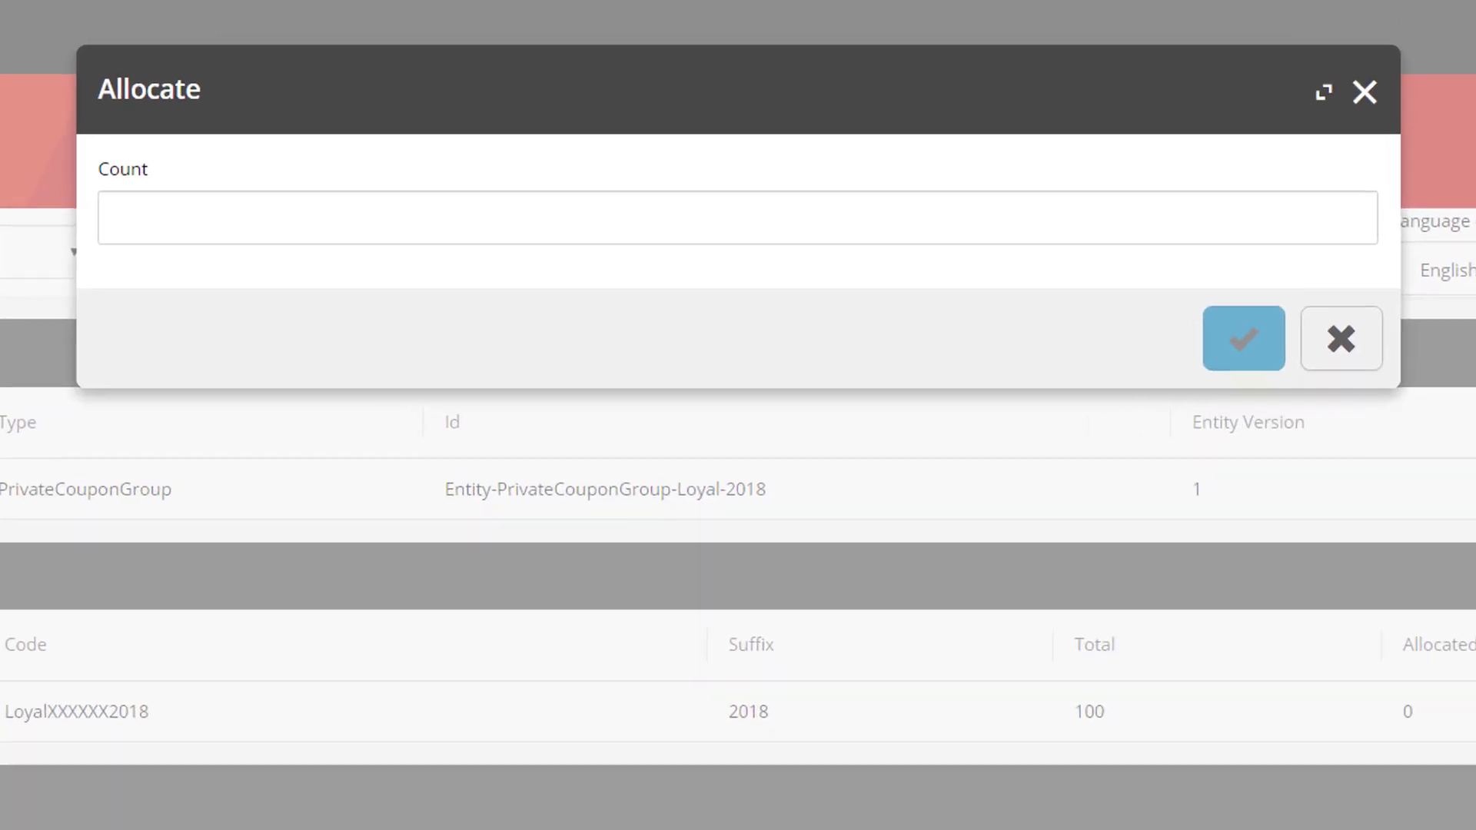
click(302, 154)
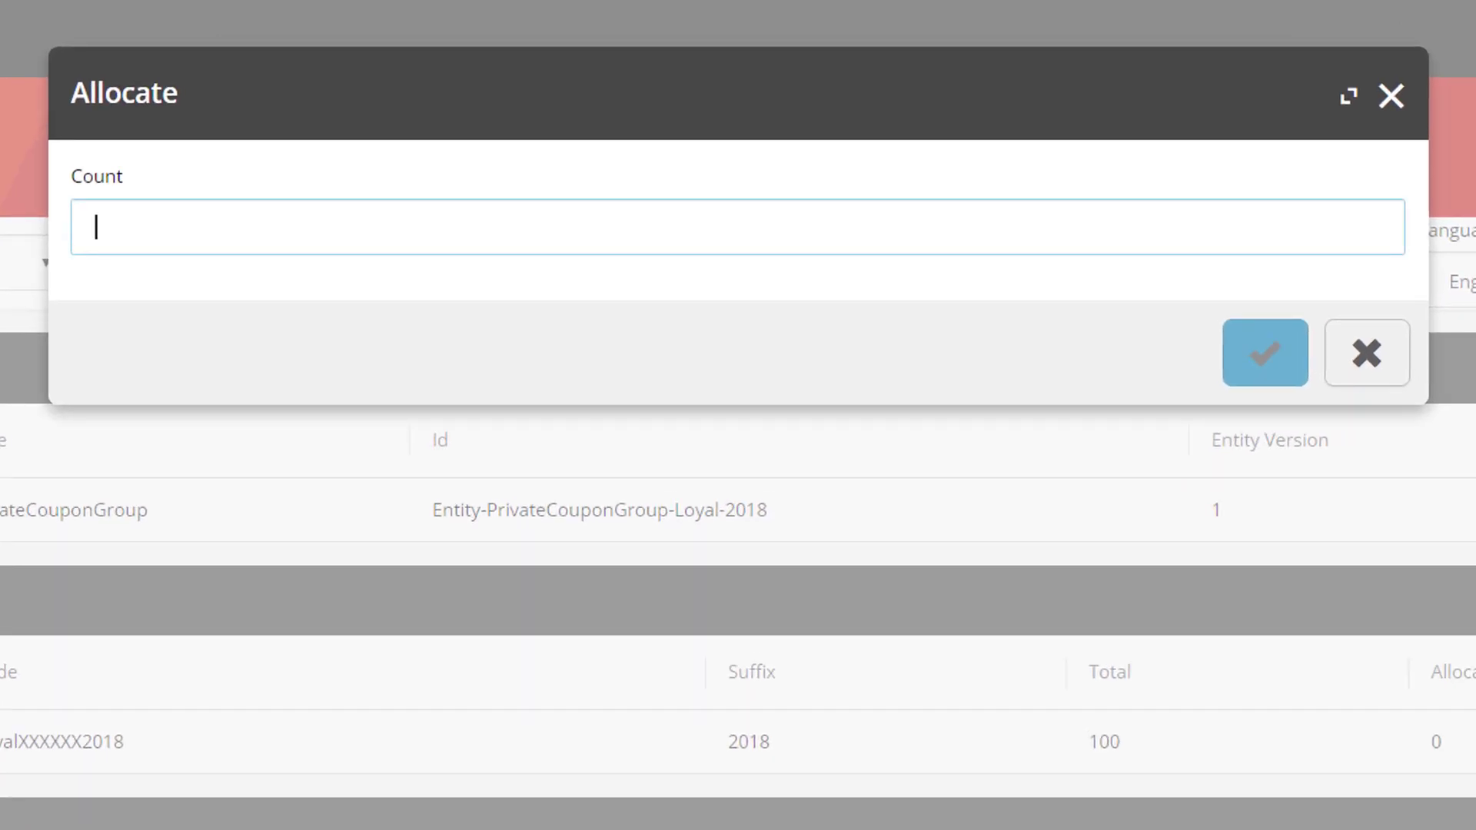
text(100)
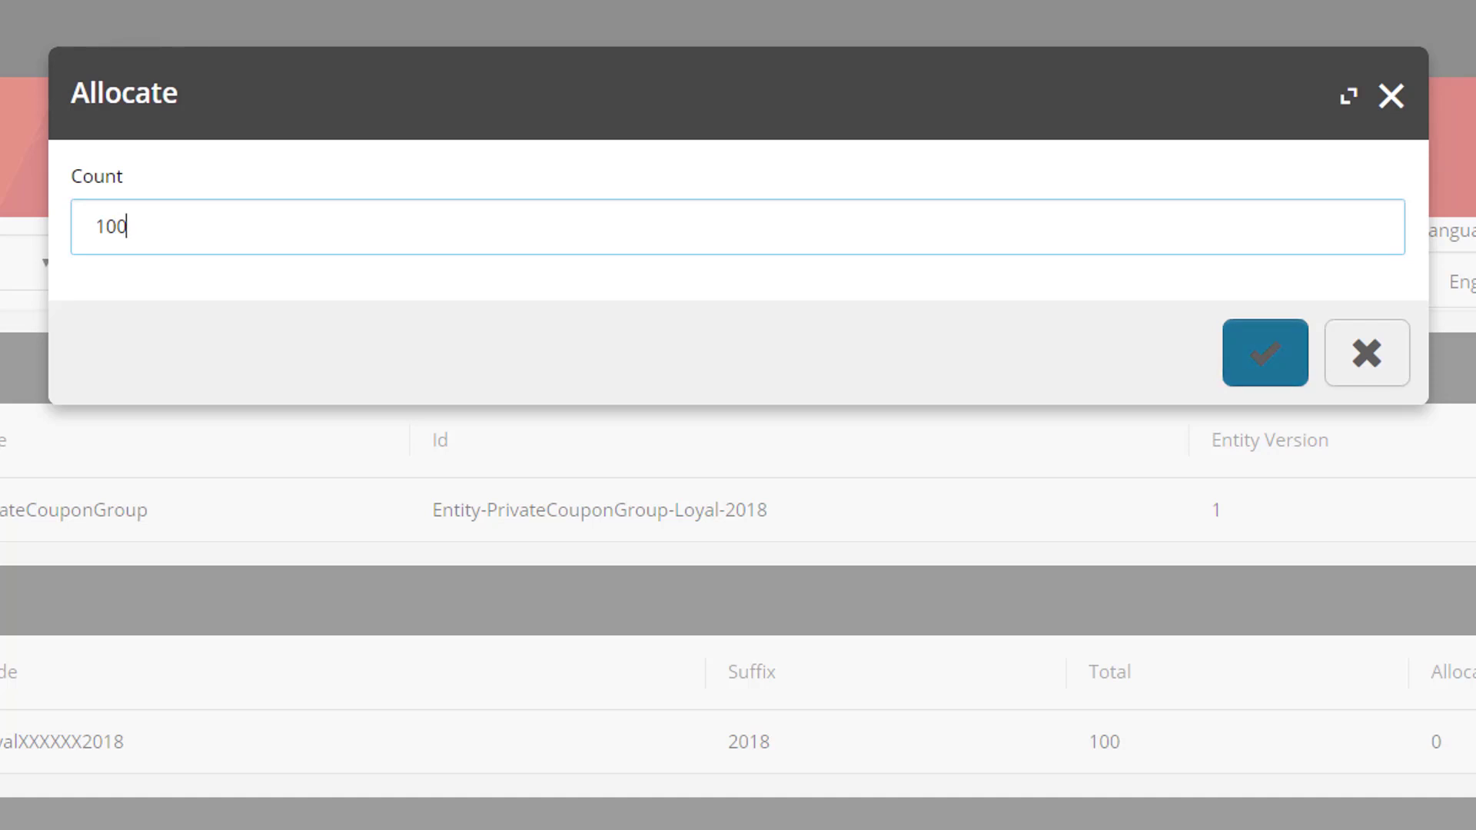
click(1265, 353)
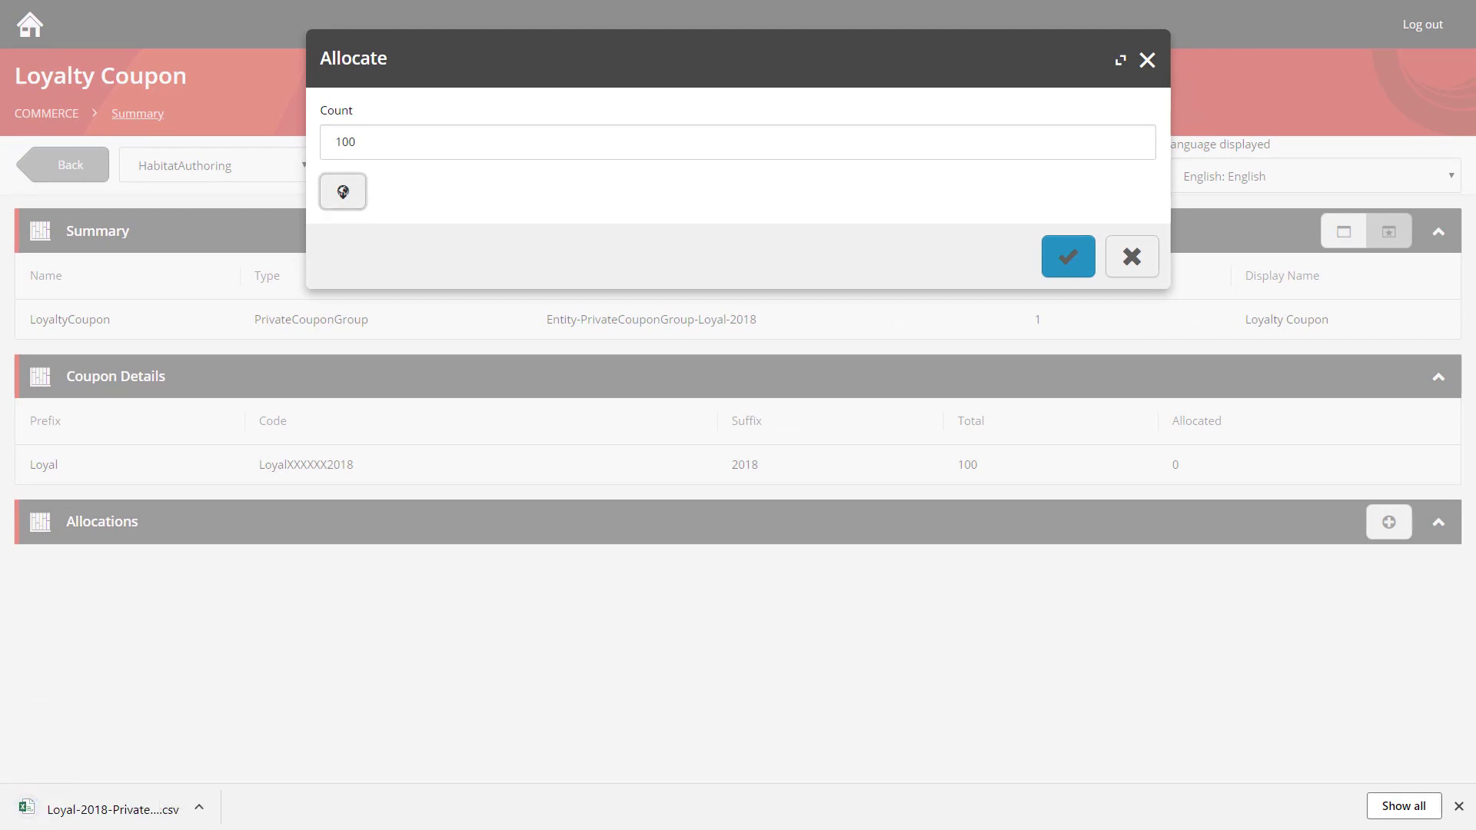
click(107, 809)
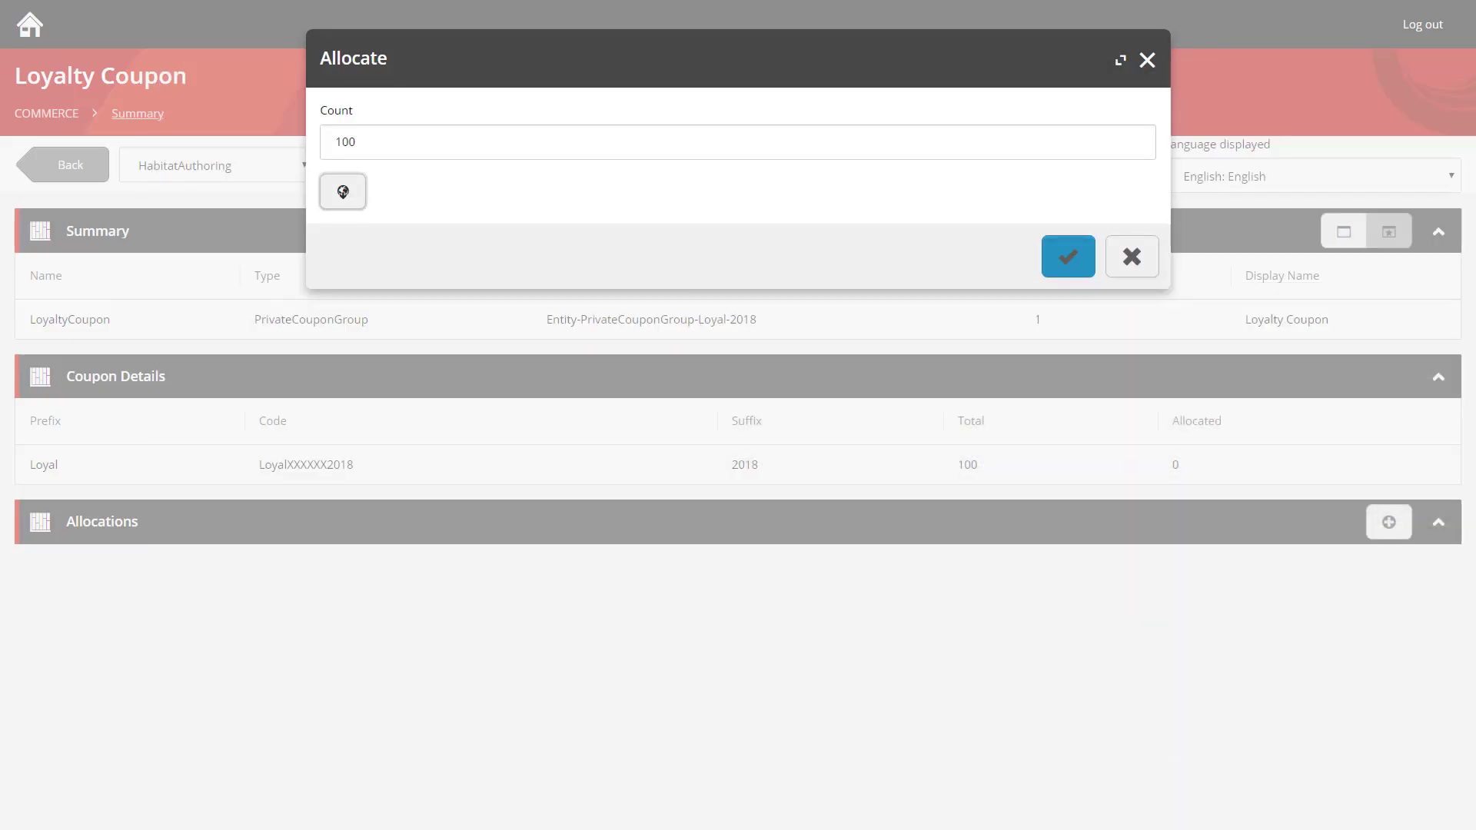
click(1067, 256)
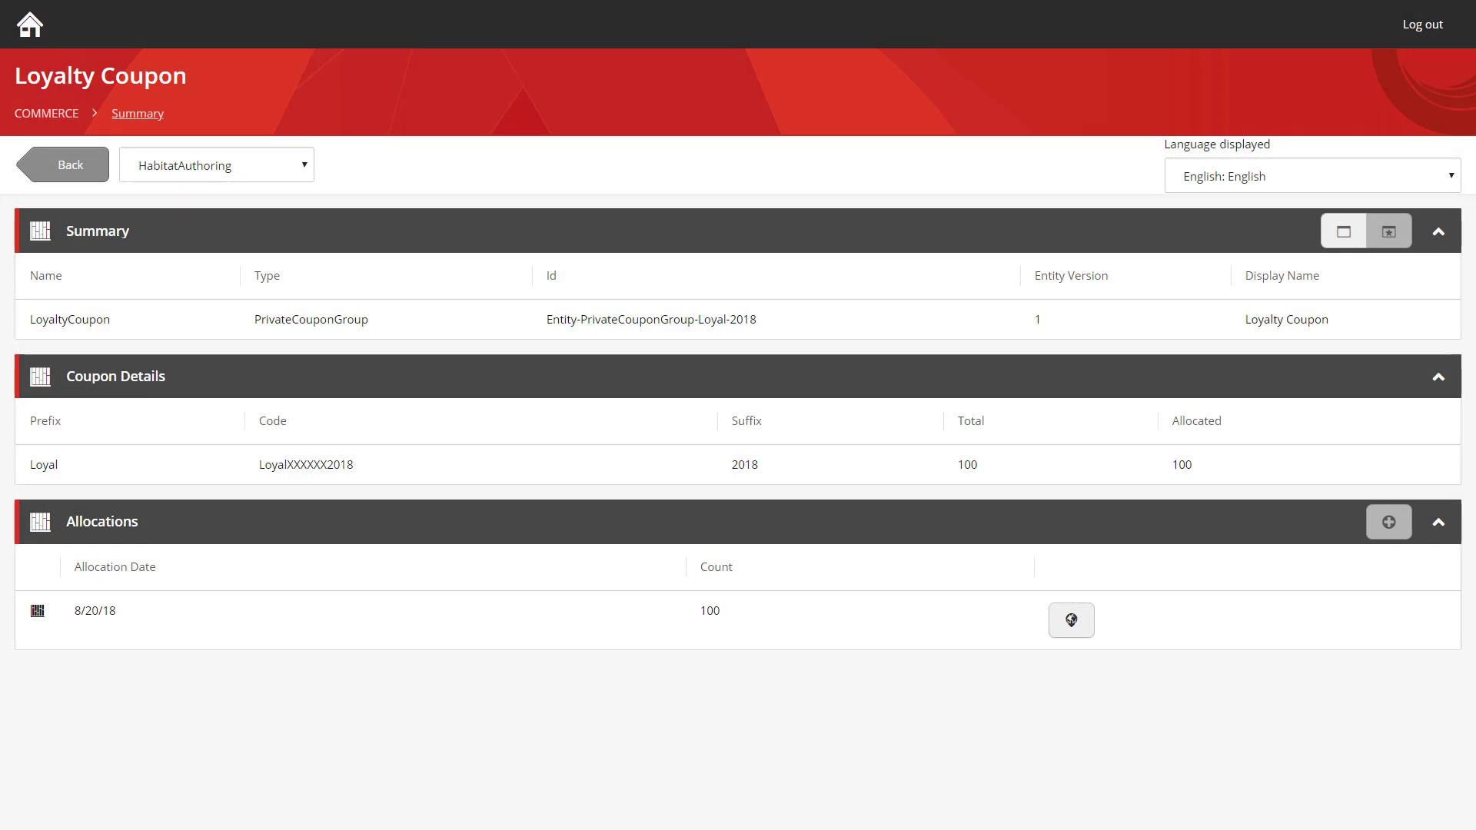
Step: Return to the Loyalty Coupon promotion and request its approval with the comment "loyalty coupon approval"
click(70, 164)
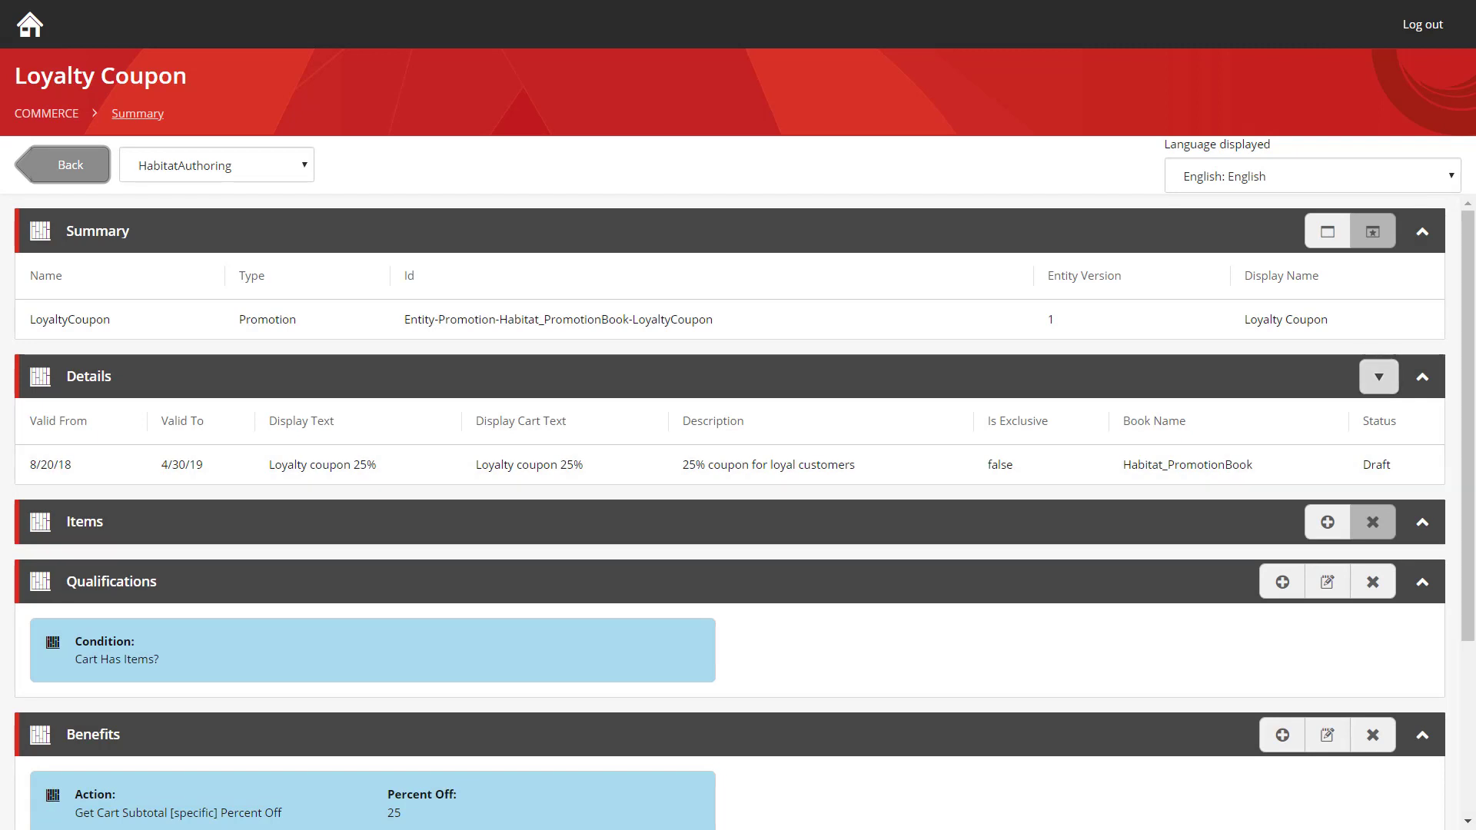
click(1378, 377)
click(1321, 494)
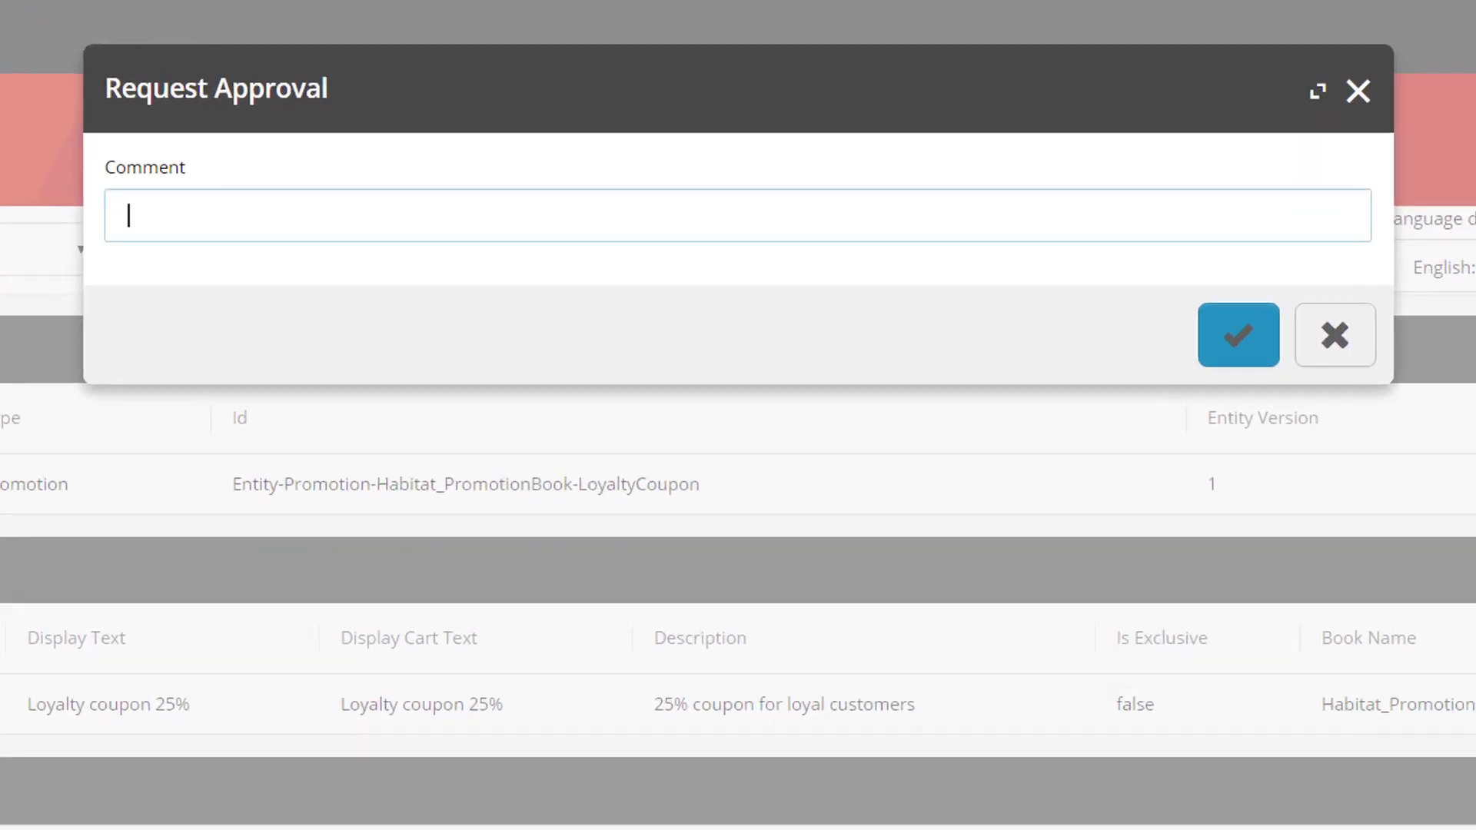
text(loyal)
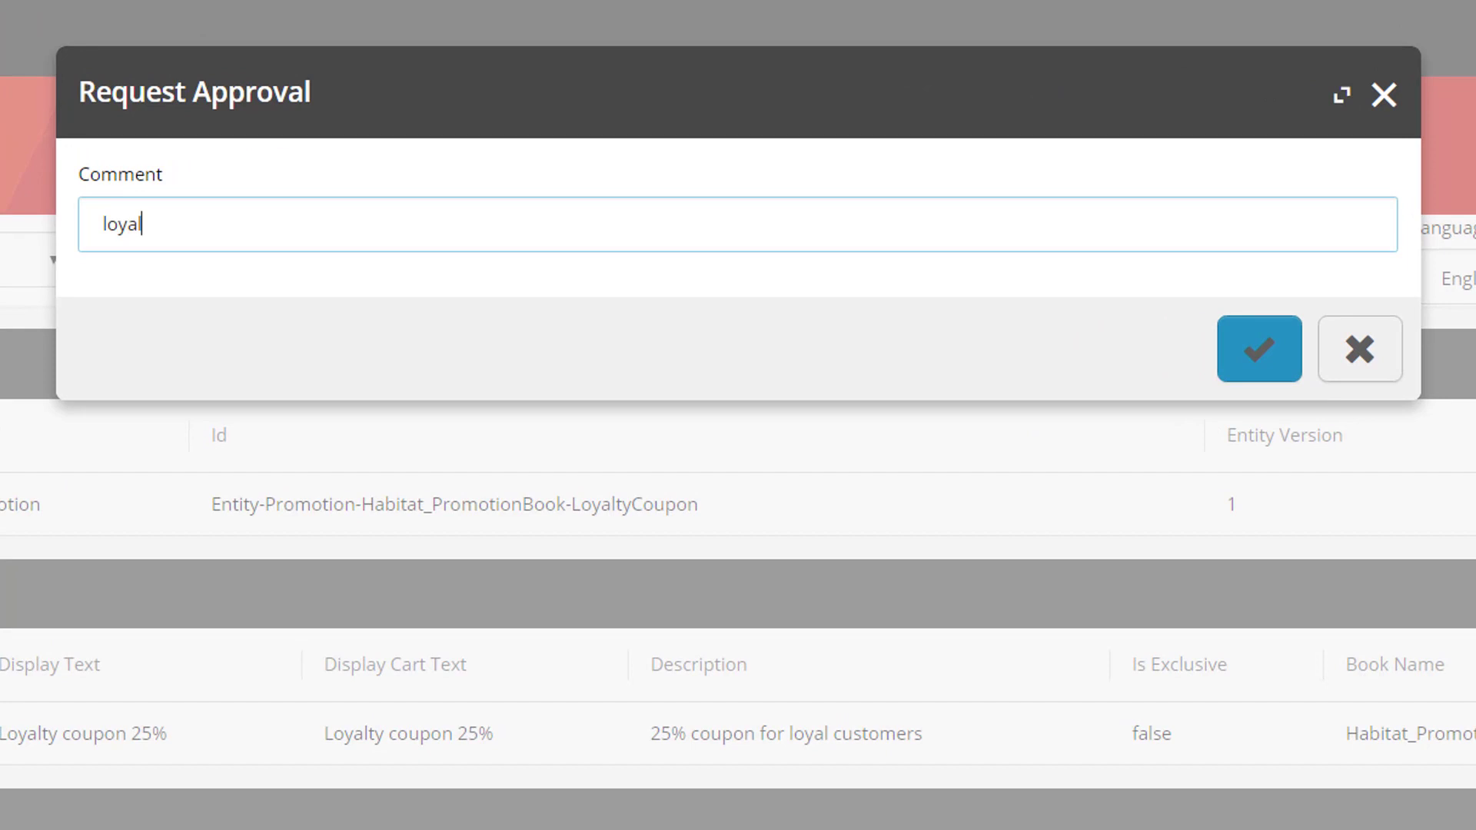
text(ty coupon approval)
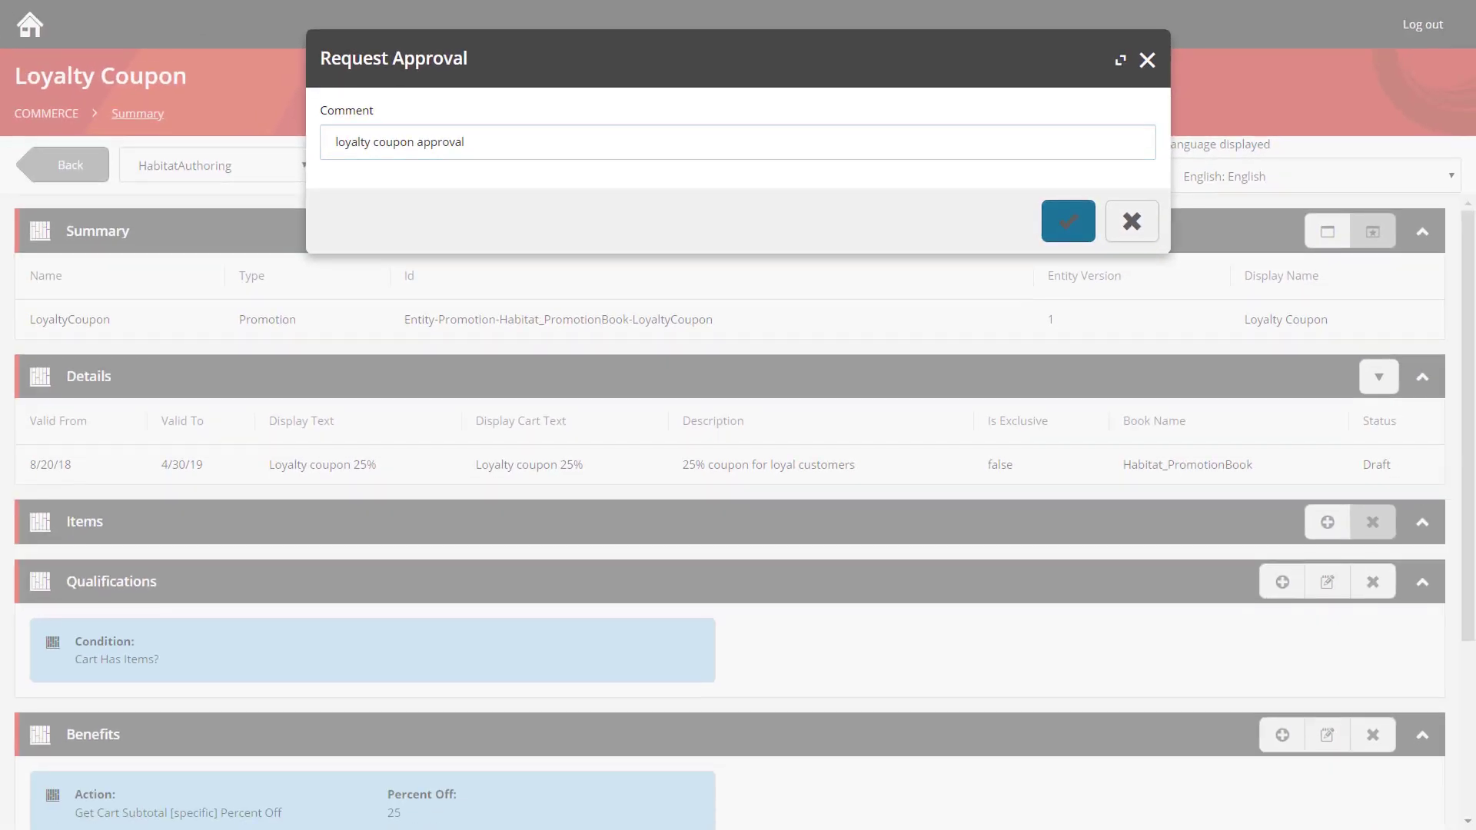
click(1067, 221)
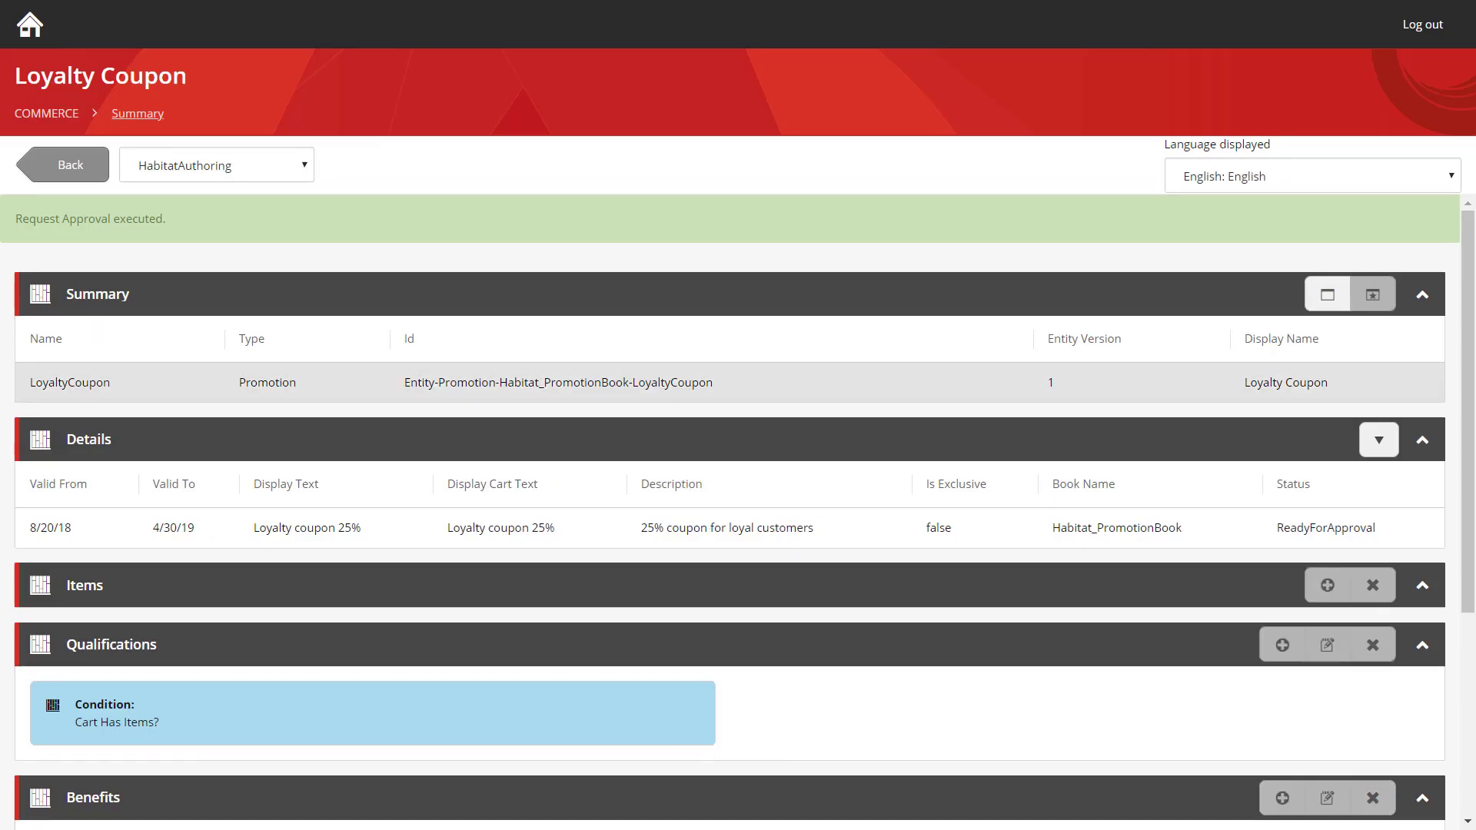
Step: Approve the Loyalty Coupon promotion with the comment "approved"
click(1378, 439)
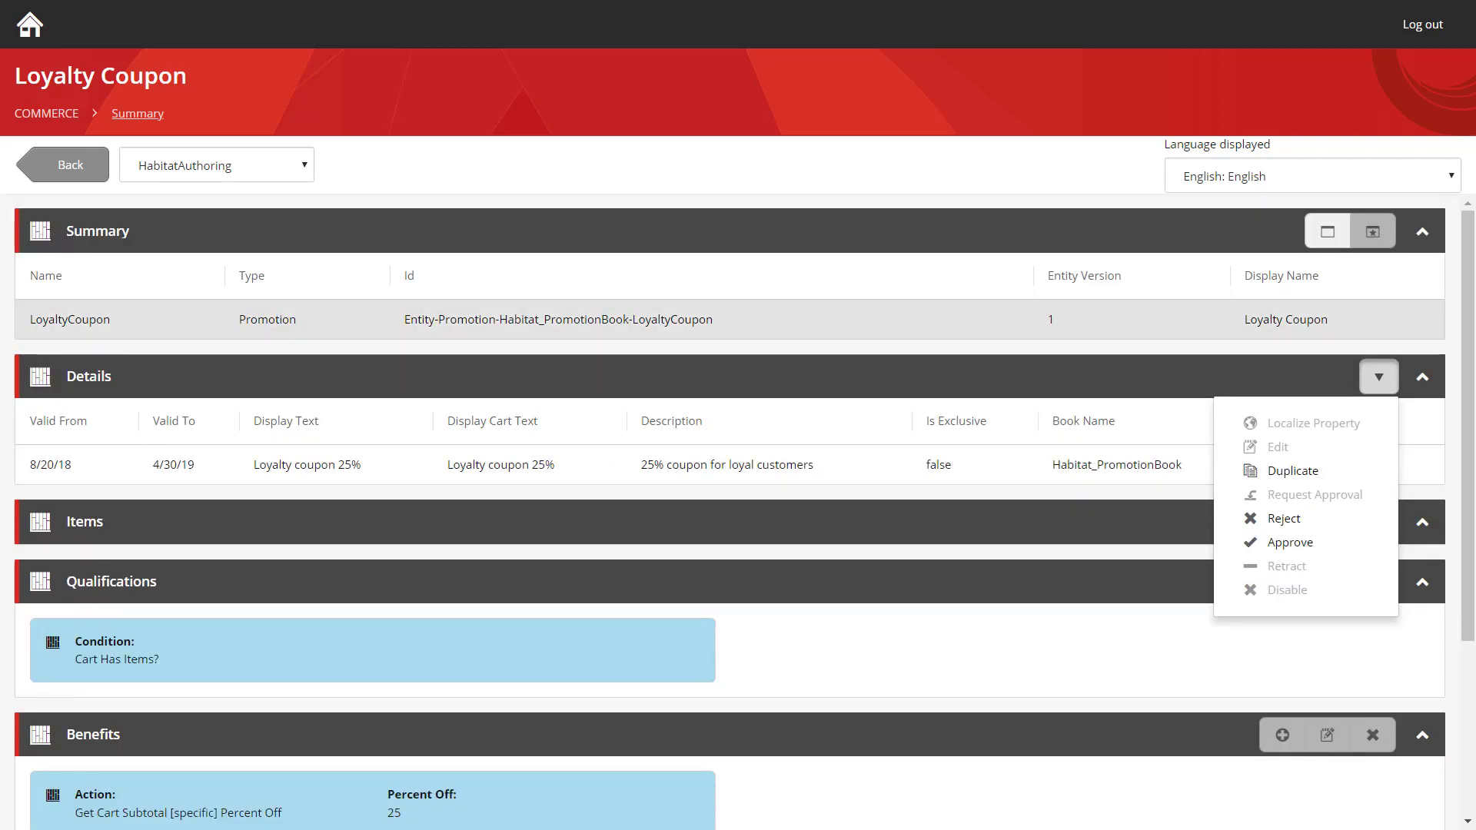
click(1290, 605)
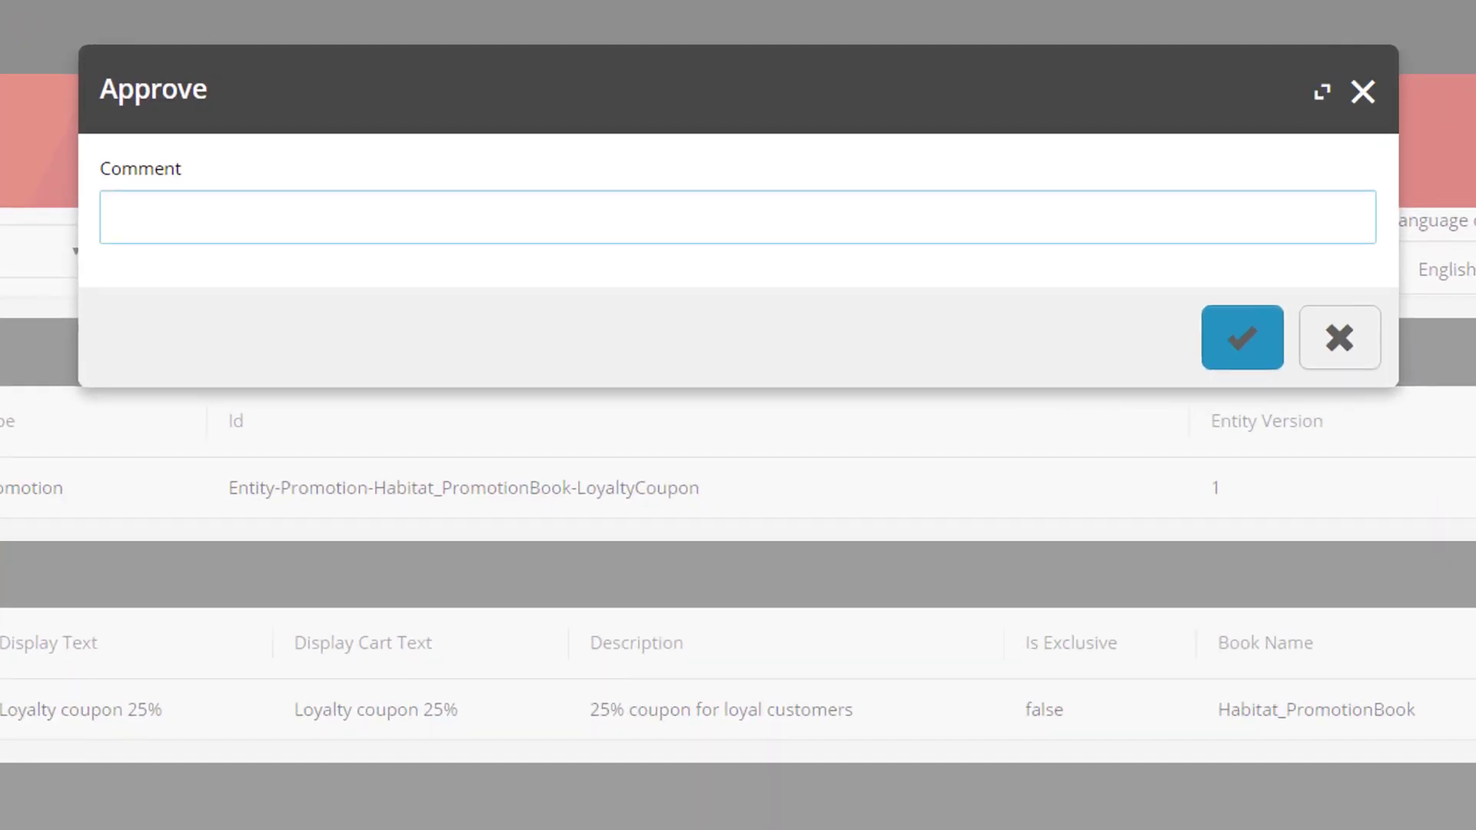
text(approved)
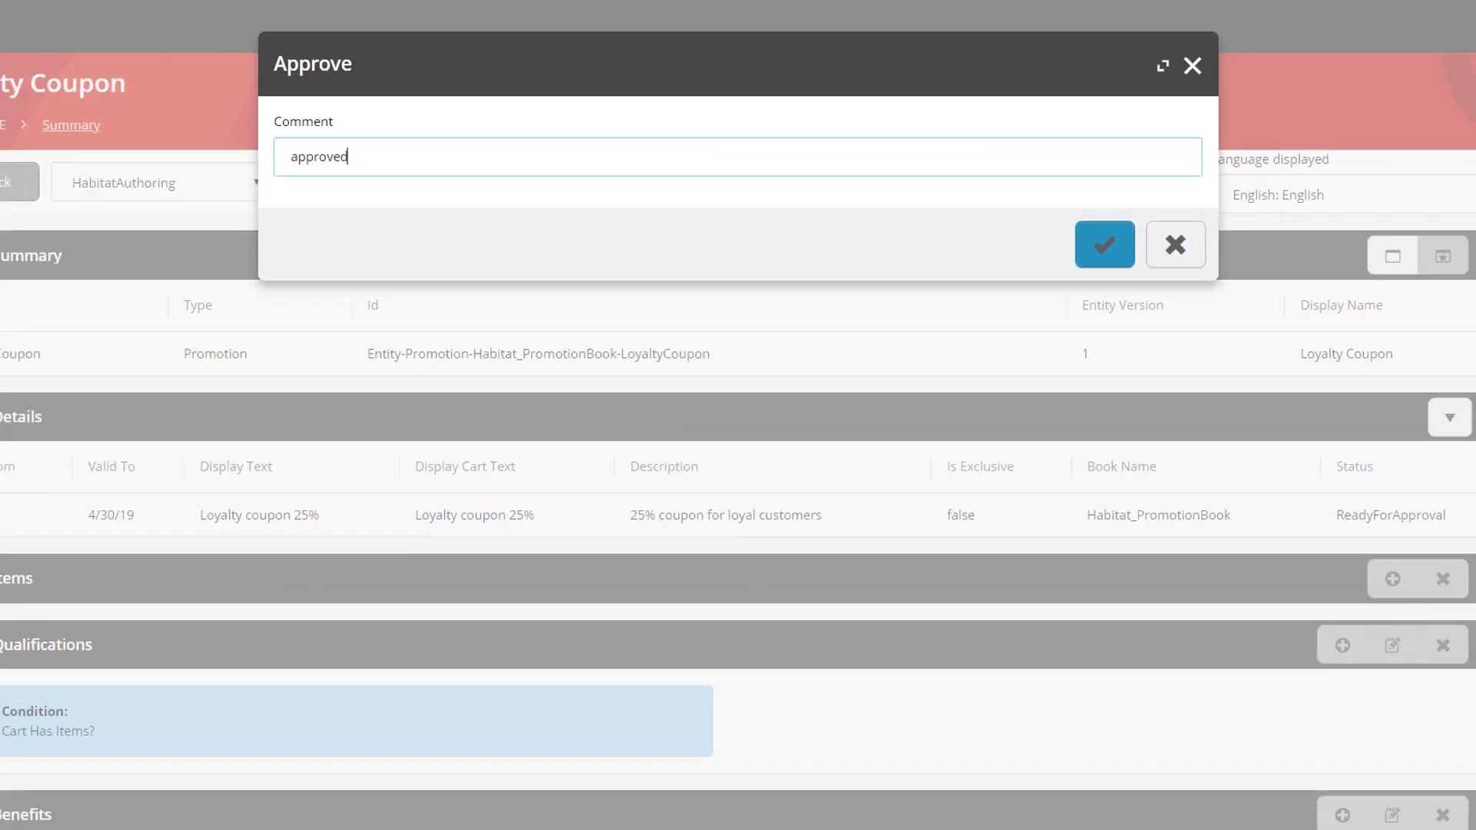
key(Return)
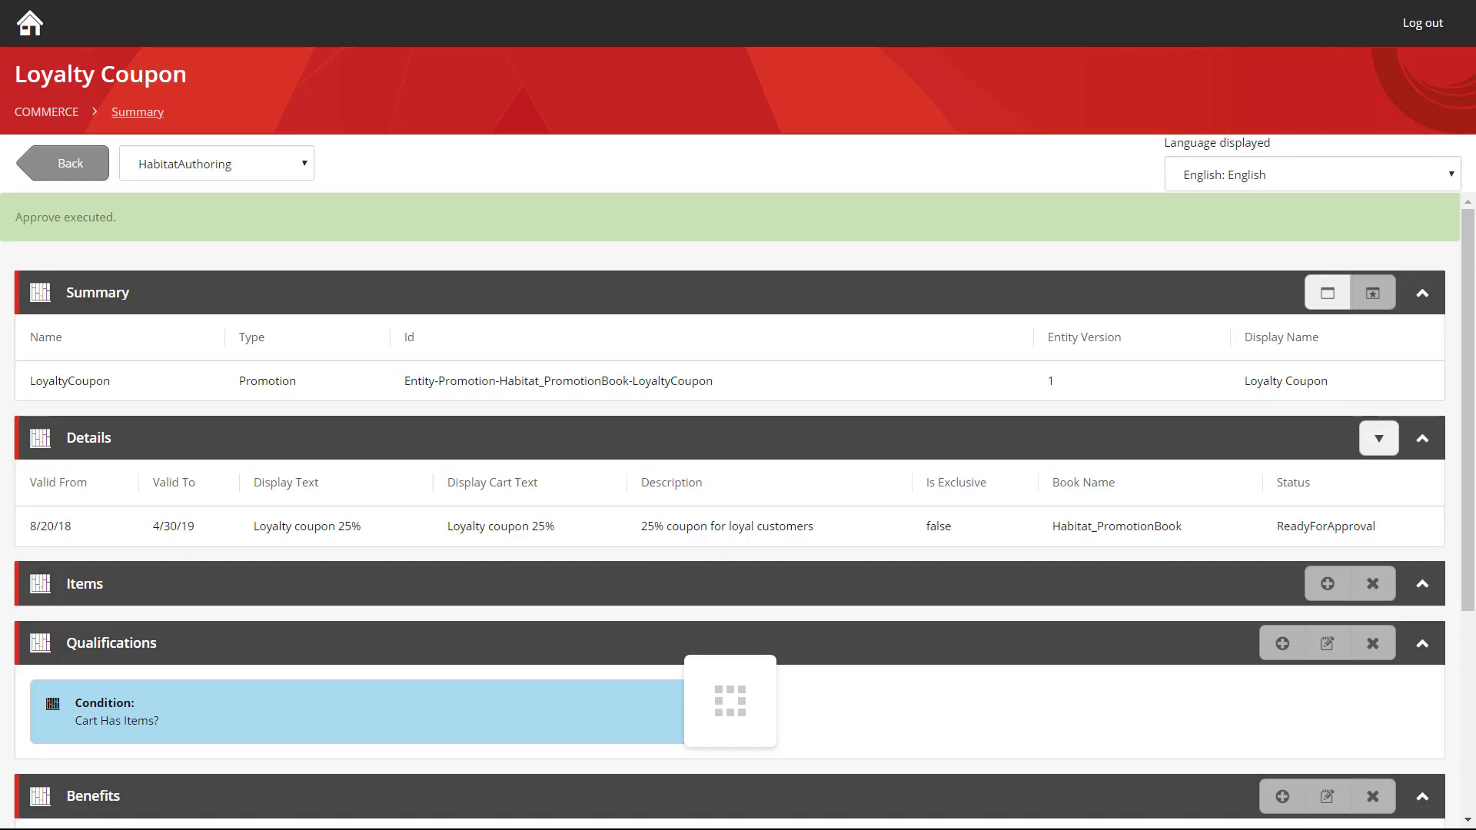